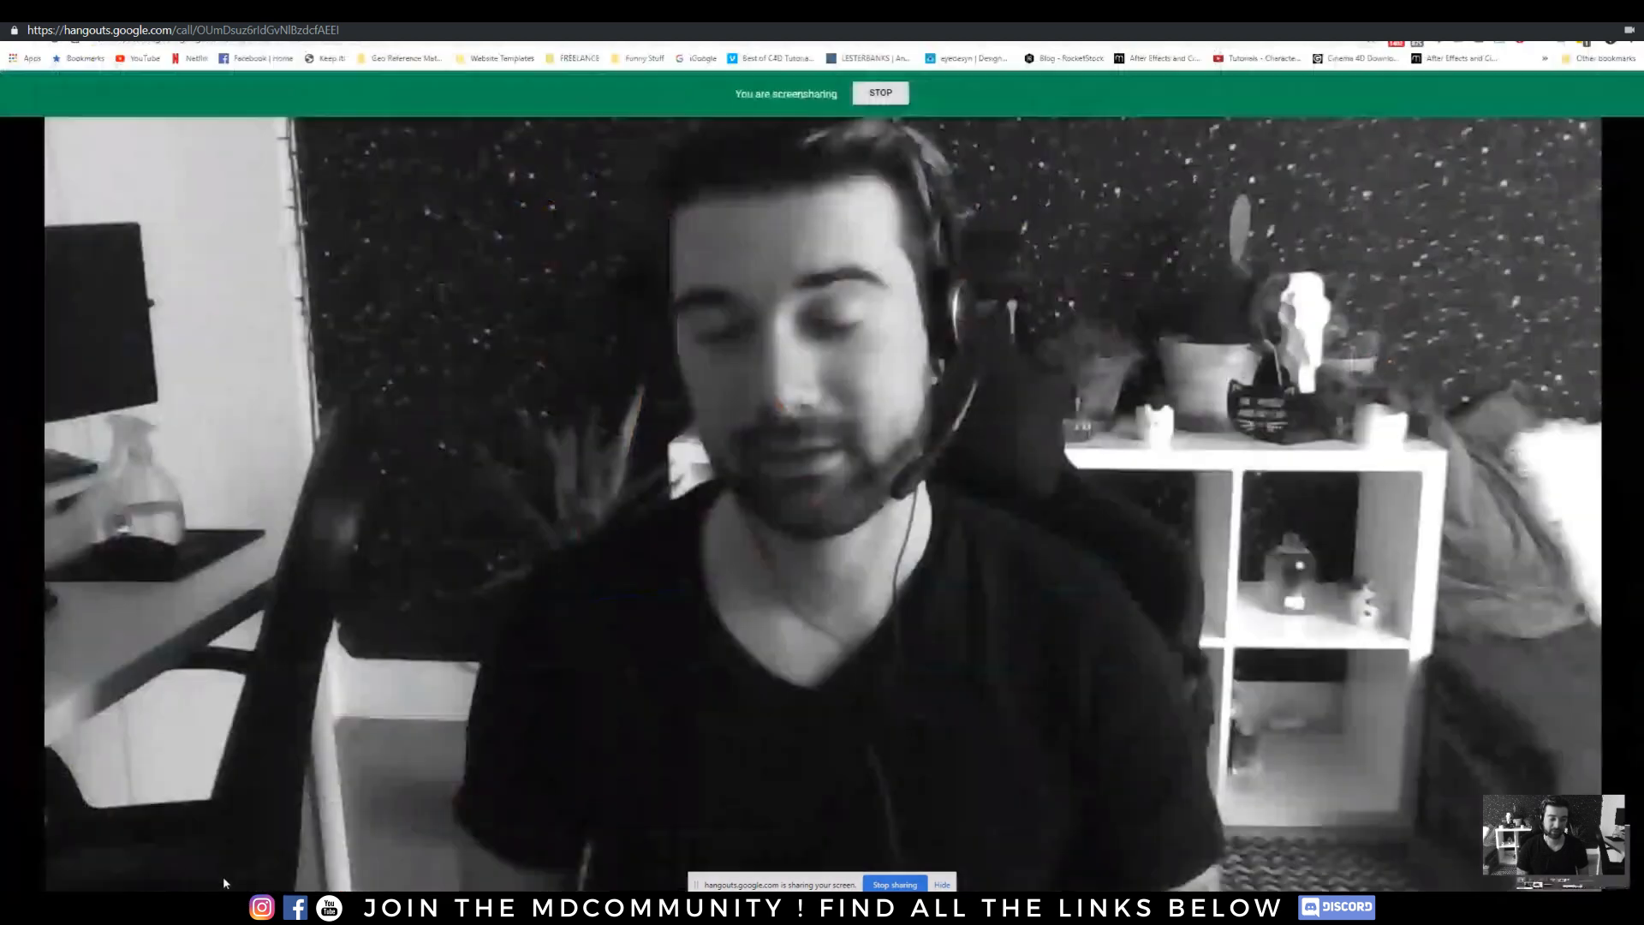
- Switch to Cinema 4D and play the robot arm bowling animation through the Motion Camera
{"action": "key", "text": "alt+Tab"}
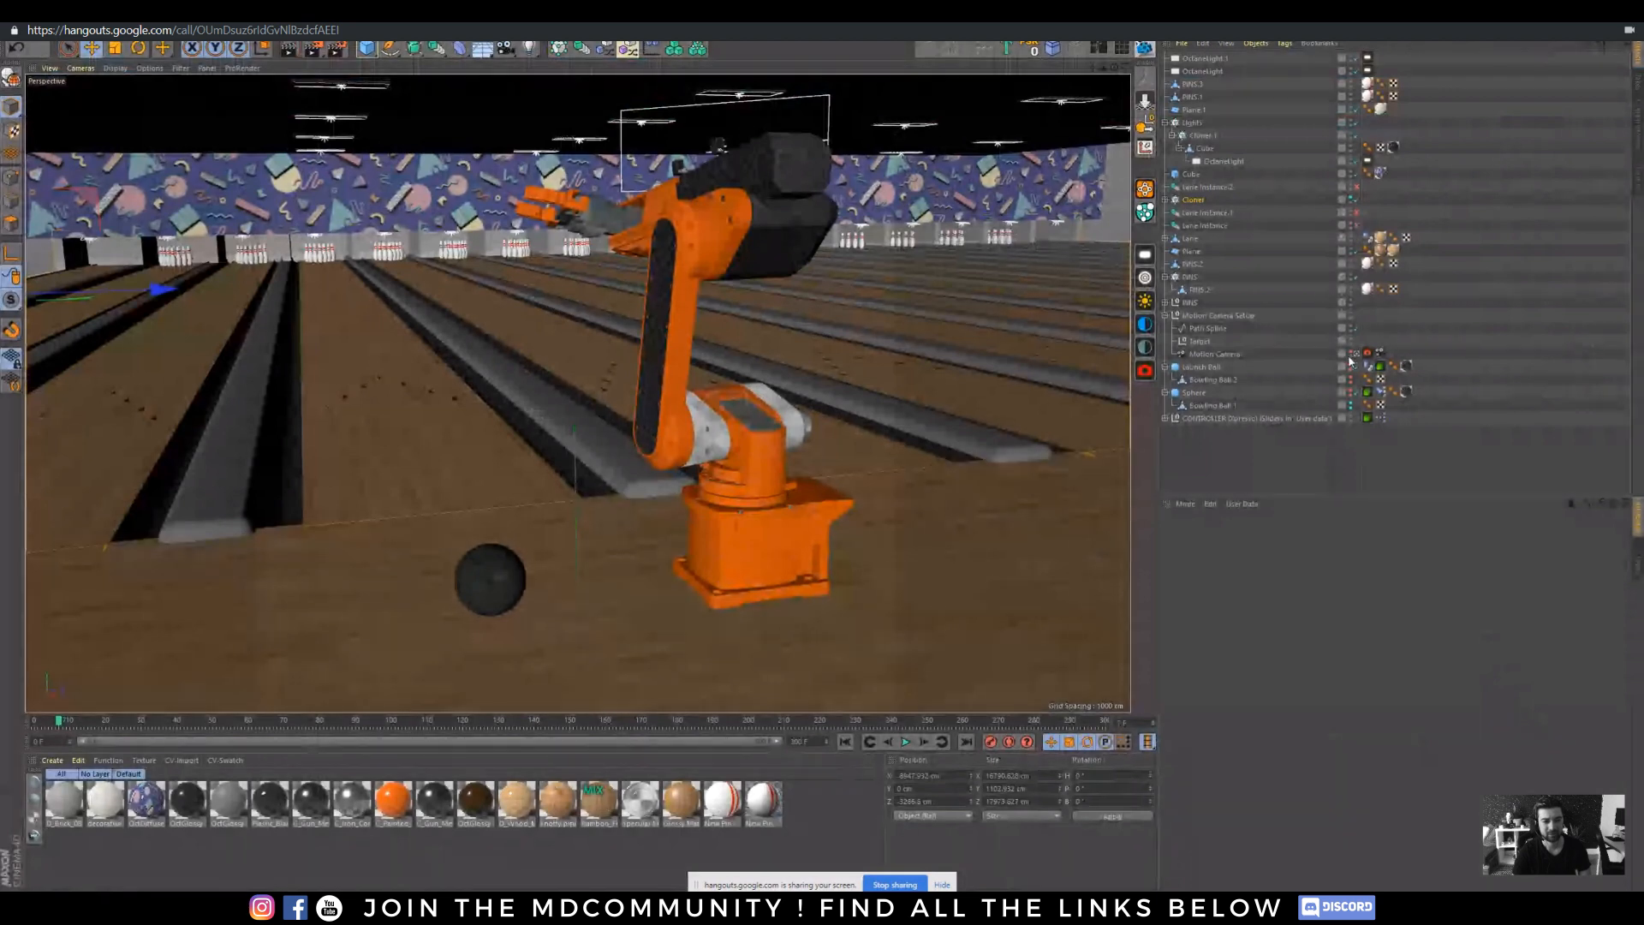
{"action": "left_click", "coordinate": [902, 743]}
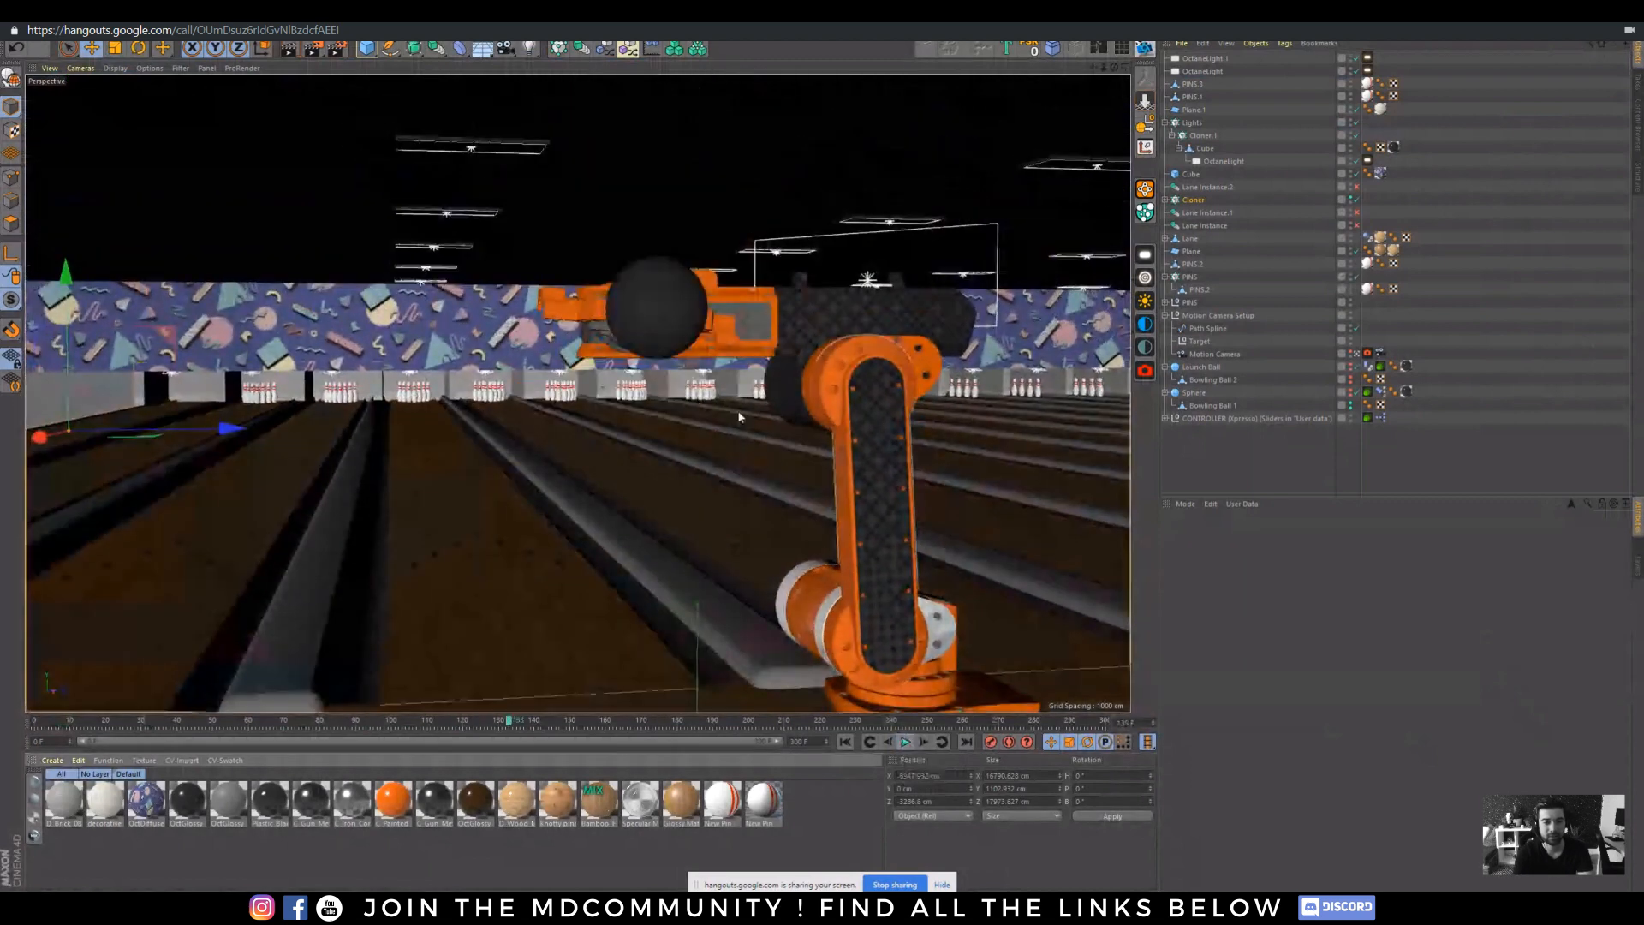
{"action": "left_click", "coordinate": [904, 743]}
{"action": "left_click", "coordinate": [906, 743]}
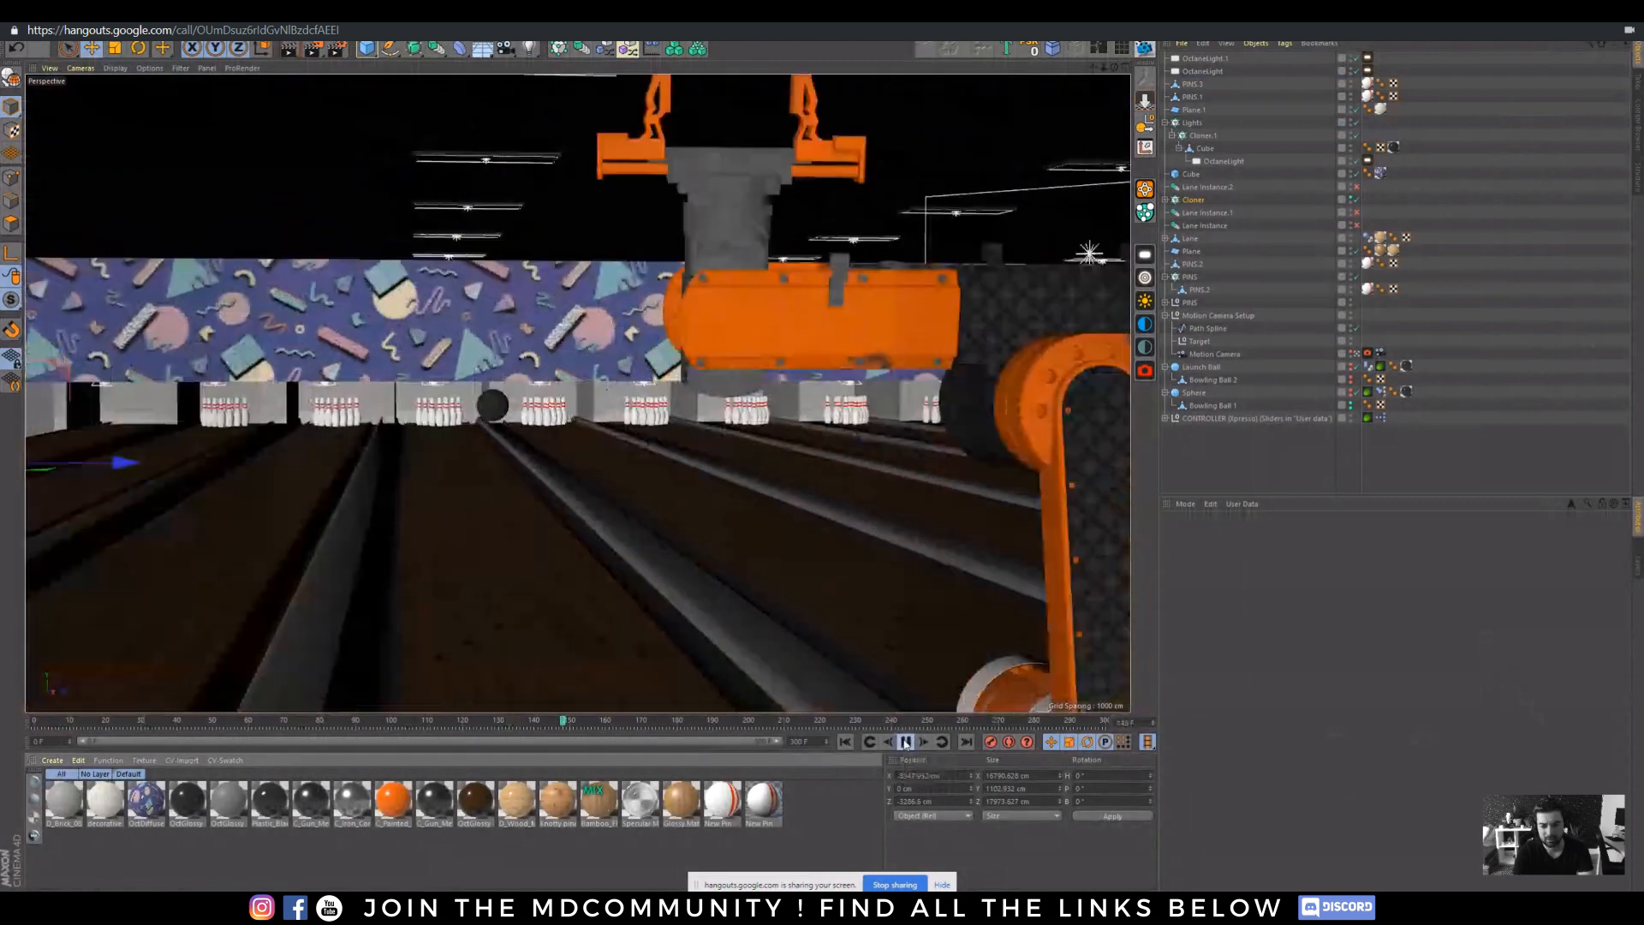
{"action": "left_click", "coordinate": [905, 742]}
- Switch to the browser and open the Free3D page for the Industrial Robot Arm Mk4 model
{"action": "mouse_move", "coordinate": [331, 908]}
{"action": "left_click", "coordinate": [191, 863]}
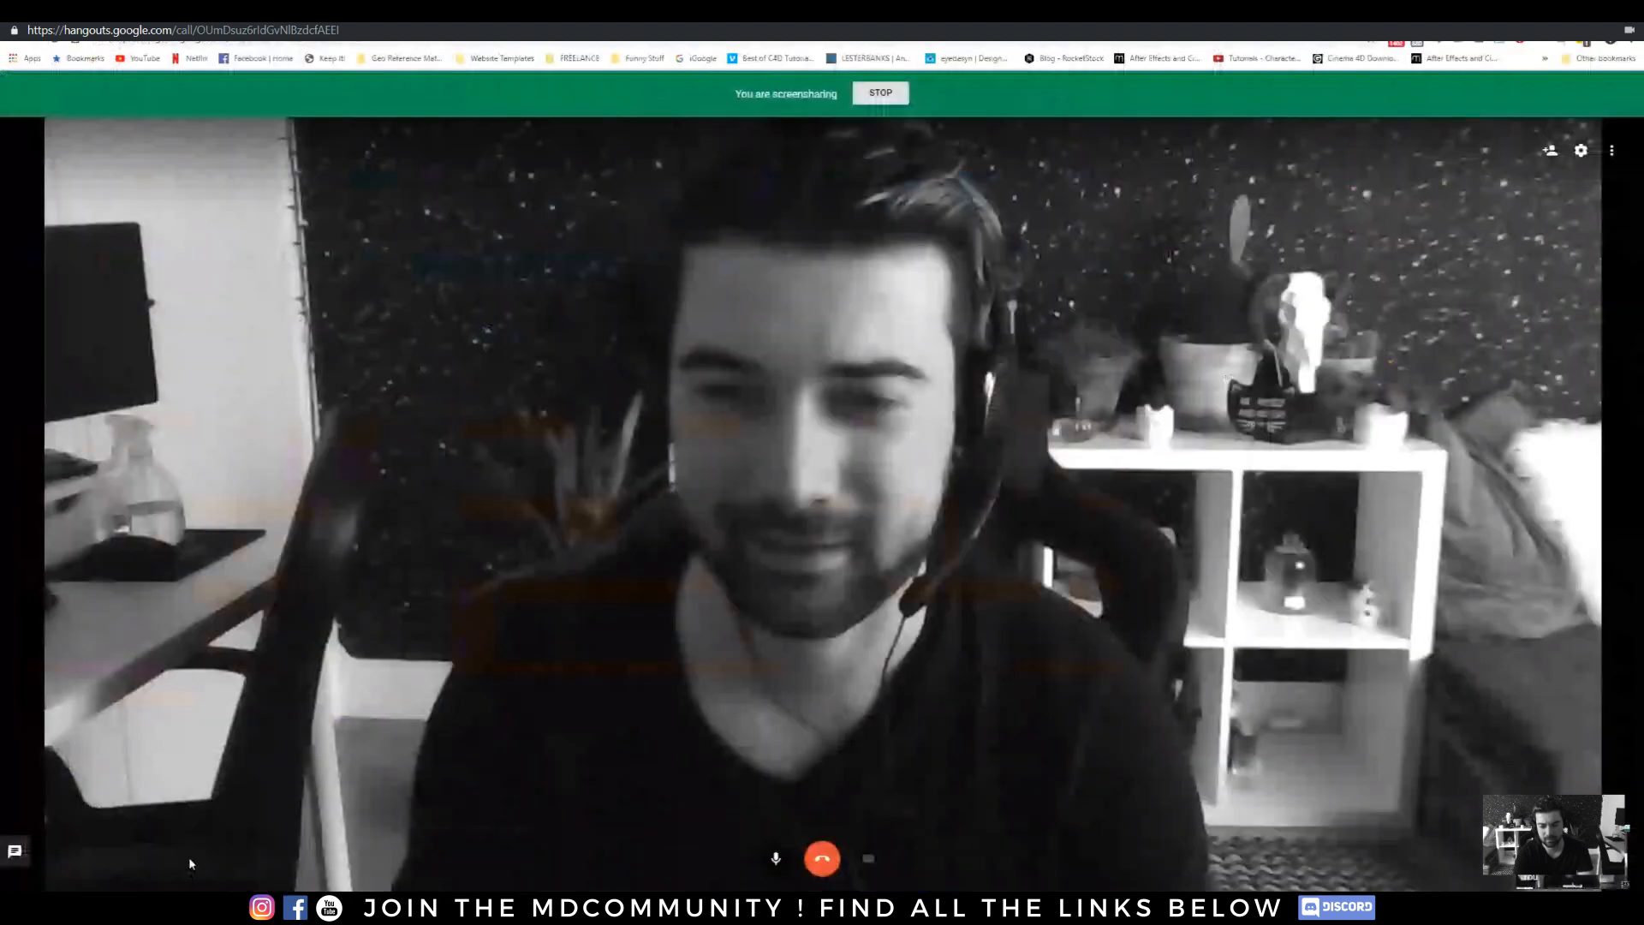
{"action": "left_click", "coordinate": [187, 51]}
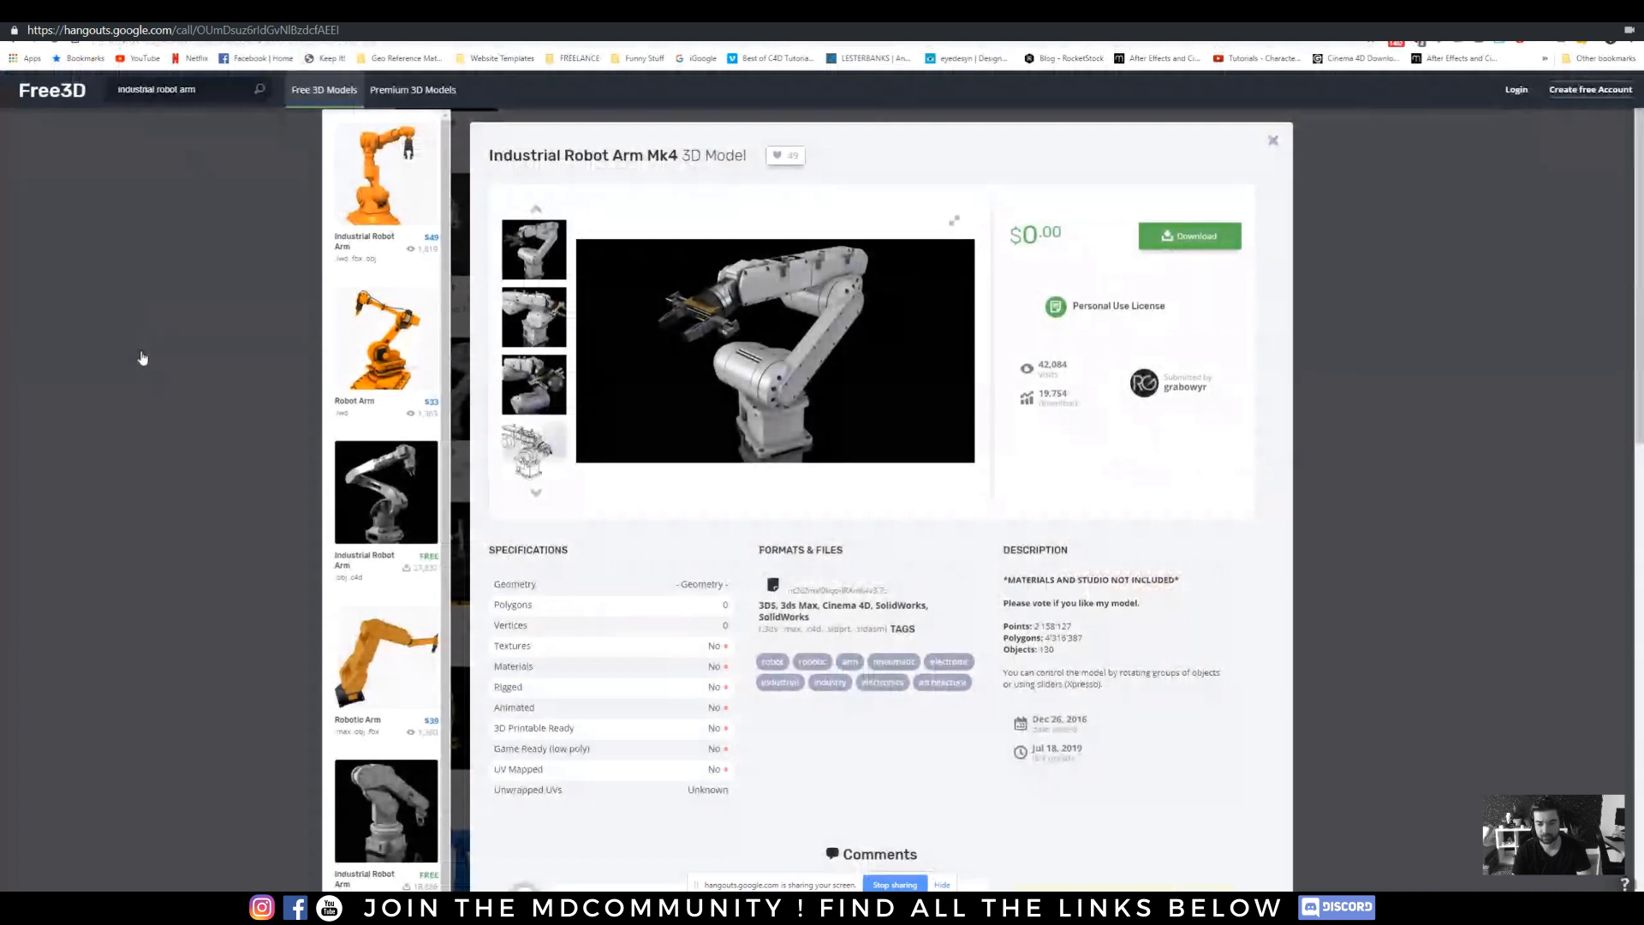
- Return to Cinema 4D, replay the bowling animation from the first frame, and scrub to about frame 190
{"action": "key", "text": "alt+Tab"}
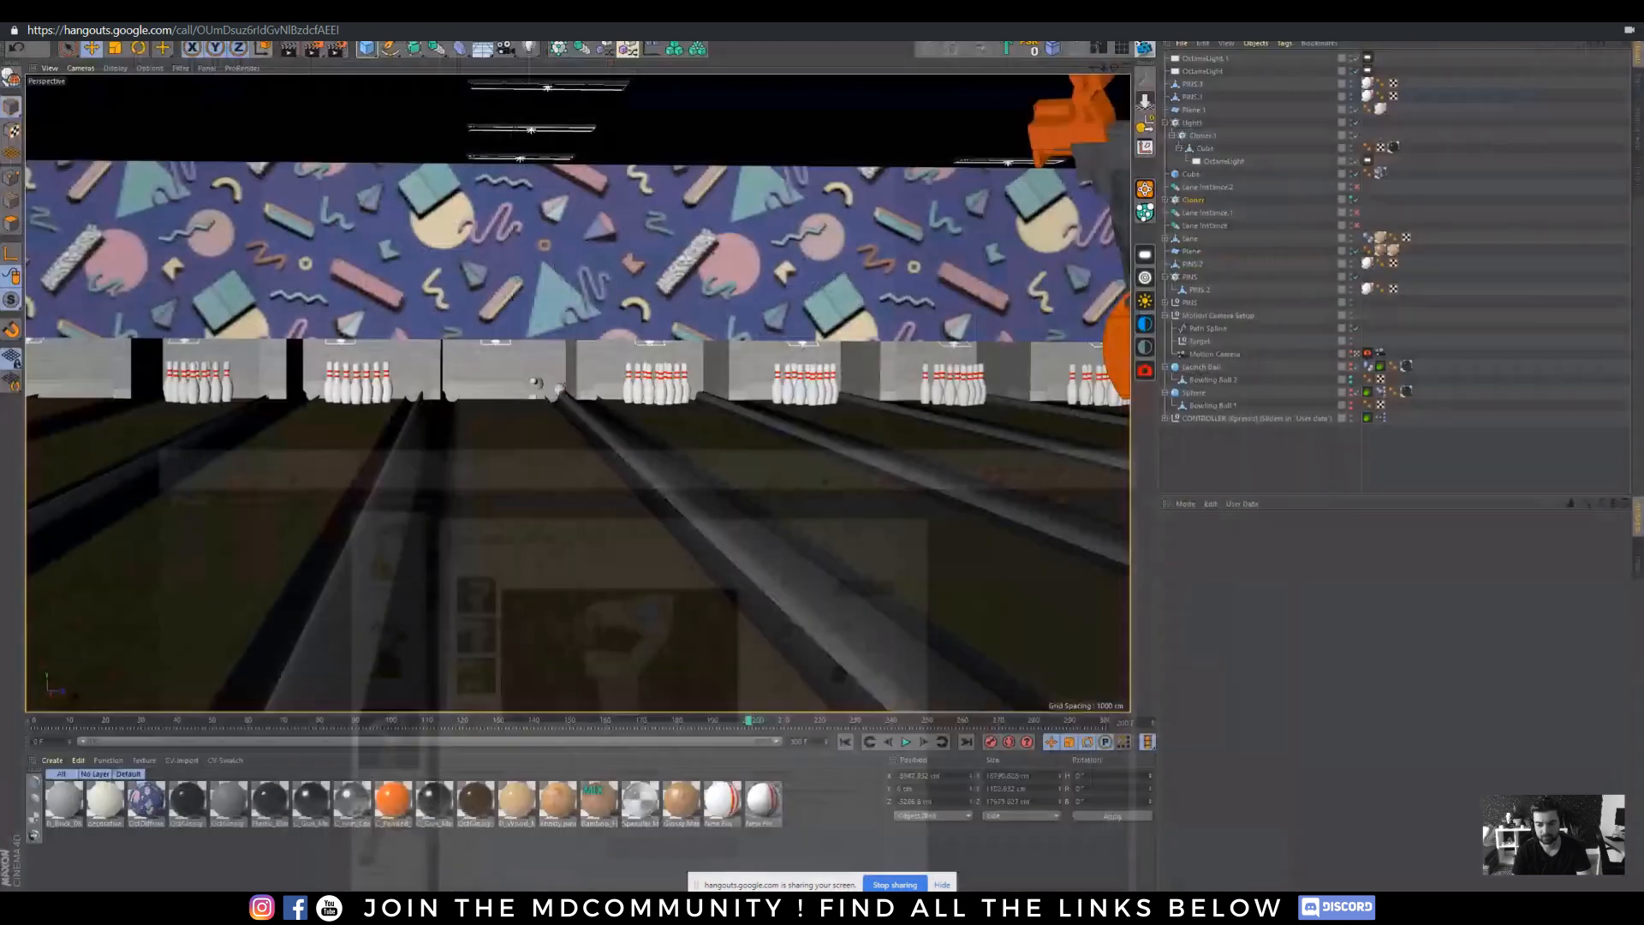
{"action": "left_click", "coordinate": [846, 741]}
{"action": "left_click", "coordinate": [906, 741]}
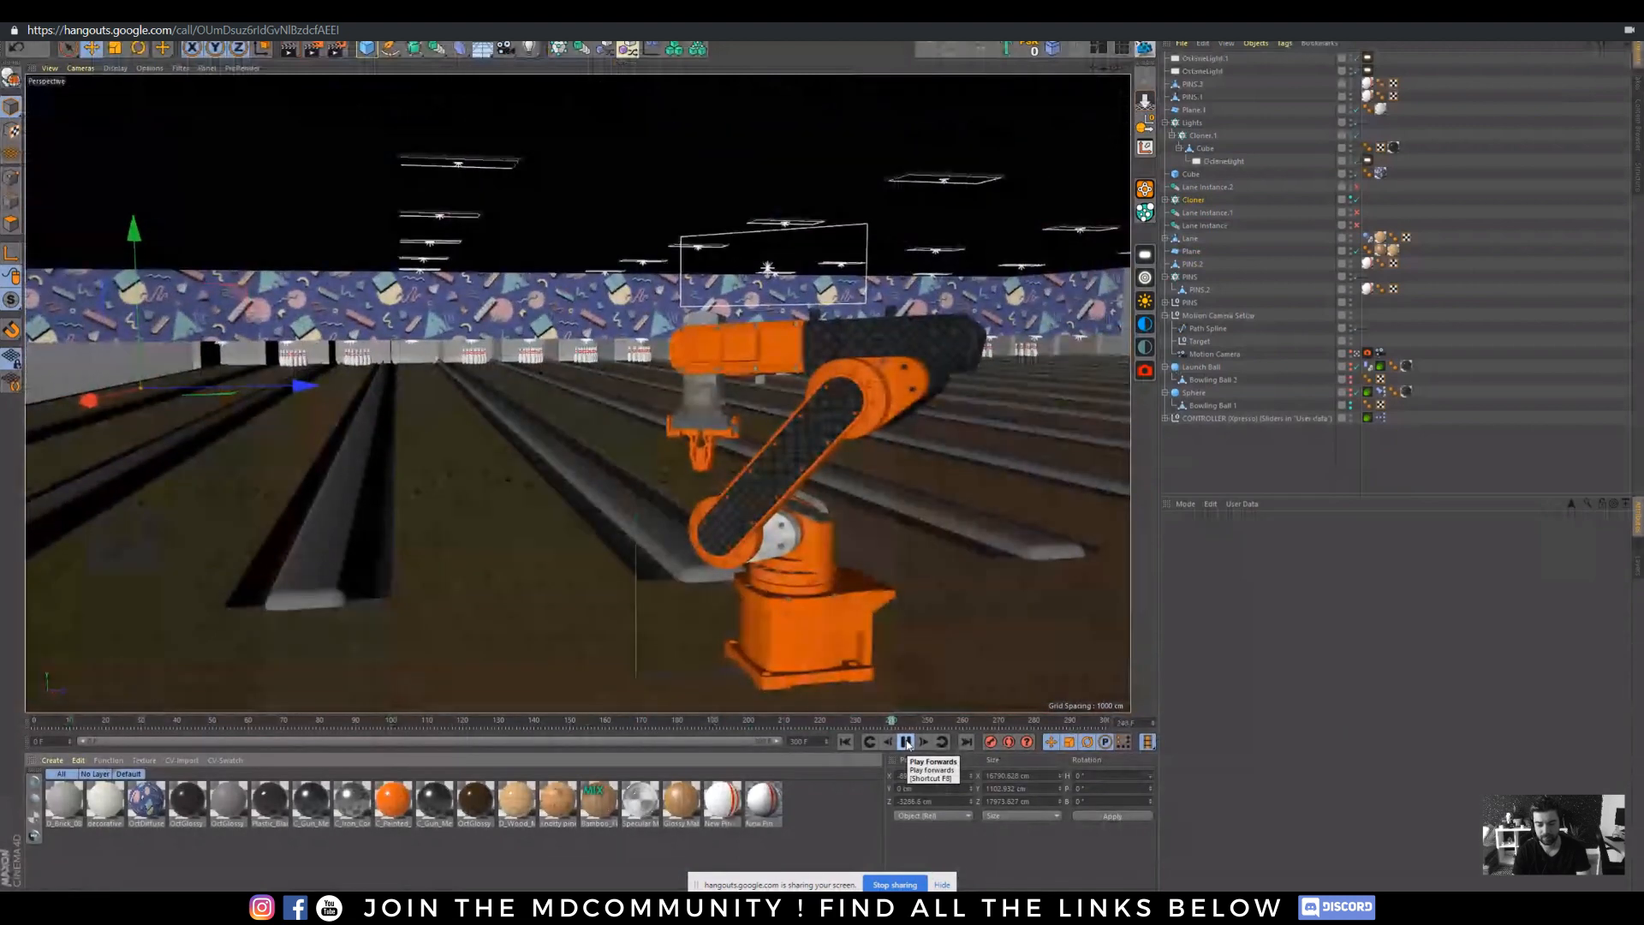
{"action": "left_click", "coordinate": [906, 741]}
{"action": "left_click_drag", "start_coordinate": [936, 726], "coordinate": [707, 722]}
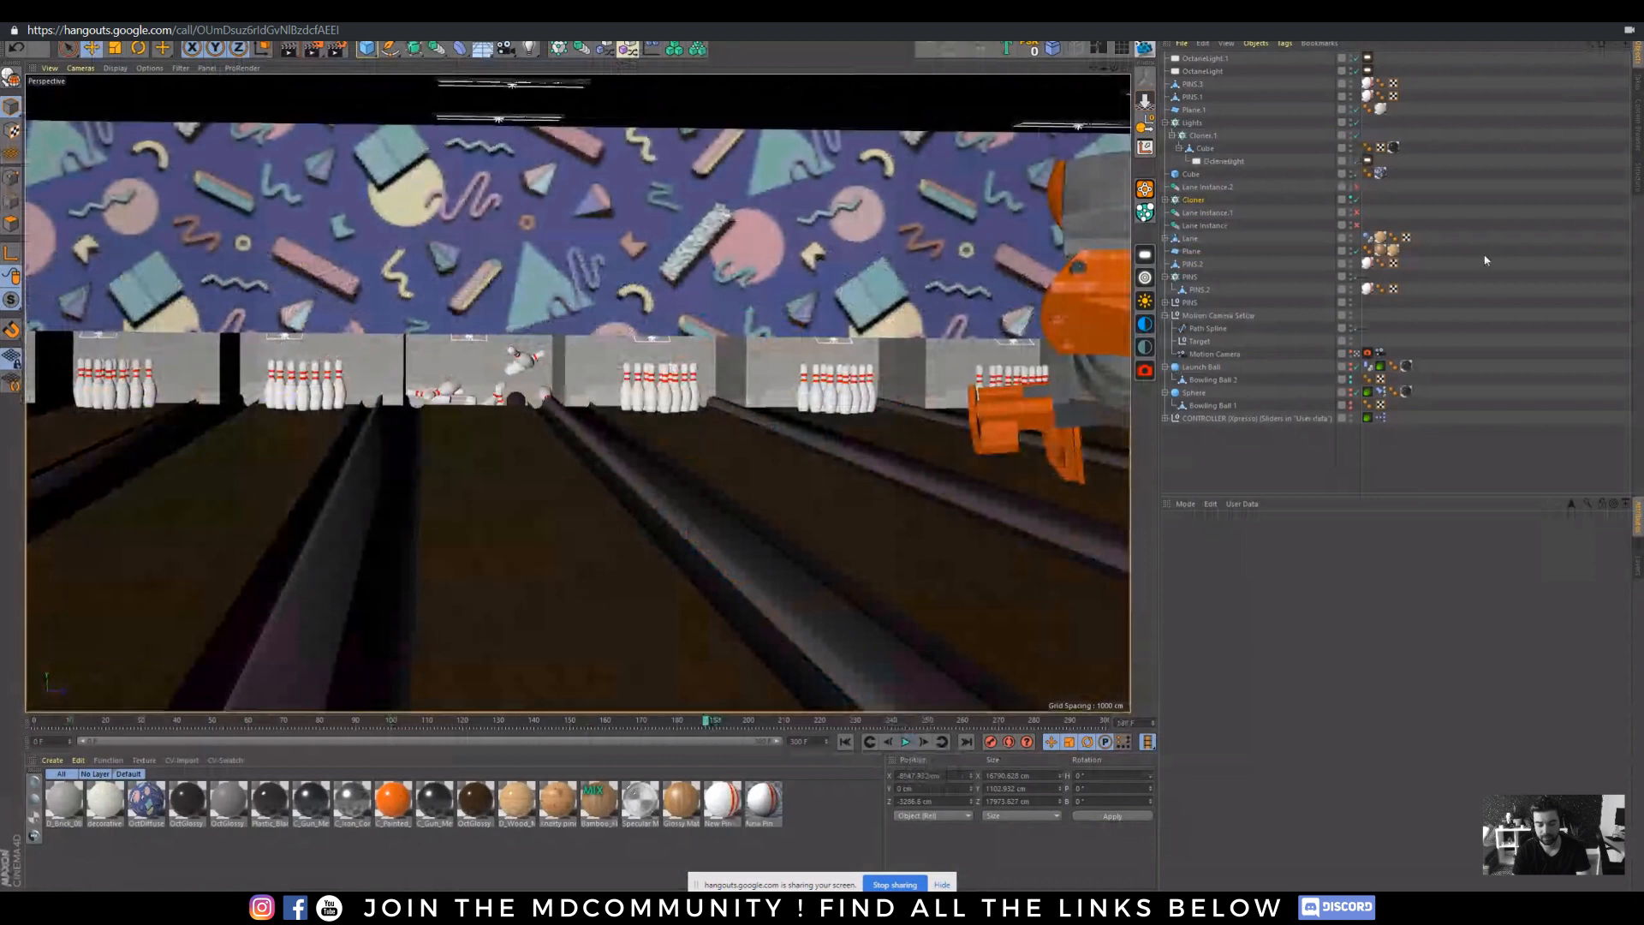
- Leave the Motion Camera view and examine the bowling alley and its pins from a free viewpoint
{"action": "left_click", "coordinate": [1357, 354]}
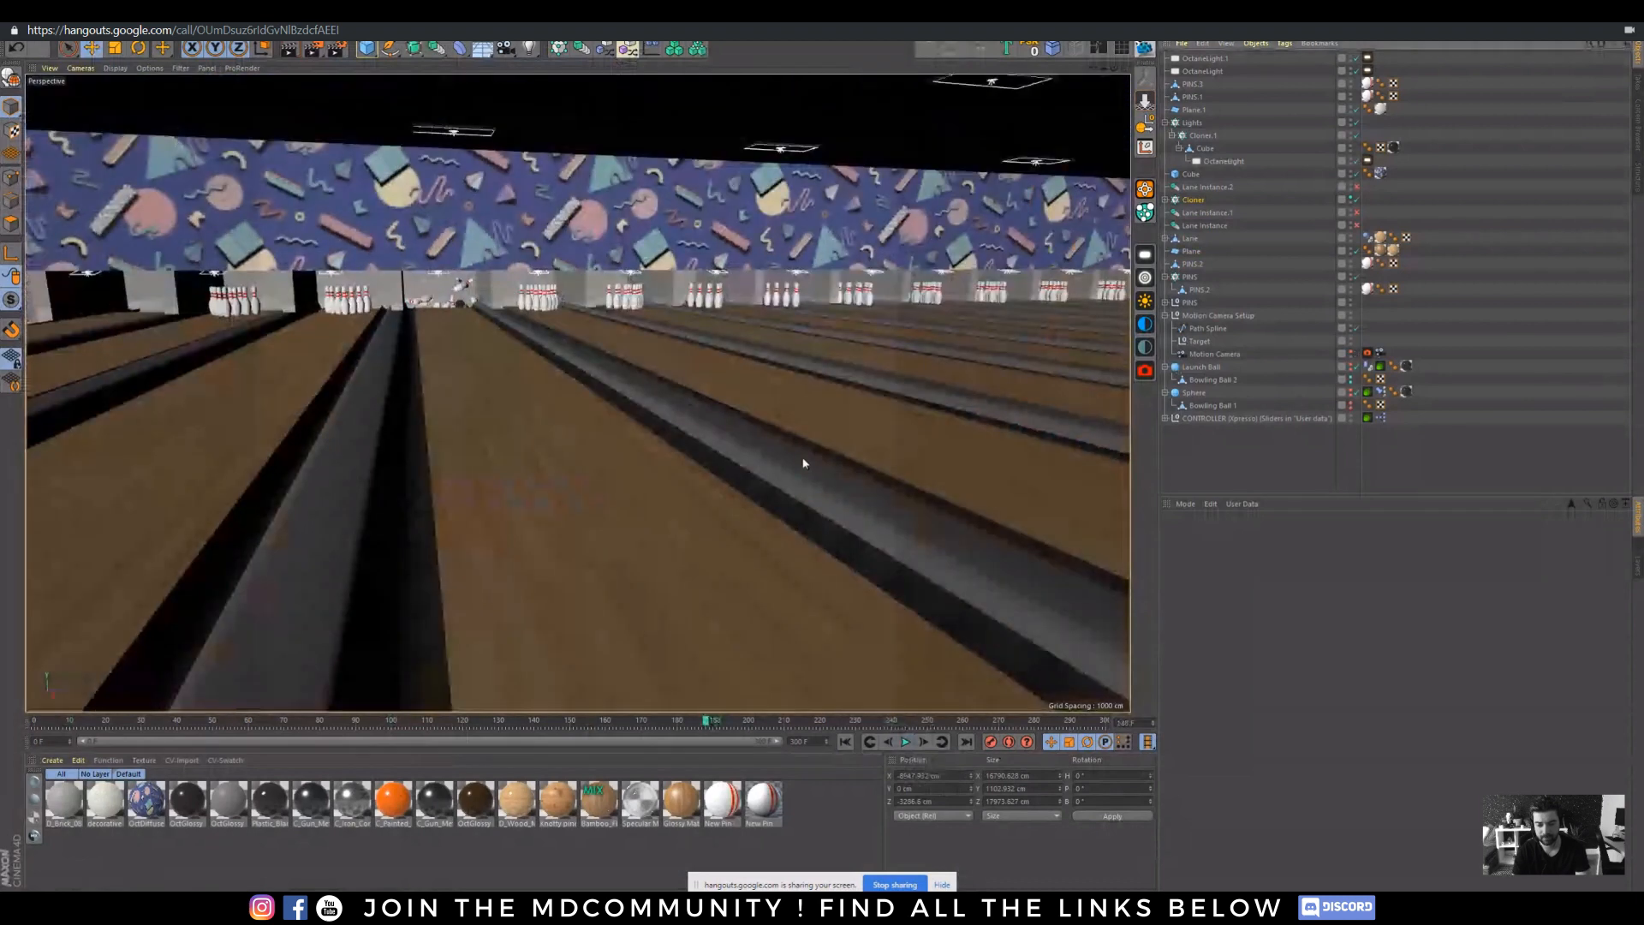
{"action": "right_click_drag", "start_coordinate": [803, 461], "coordinate": [572, 470], "text": "alt"}
{"action": "left_click_drag", "start_coordinate": [754, 501], "coordinate": [831, 416], "text": "alt"}
{"action": "middle_click_drag", "start_coordinate": [831, 416], "coordinate": [267, 403], "text": "alt"}
{"action": "left_click_drag", "start_coordinate": [739, 415], "coordinate": [512, 376], "text": "alt"}
{"action": "right_click_drag", "start_coordinate": [514, 377], "coordinate": [719, 374], "text": "alt"}
{"action": "right_click_drag", "start_coordinate": [437, 292], "coordinate": [514, 302], "text": "alt"}
{"action": "left_click_drag", "start_coordinate": [514, 301], "coordinate": [516, 384], "text": "alt"}
- Scrub to about frame 137, frame the robot arm in the free view, and play its motion from there
{"action": "left_click_drag", "start_coordinate": [695, 726], "coordinate": [522, 725]}
{"action": "left_click_drag", "start_coordinate": [644, 490], "coordinate": [528, 431], "text": "alt"}
{"action": "right_click_drag", "start_coordinate": [527, 431], "coordinate": [376, 418], "text": "alt"}
{"action": "middle_click_drag", "start_coordinate": [648, 489], "coordinate": [408, 346], "text": "alt"}
{"action": "right_click_drag", "start_coordinate": [407, 346], "coordinate": [228, 353], "text": "alt"}
{"action": "middle_click_drag", "start_coordinate": [466, 435], "coordinate": [341, 377], "text": "alt"}
{"action": "right_click_drag", "start_coordinate": [480, 382], "coordinate": [341, 371], "text": "alt"}
{"action": "left_click", "coordinate": [905, 742]}
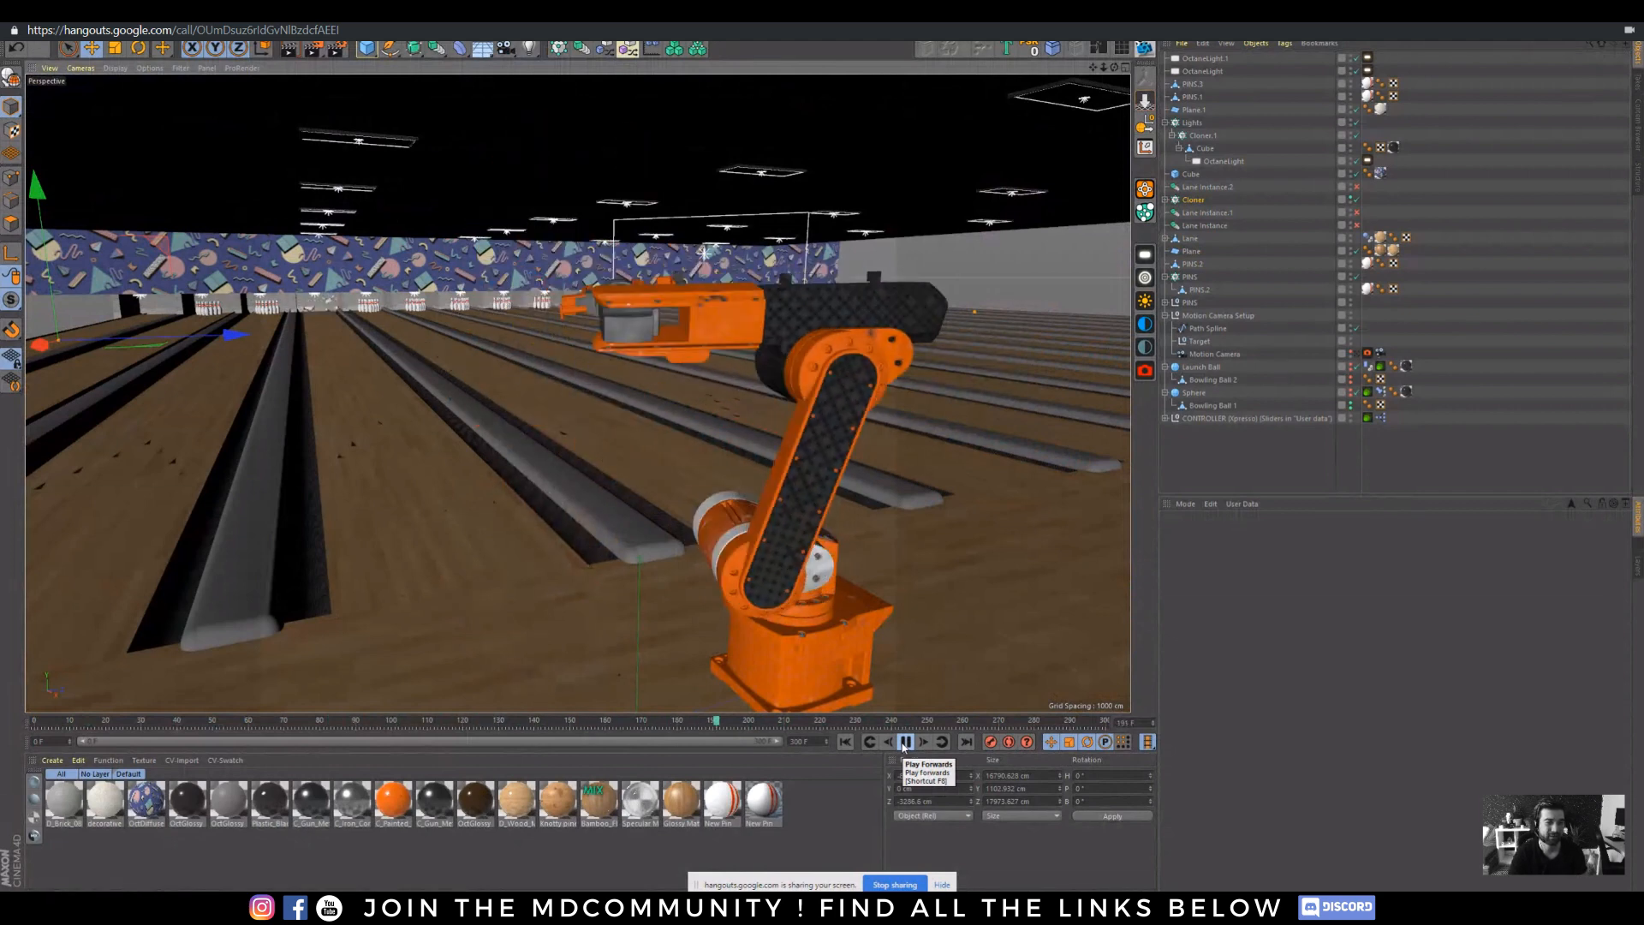
{"action": "left_click", "coordinate": [905, 742]}
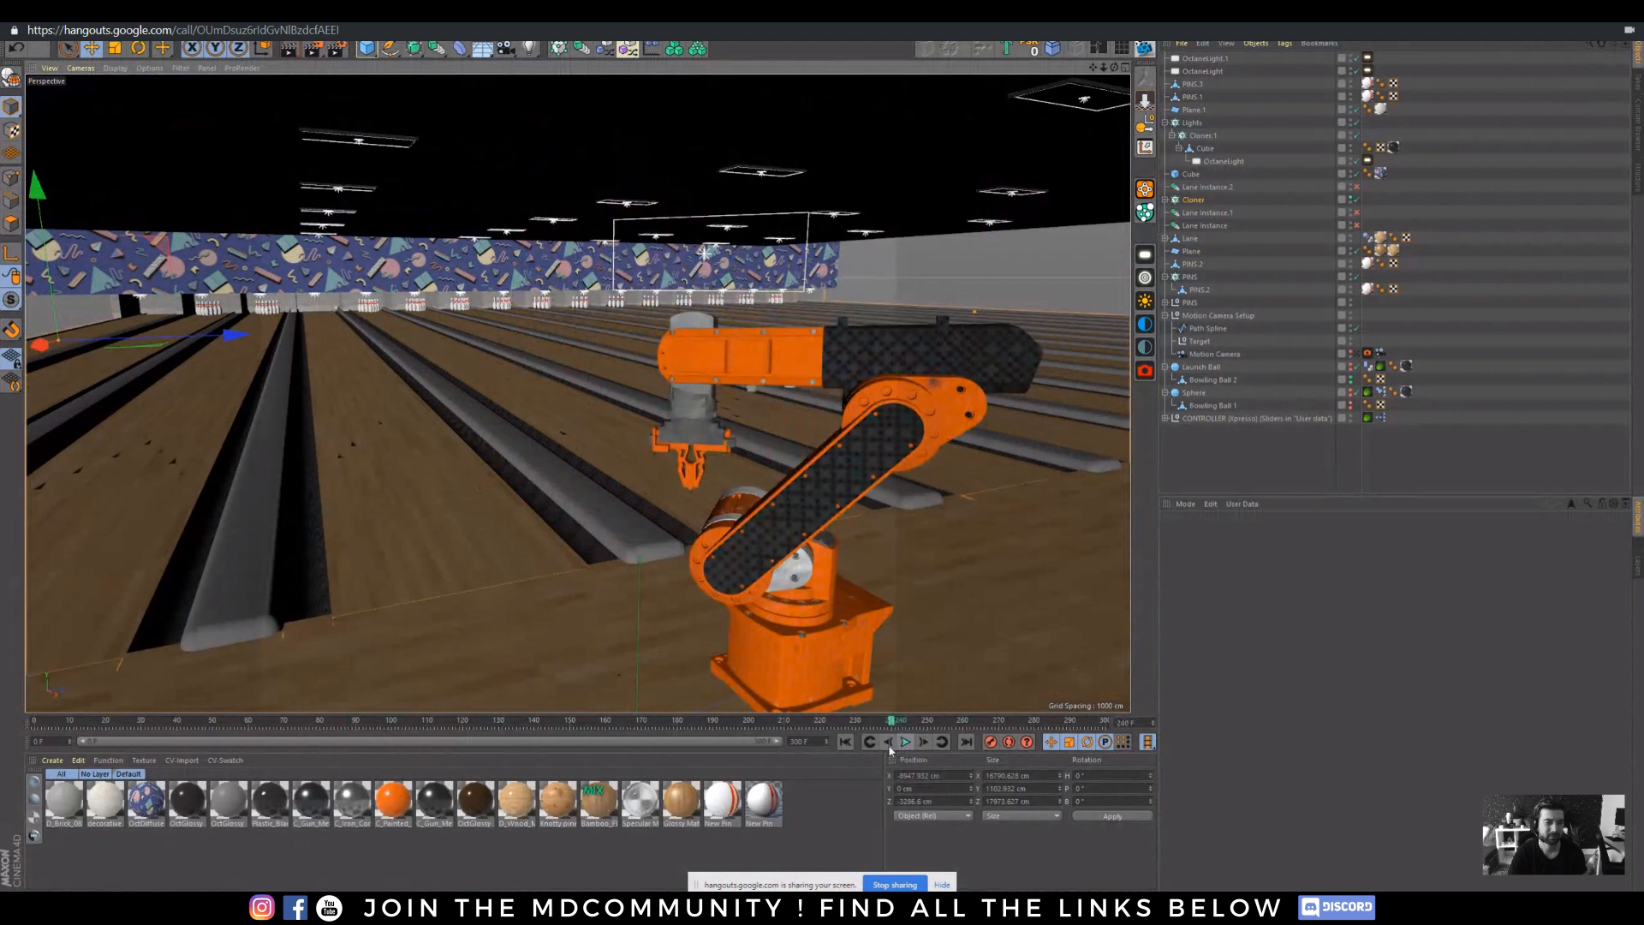
- Return the animation to its first frame and look through the Motion Camera again
{"action": "left_click", "coordinate": [846, 741]}
{"action": "left_click", "coordinate": [1357, 355]}
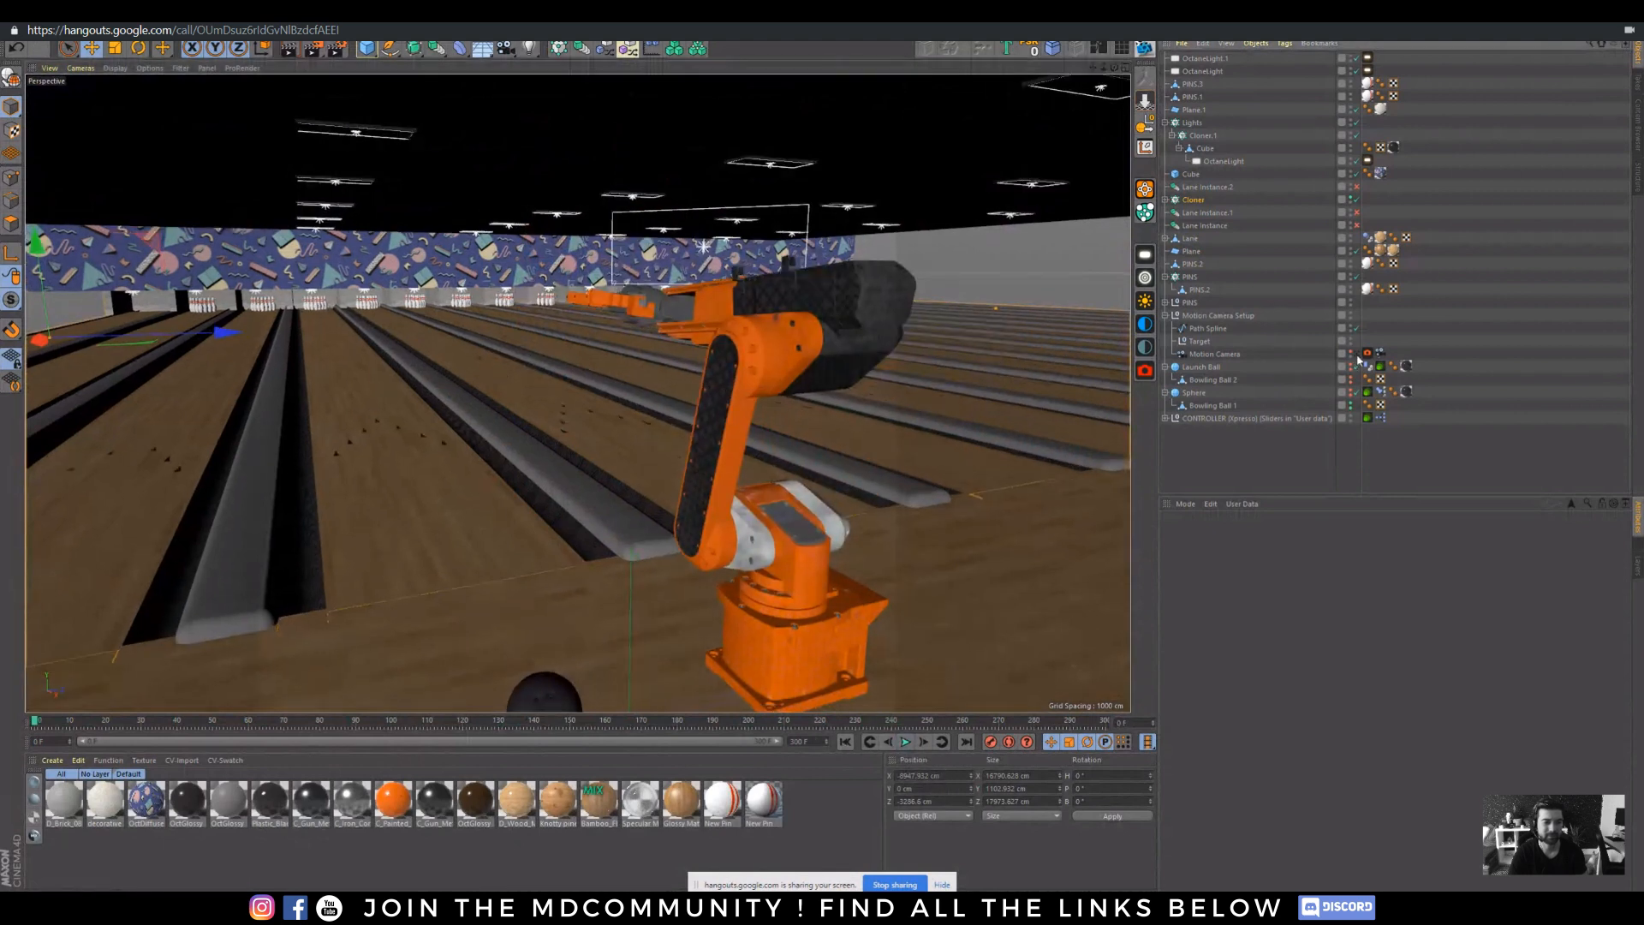
{"action": "left_click_drag", "start_coordinate": [548, 291], "coordinate": [493, 205], "text": "alt"}
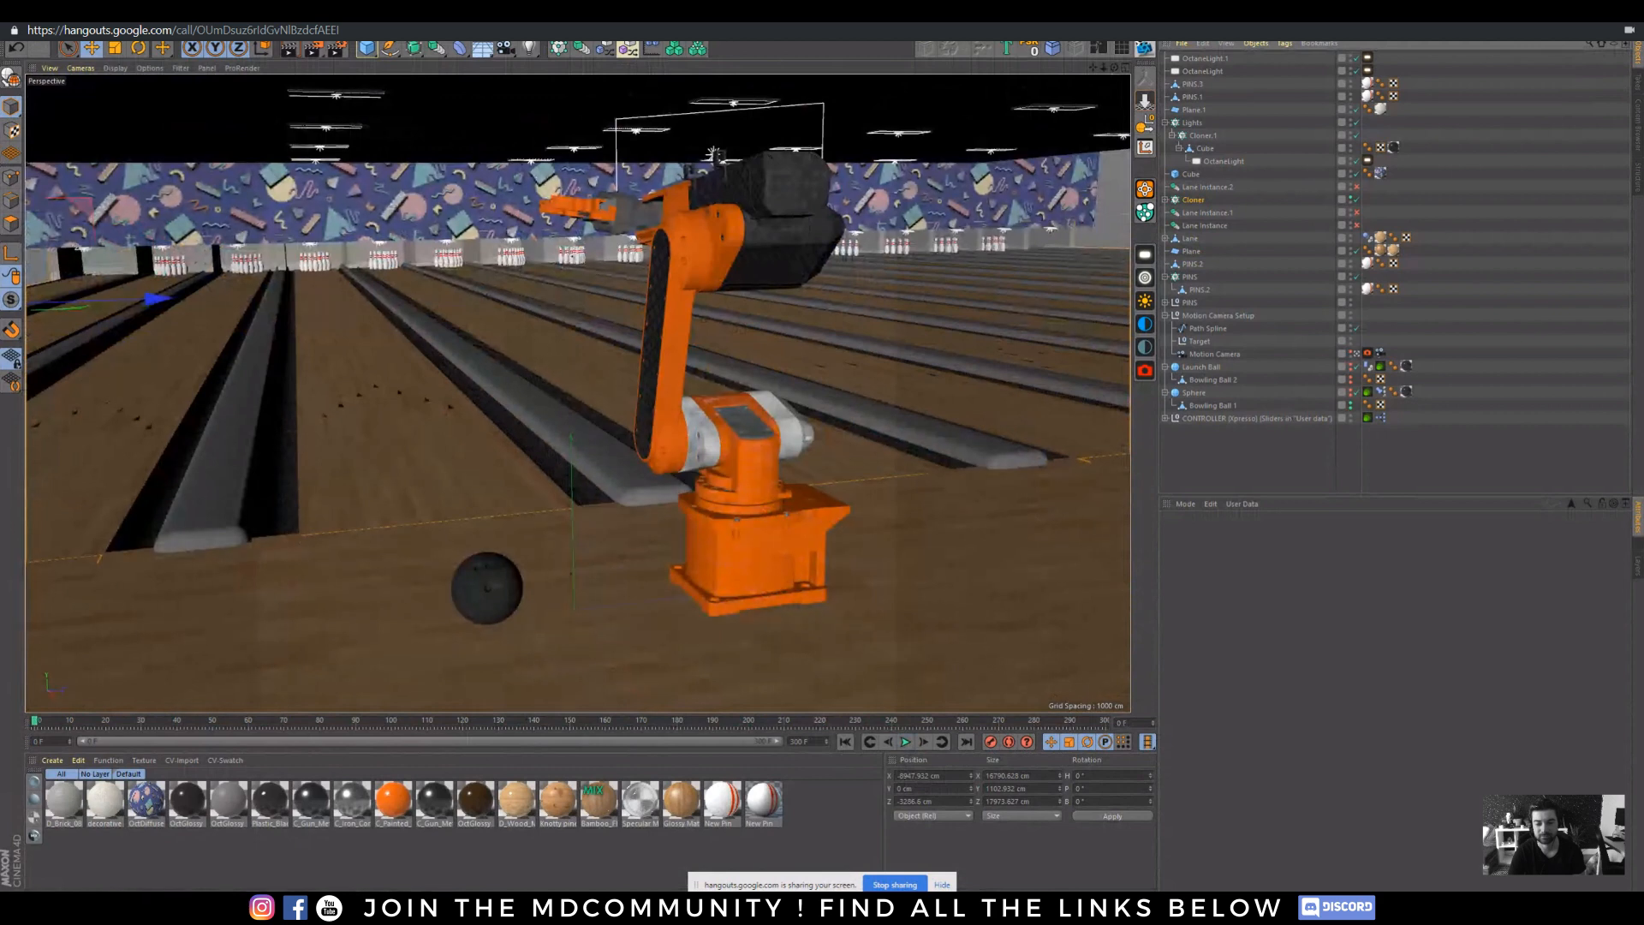
- Bring the Octane Live Viewer window over the viewport and start a live render of the scene
{"action": "left_click_drag", "start_coordinate": [1643, 264], "coordinate": [593, 213]}
{"action": "left_click", "coordinate": [450, 249]}
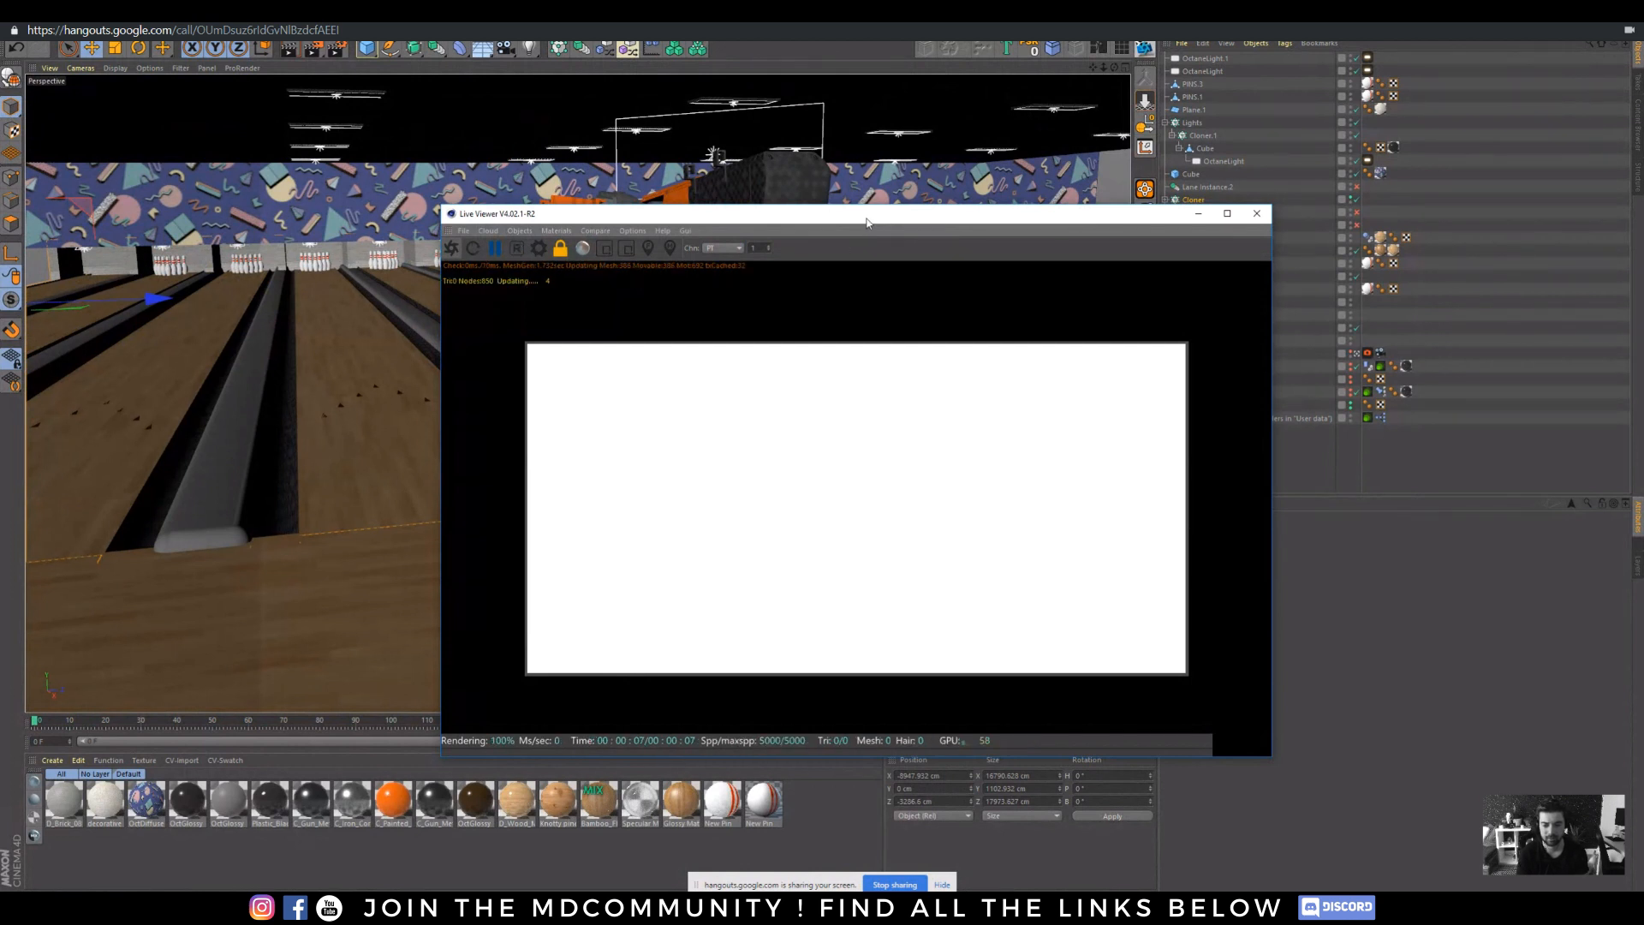
{"action": "left_click_drag", "start_coordinate": [887, 221], "coordinate": [909, 117]}
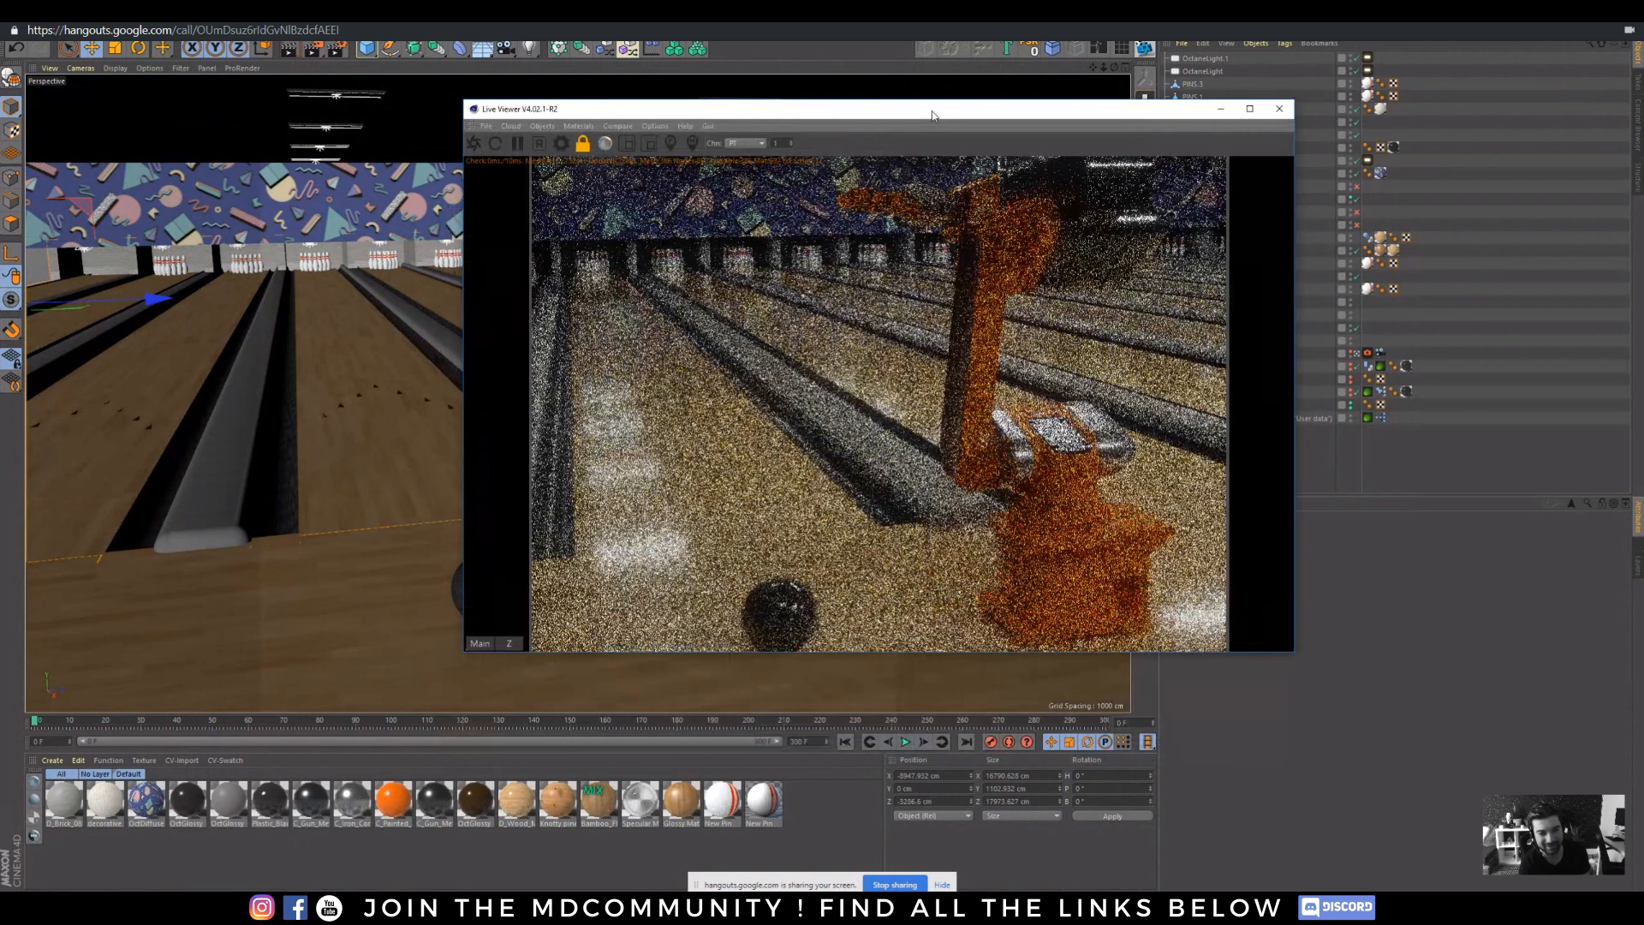
{"action": "left_click_drag", "start_coordinate": [932, 116], "coordinate": [839, 124]}
- Check the Octane live render at about frames 215, 200, 160 and 145 of the animation
{"action": "left_click", "coordinate": [801, 724]}
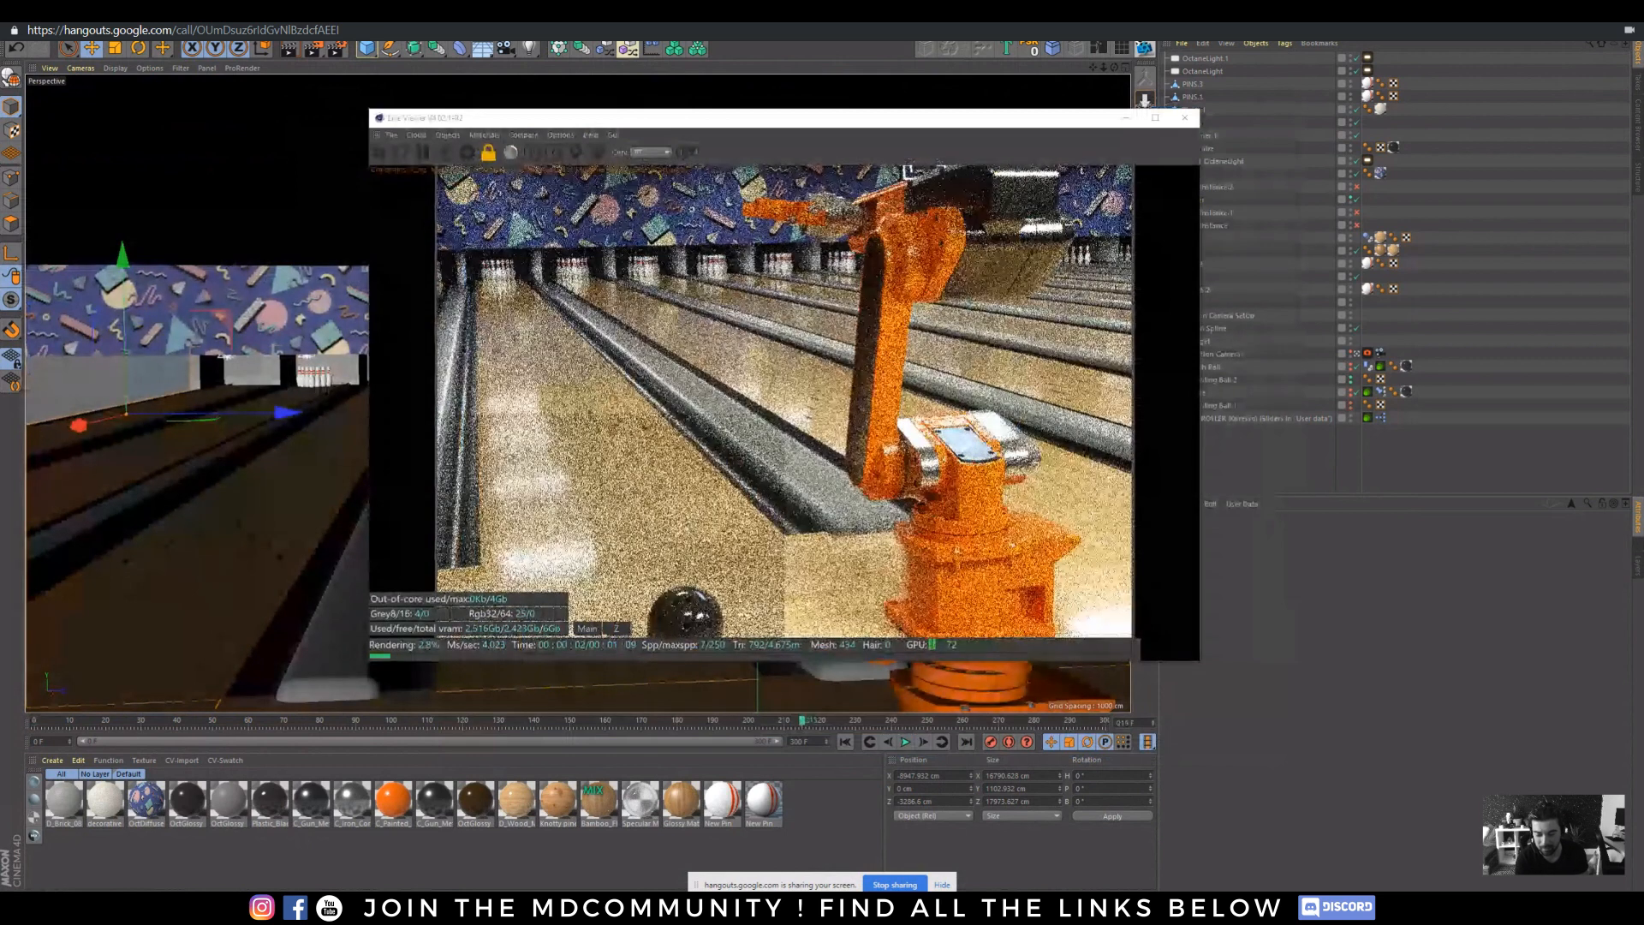
{"action": "mouse_move", "coordinate": [430, 889]}
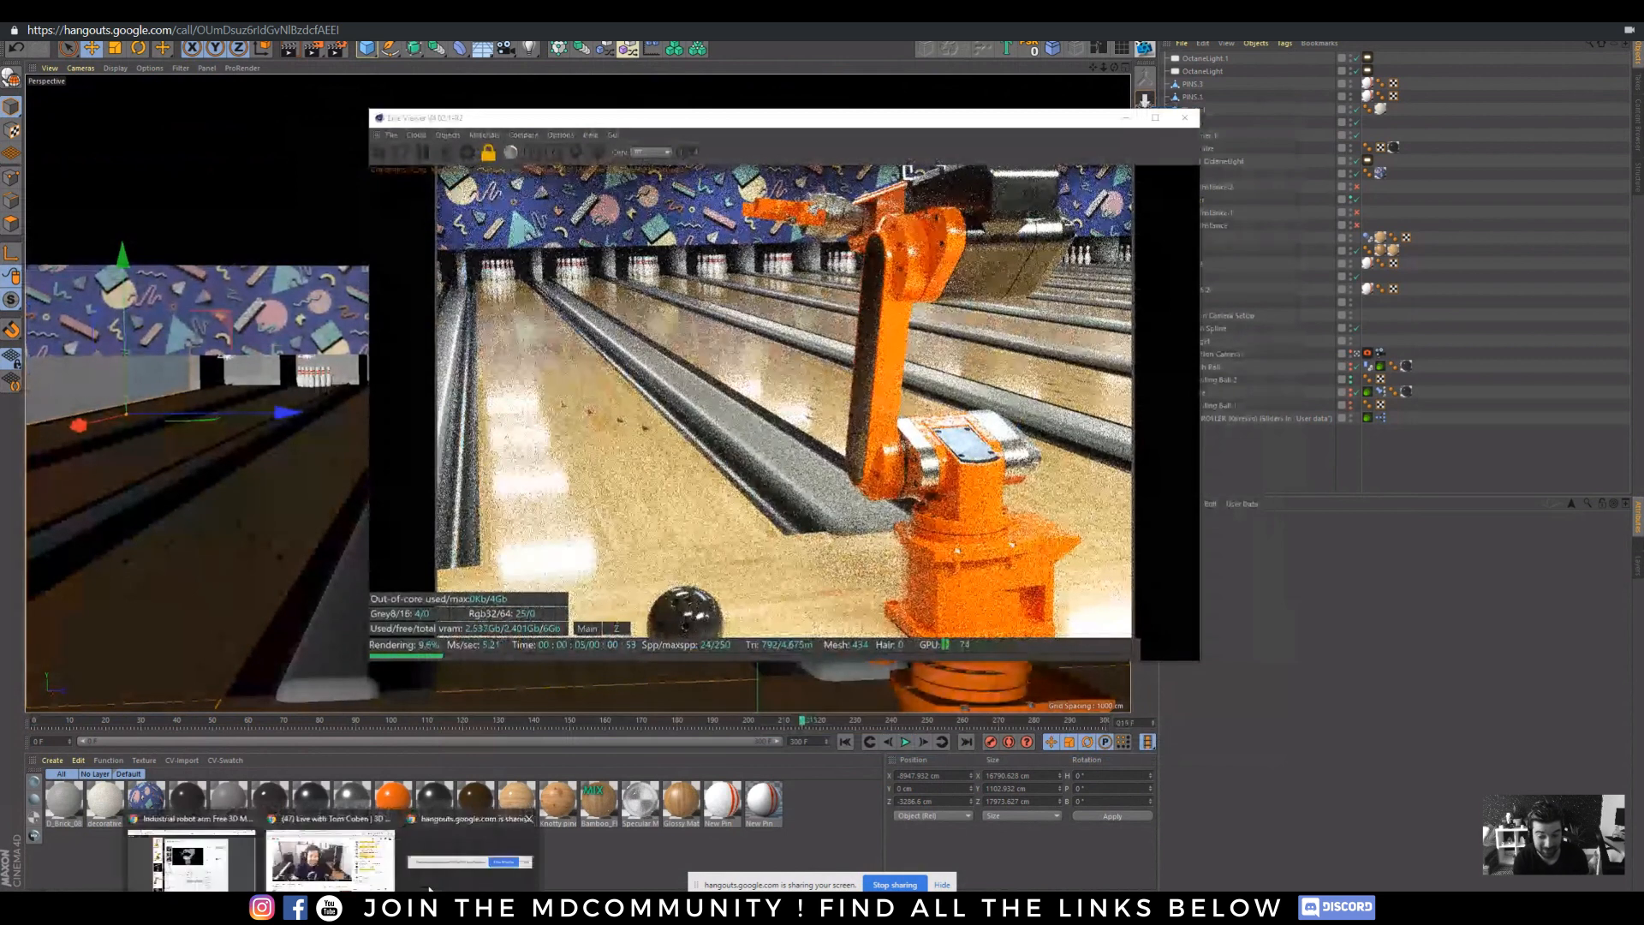
{"action": "left_click", "coordinate": [744, 722]}
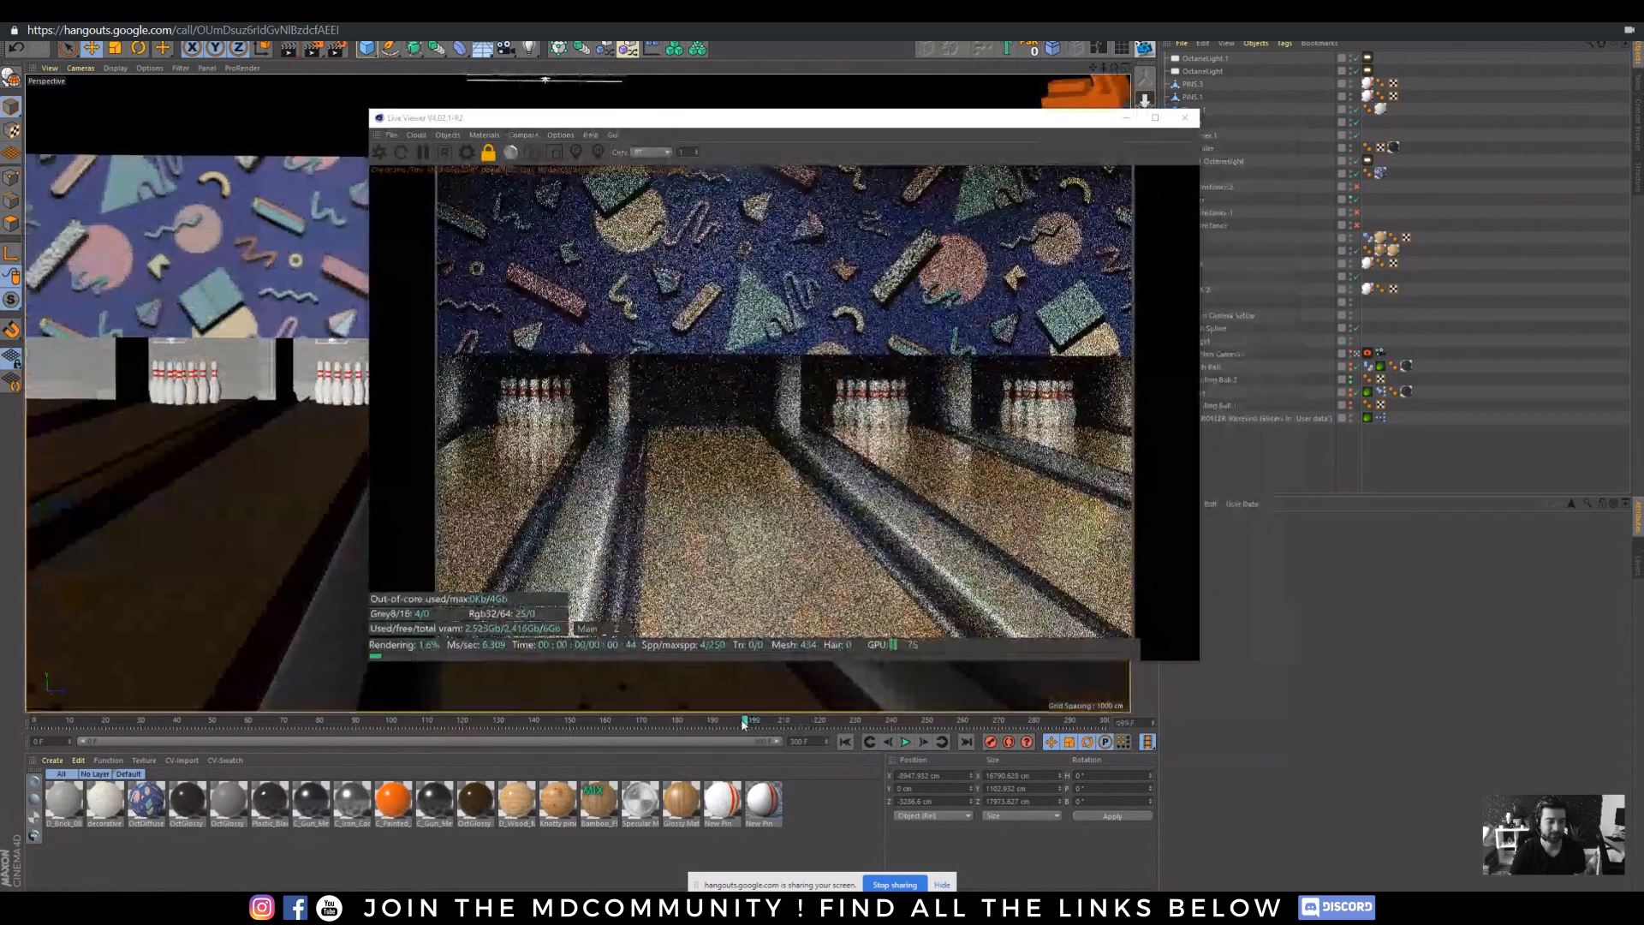
{"action": "left_click", "coordinate": [601, 722]}
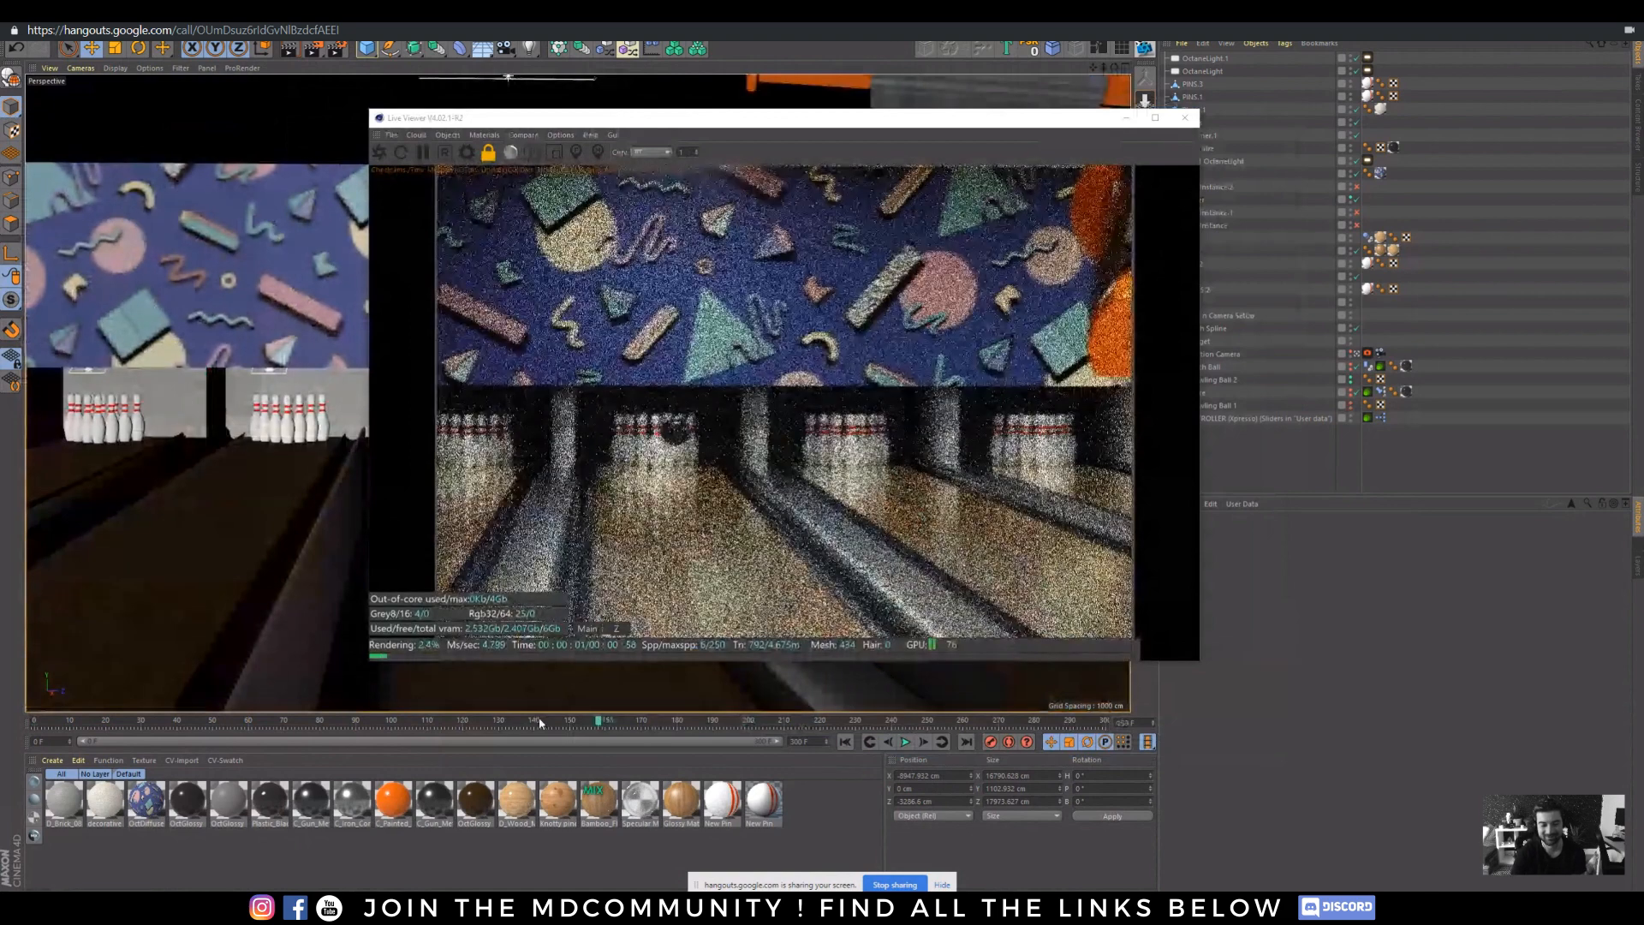
{"action": "left_click", "coordinate": [552, 722]}
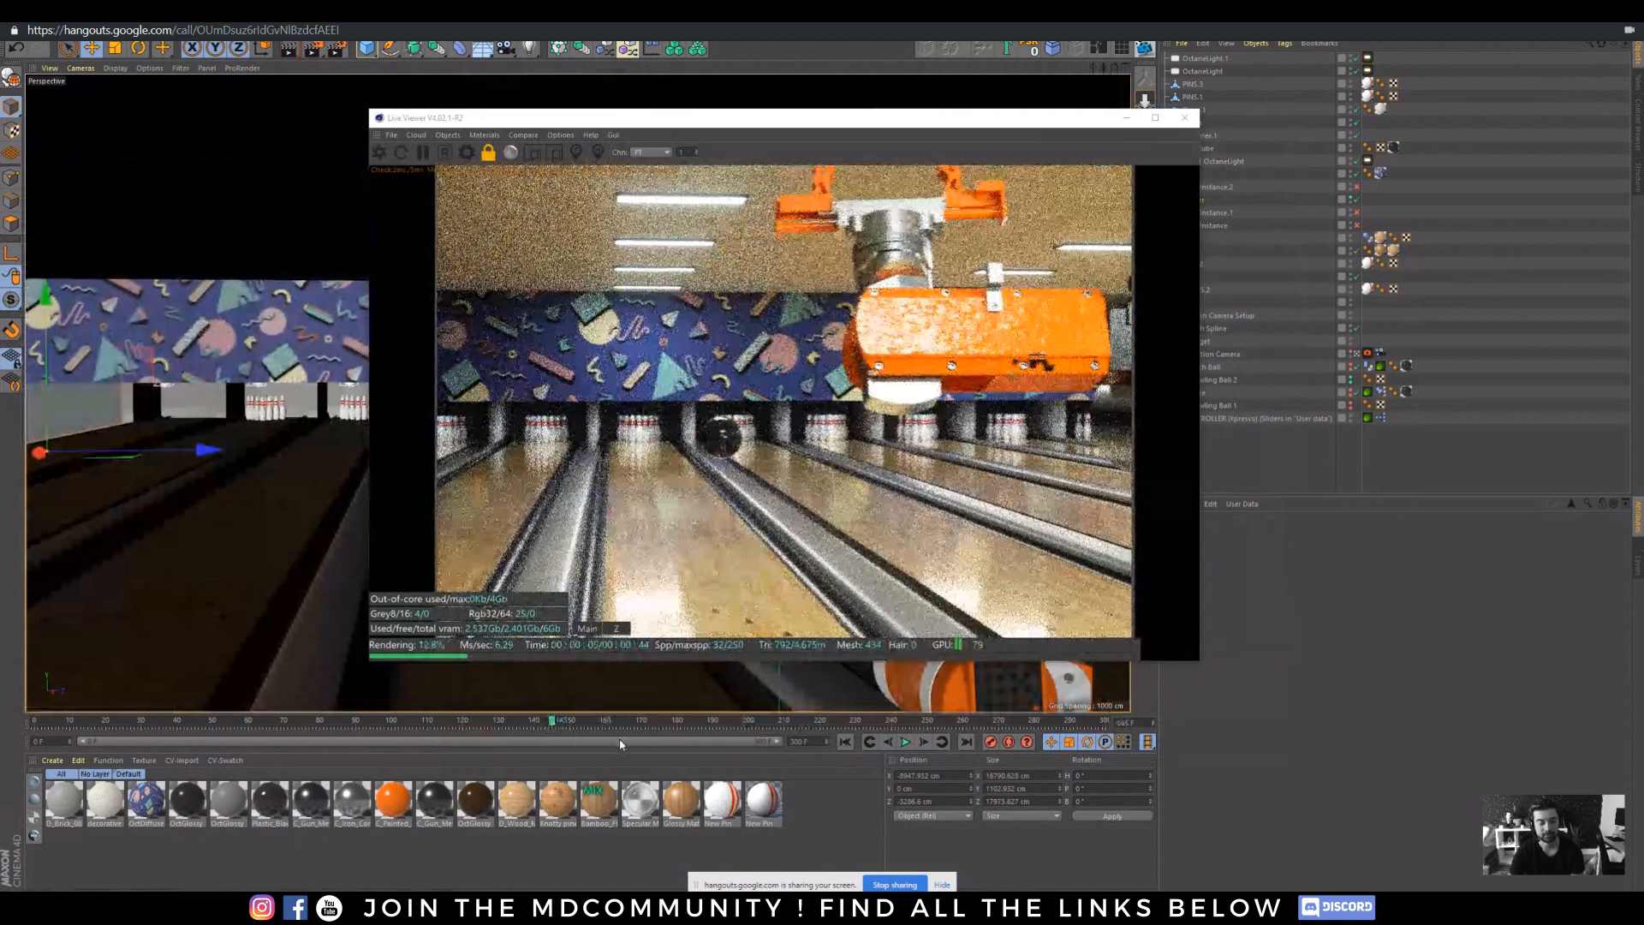
{"action": "mouse_move", "coordinate": [426, 909]}
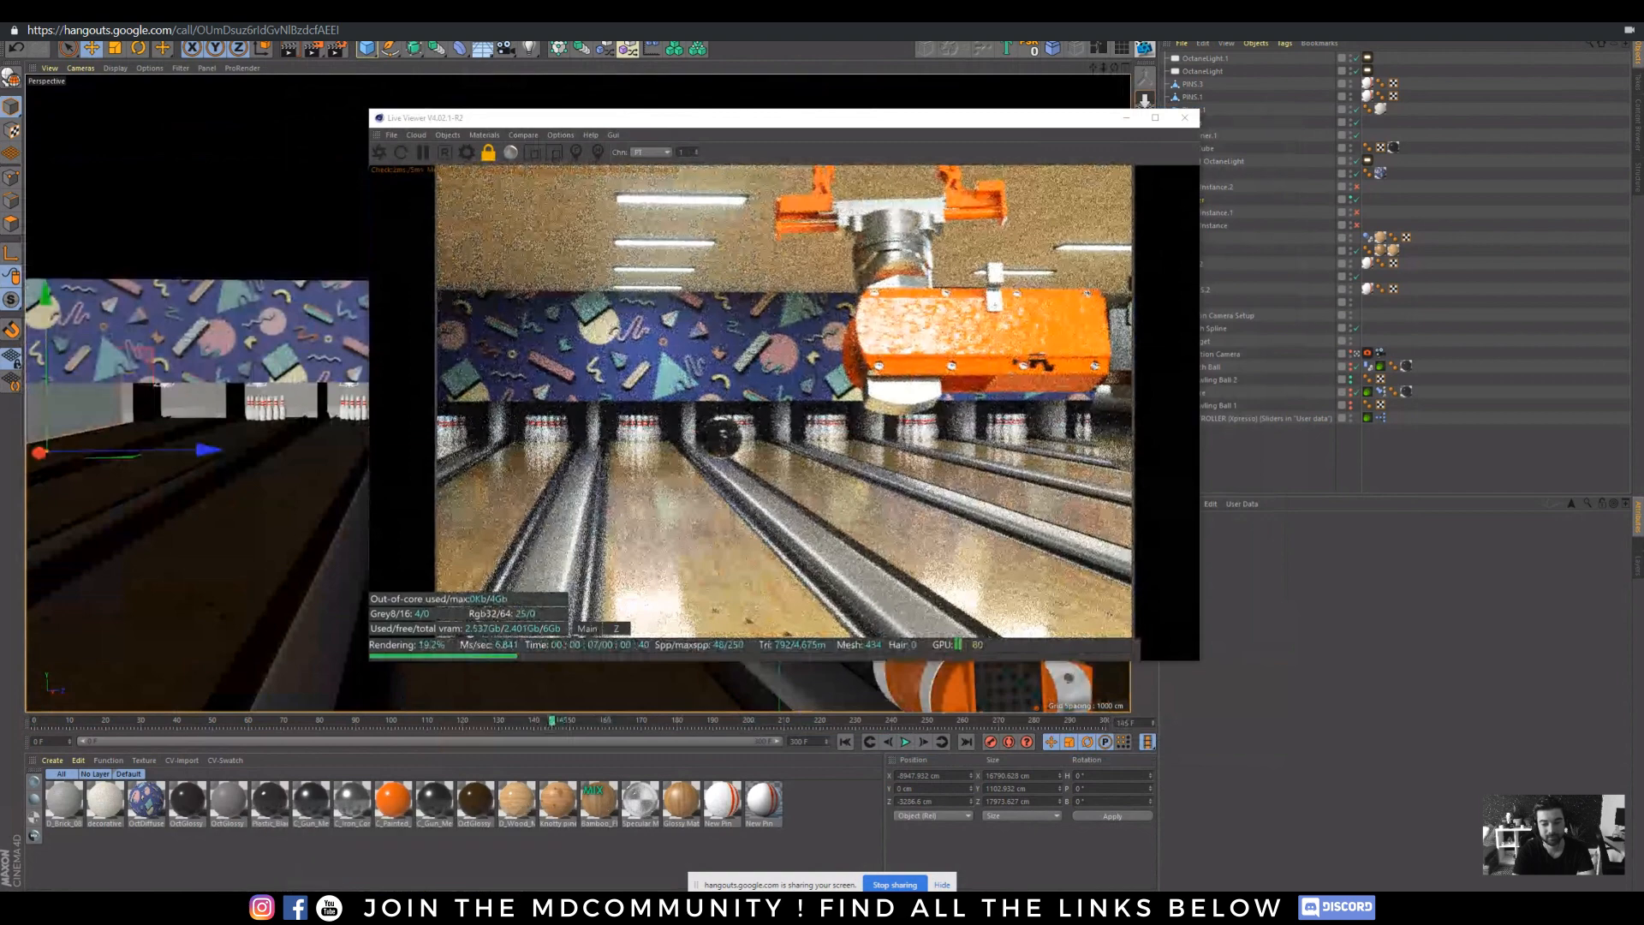
{"action": "mouse_move", "coordinate": [334, 909]}
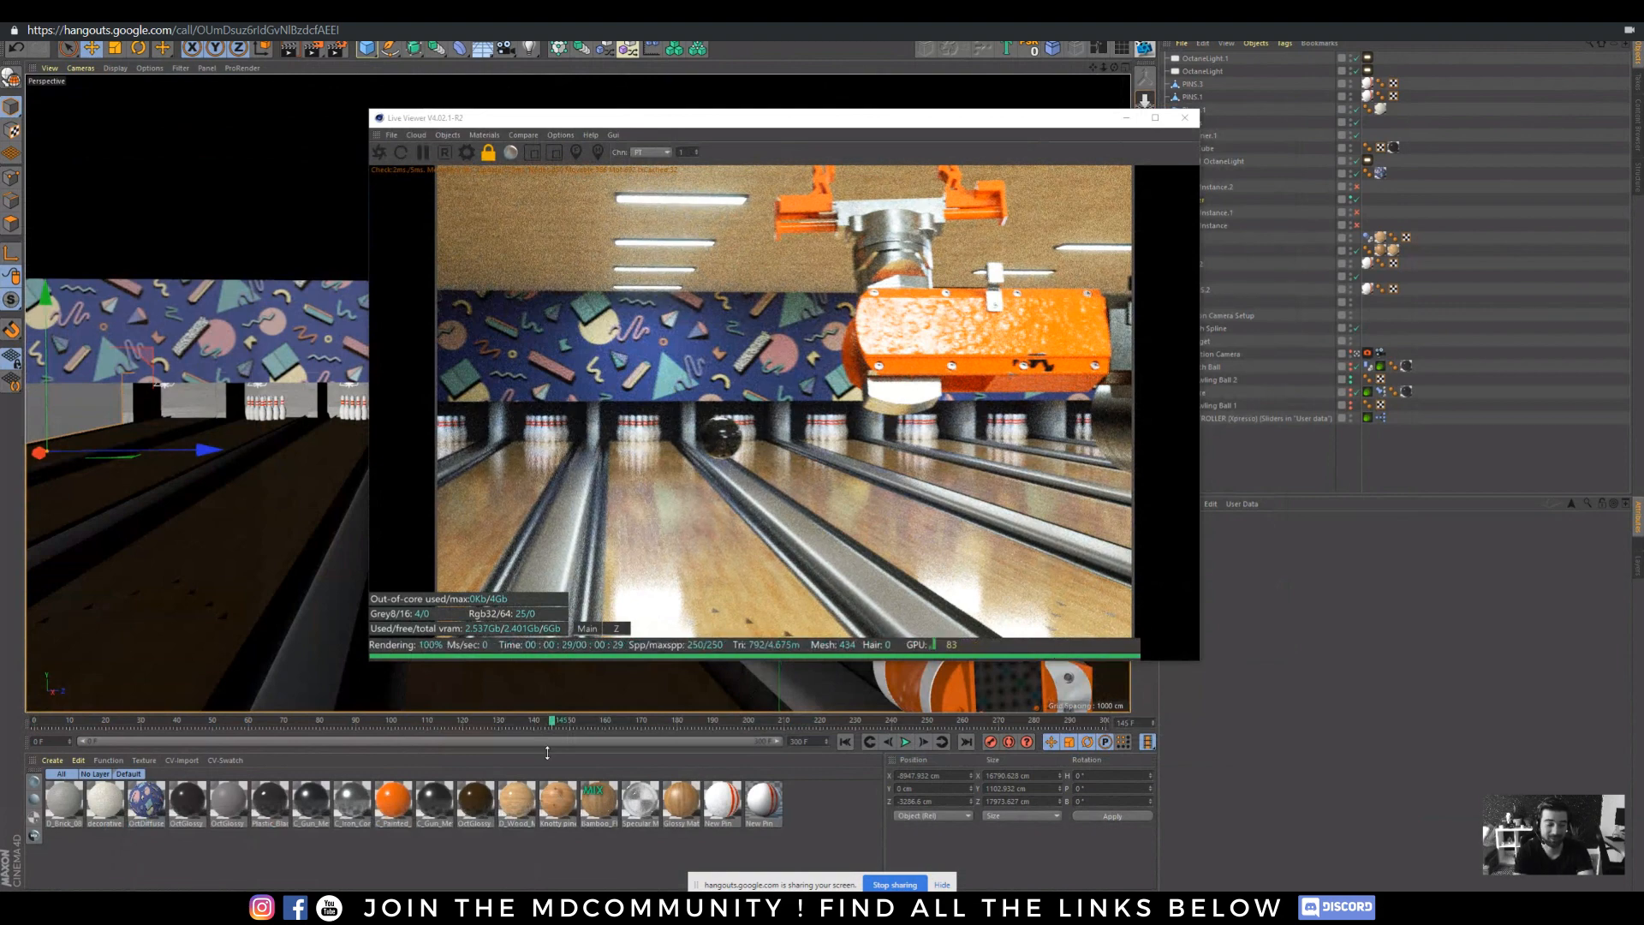
- Check the live render of the ball release at about frames 129 and 122, then advance two frames
{"action": "left_click", "coordinate": [493, 723]}
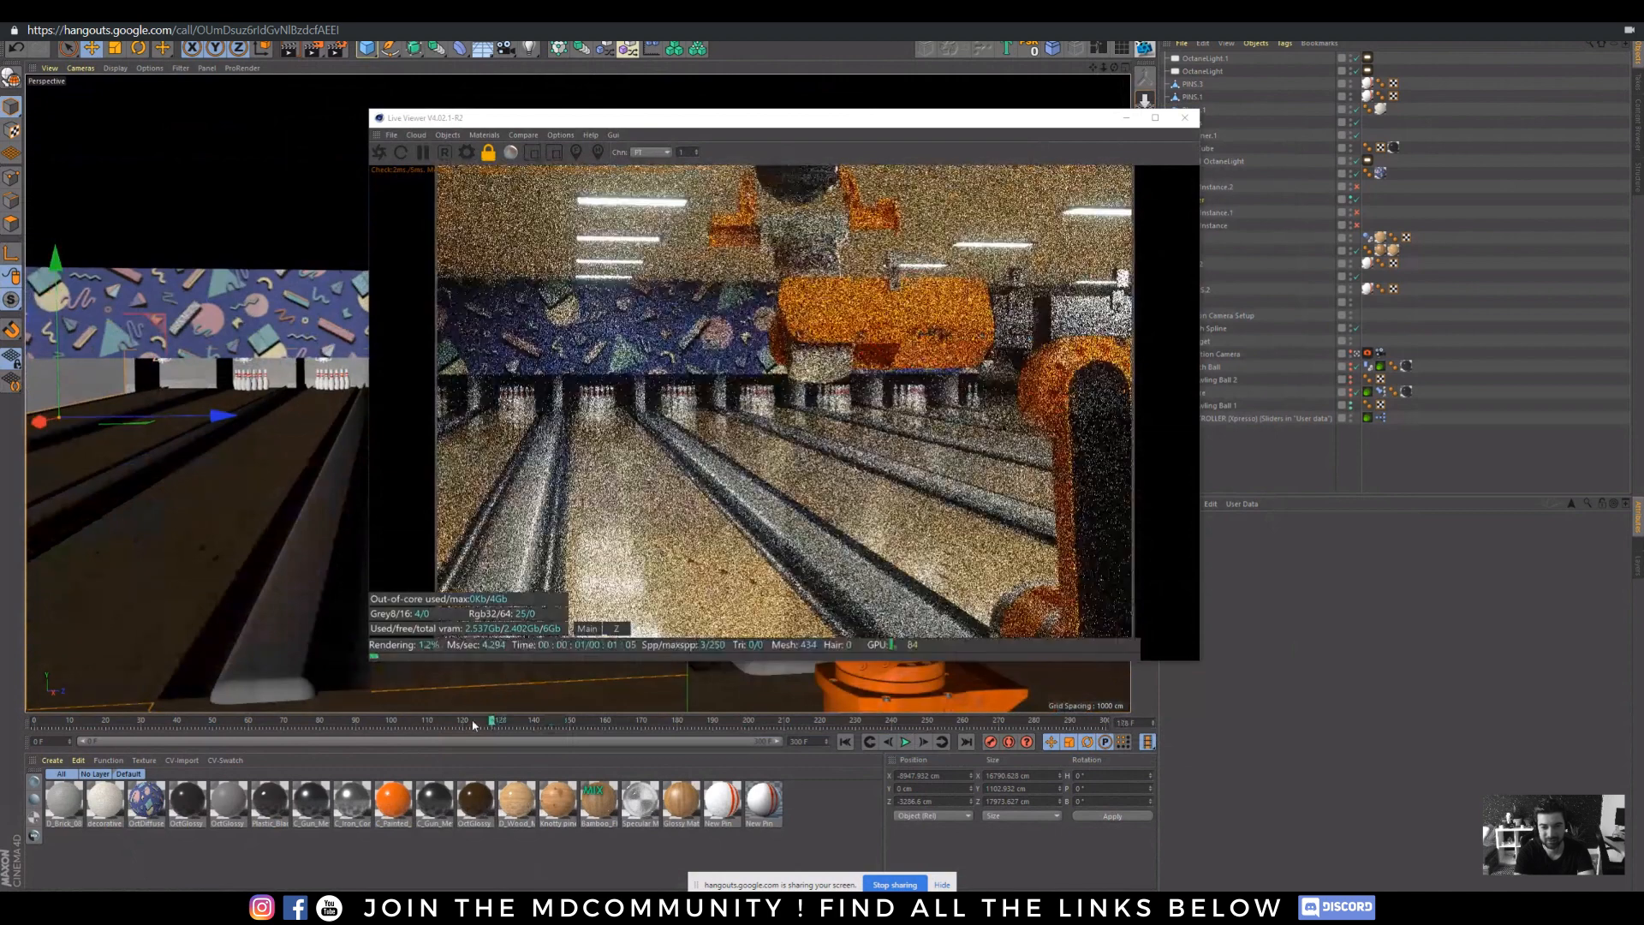
{"action": "left_click", "coordinate": [468, 724]}
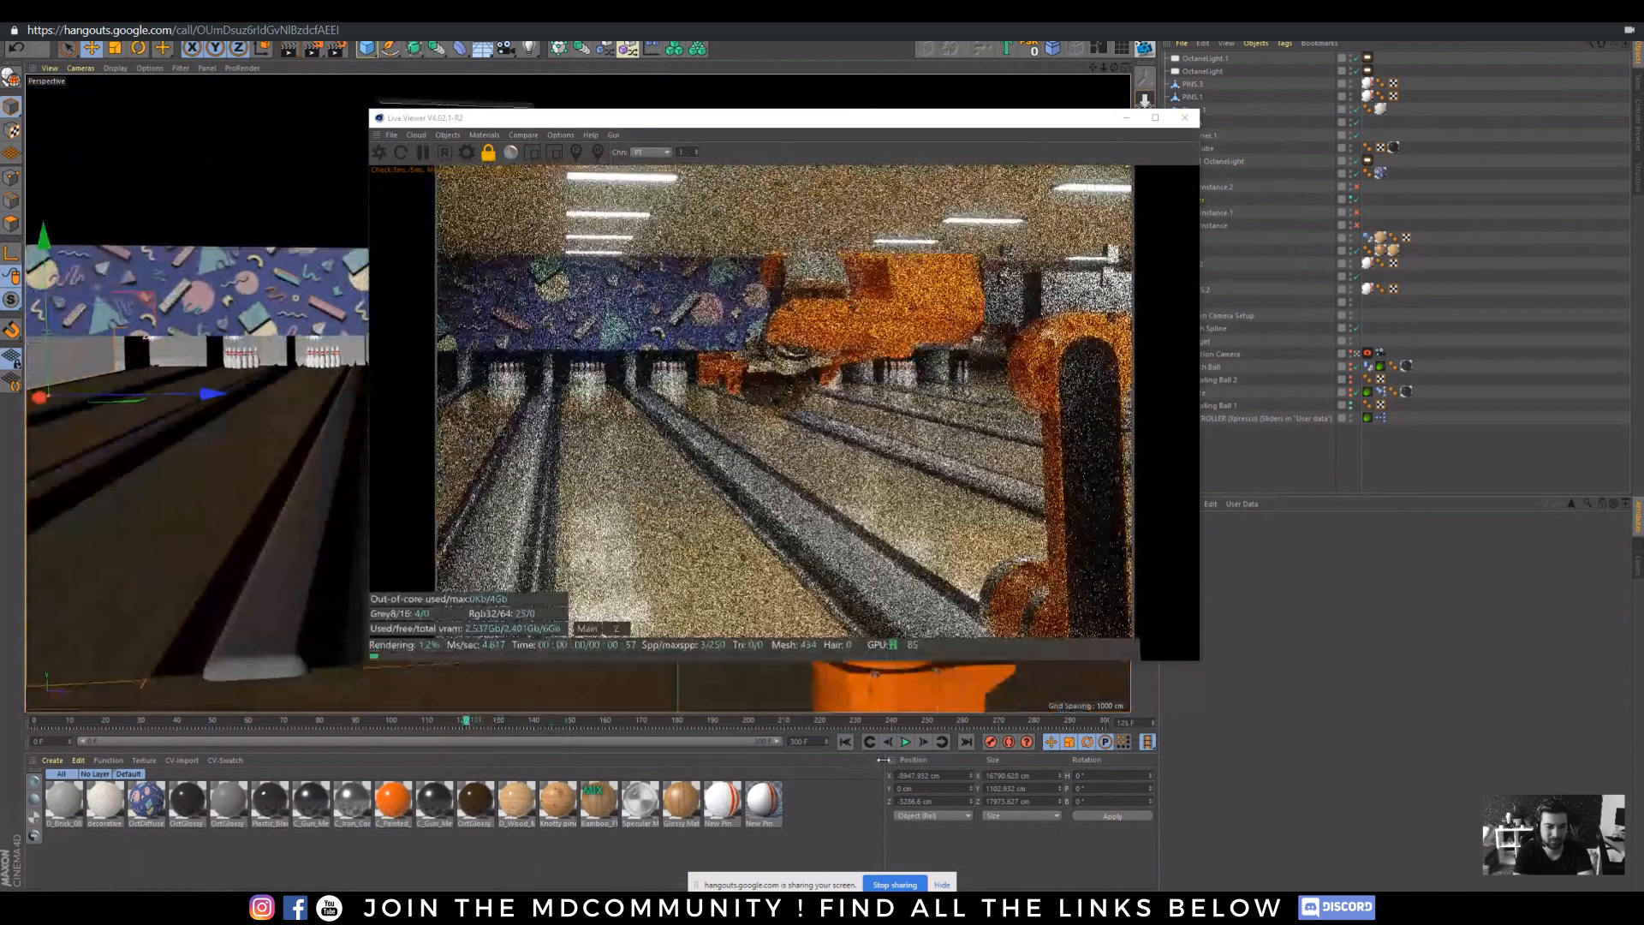
{"action": "left_click", "coordinate": [923, 742]}
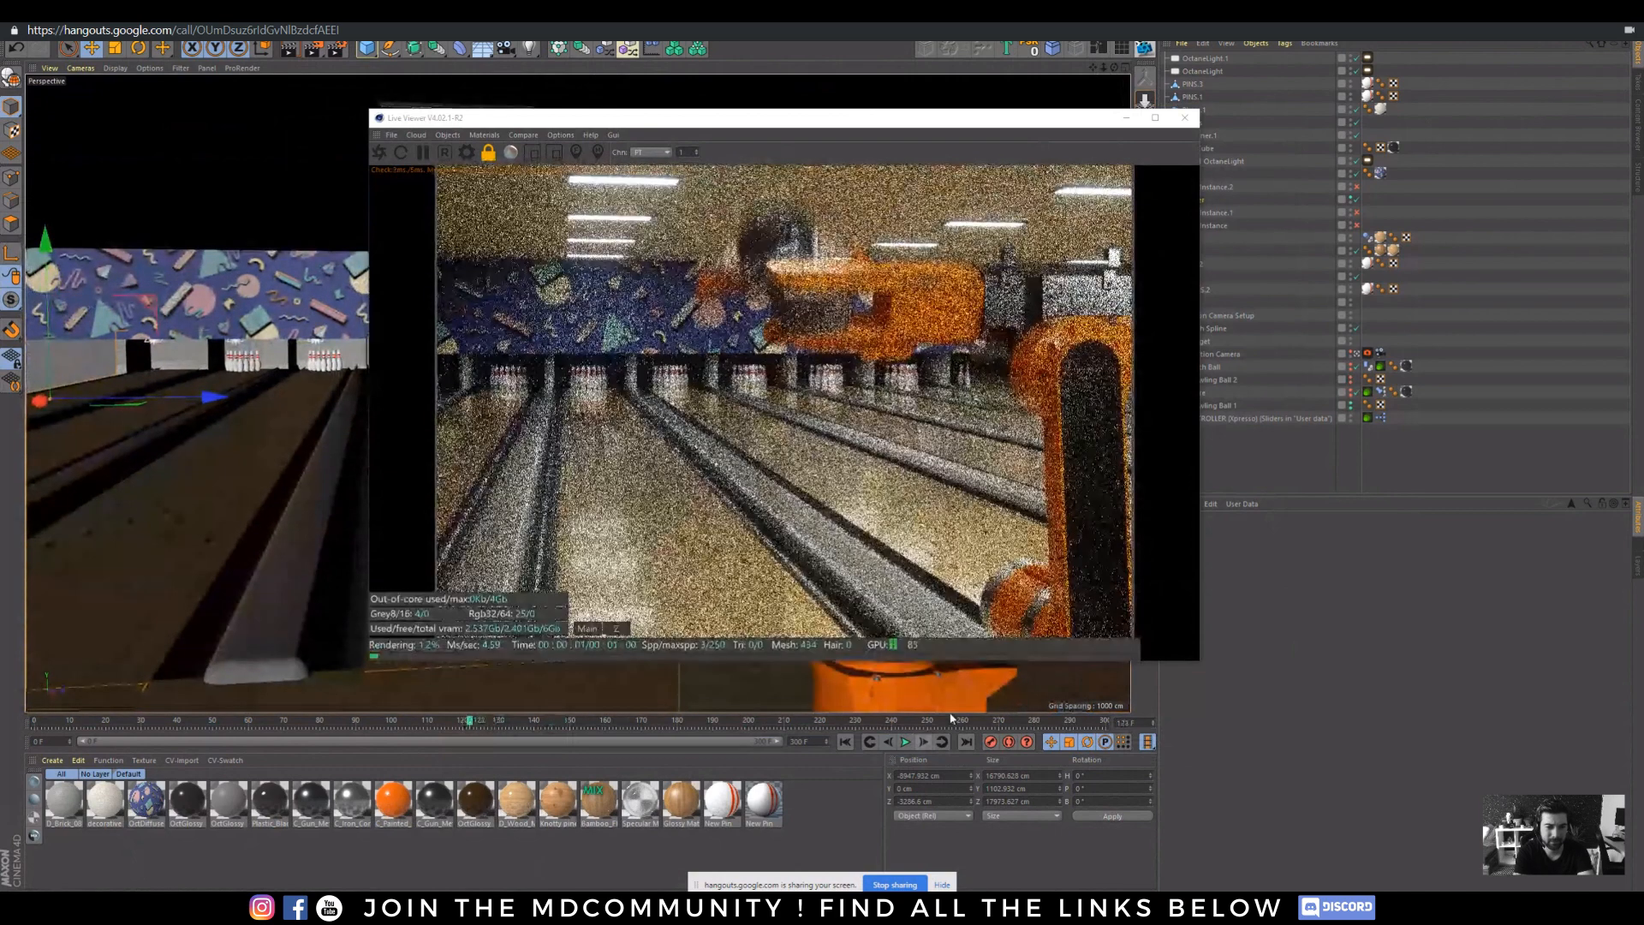
{"action": "left_click", "coordinate": [926, 742]}
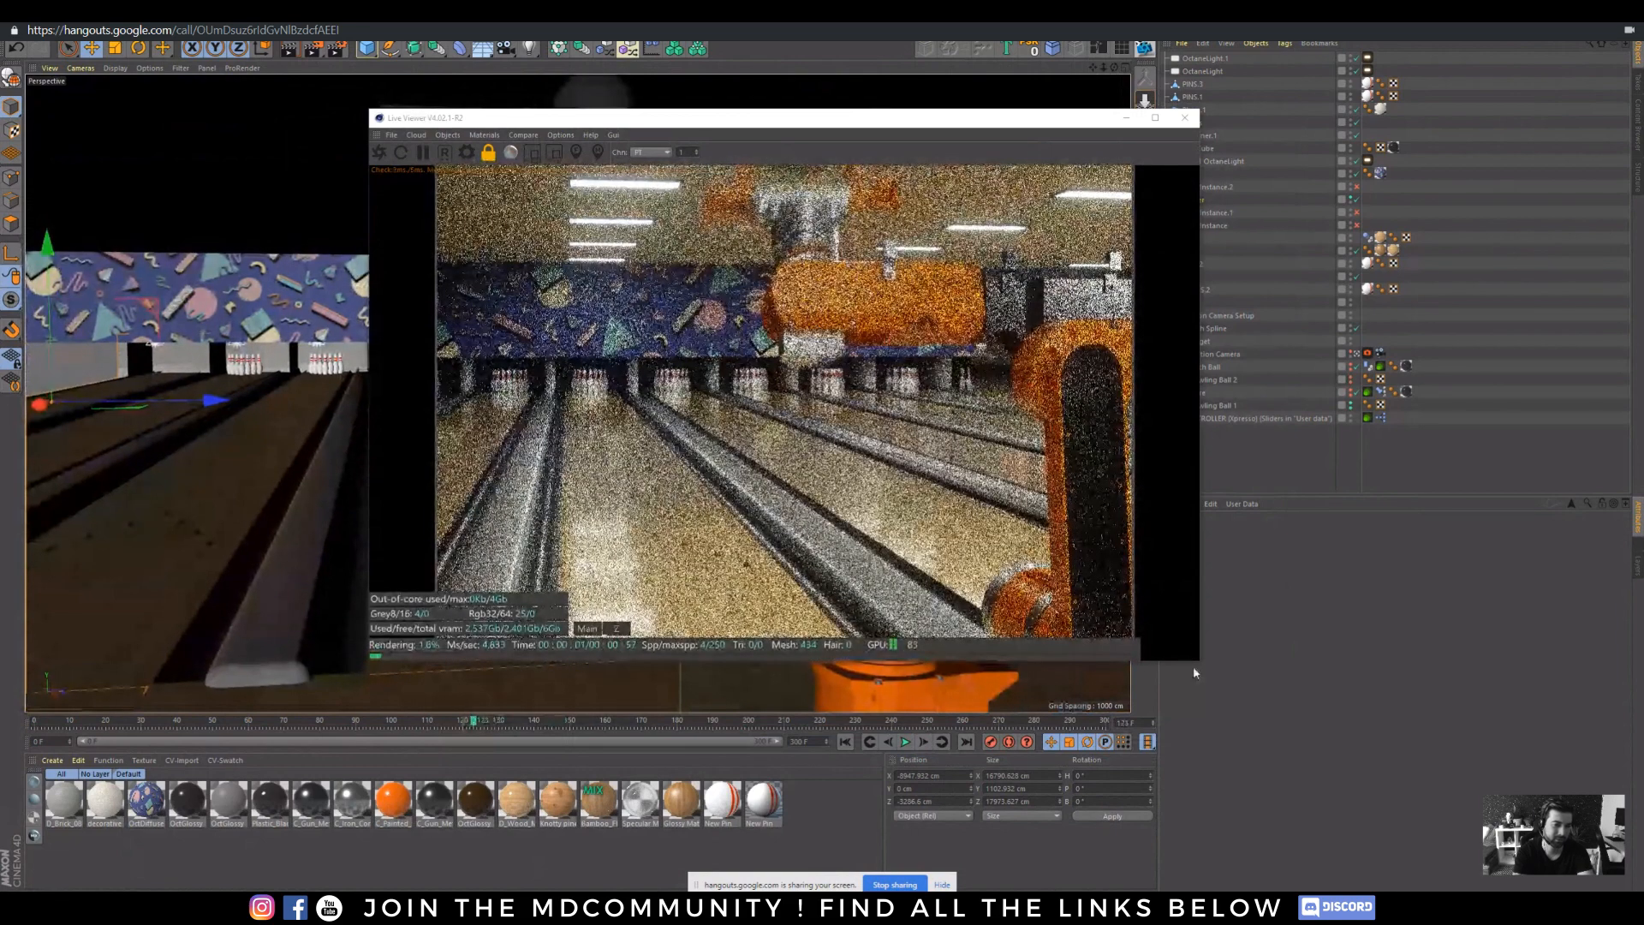
- Make the Live Viewer window taller and move it clear of the object list
{"action": "left_click_drag", "start_coordinate": [1194, 666], "coordinate": [1177, 807]}
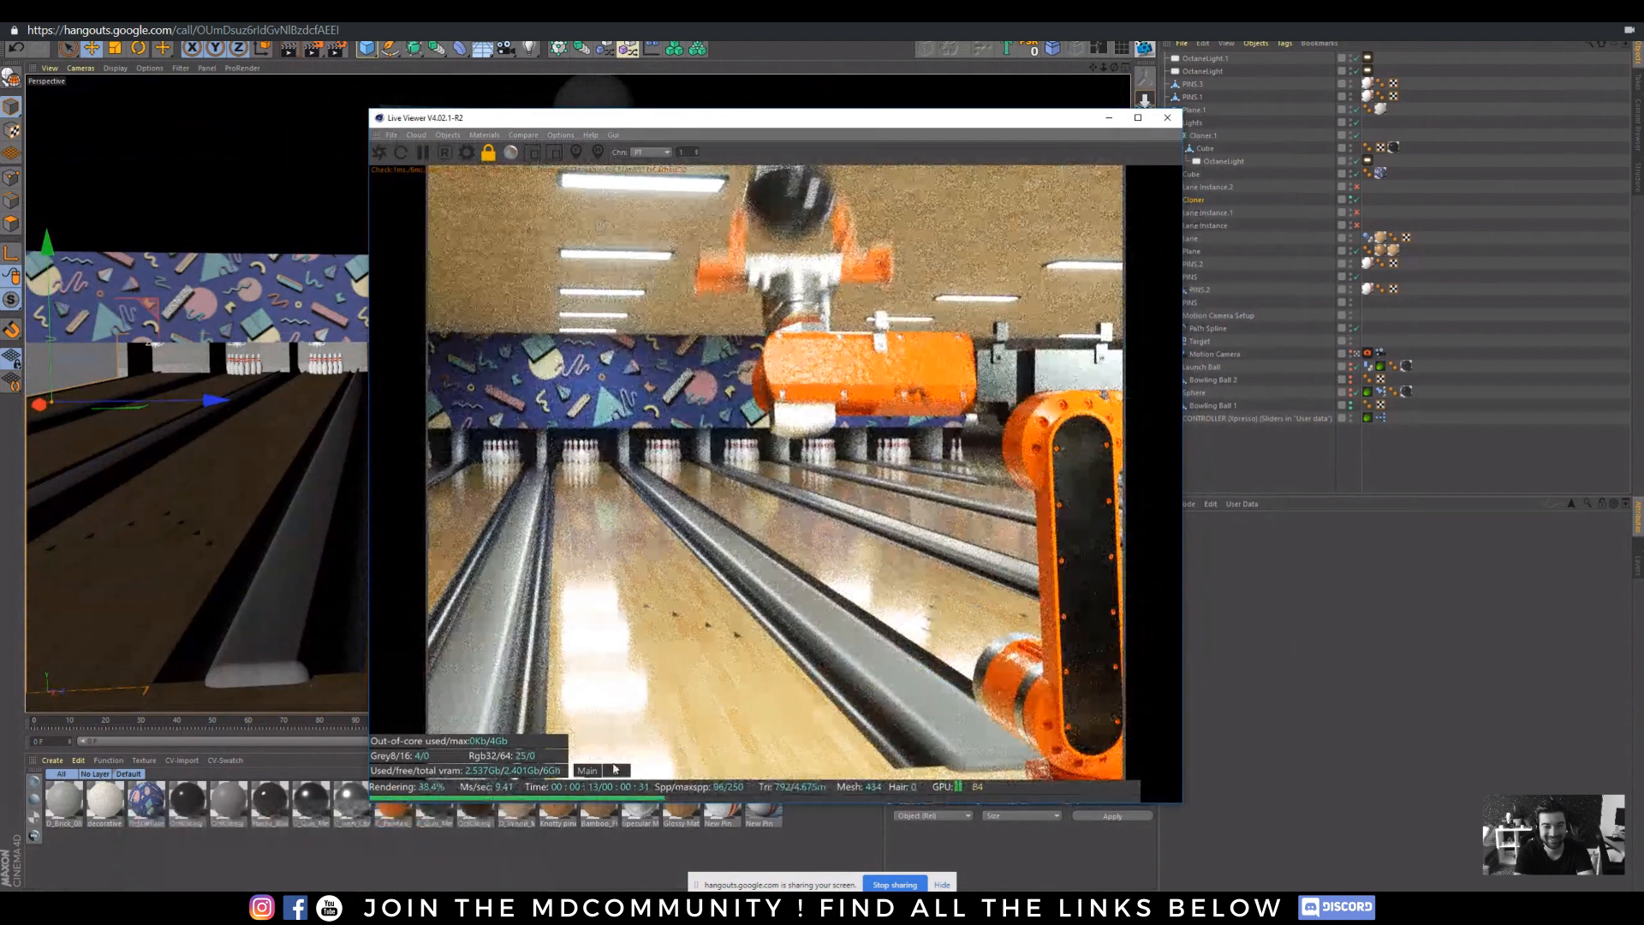
{"action": "left_click_drag", "start_coordinate": [909, 109], "coordinate": [845, 67]}
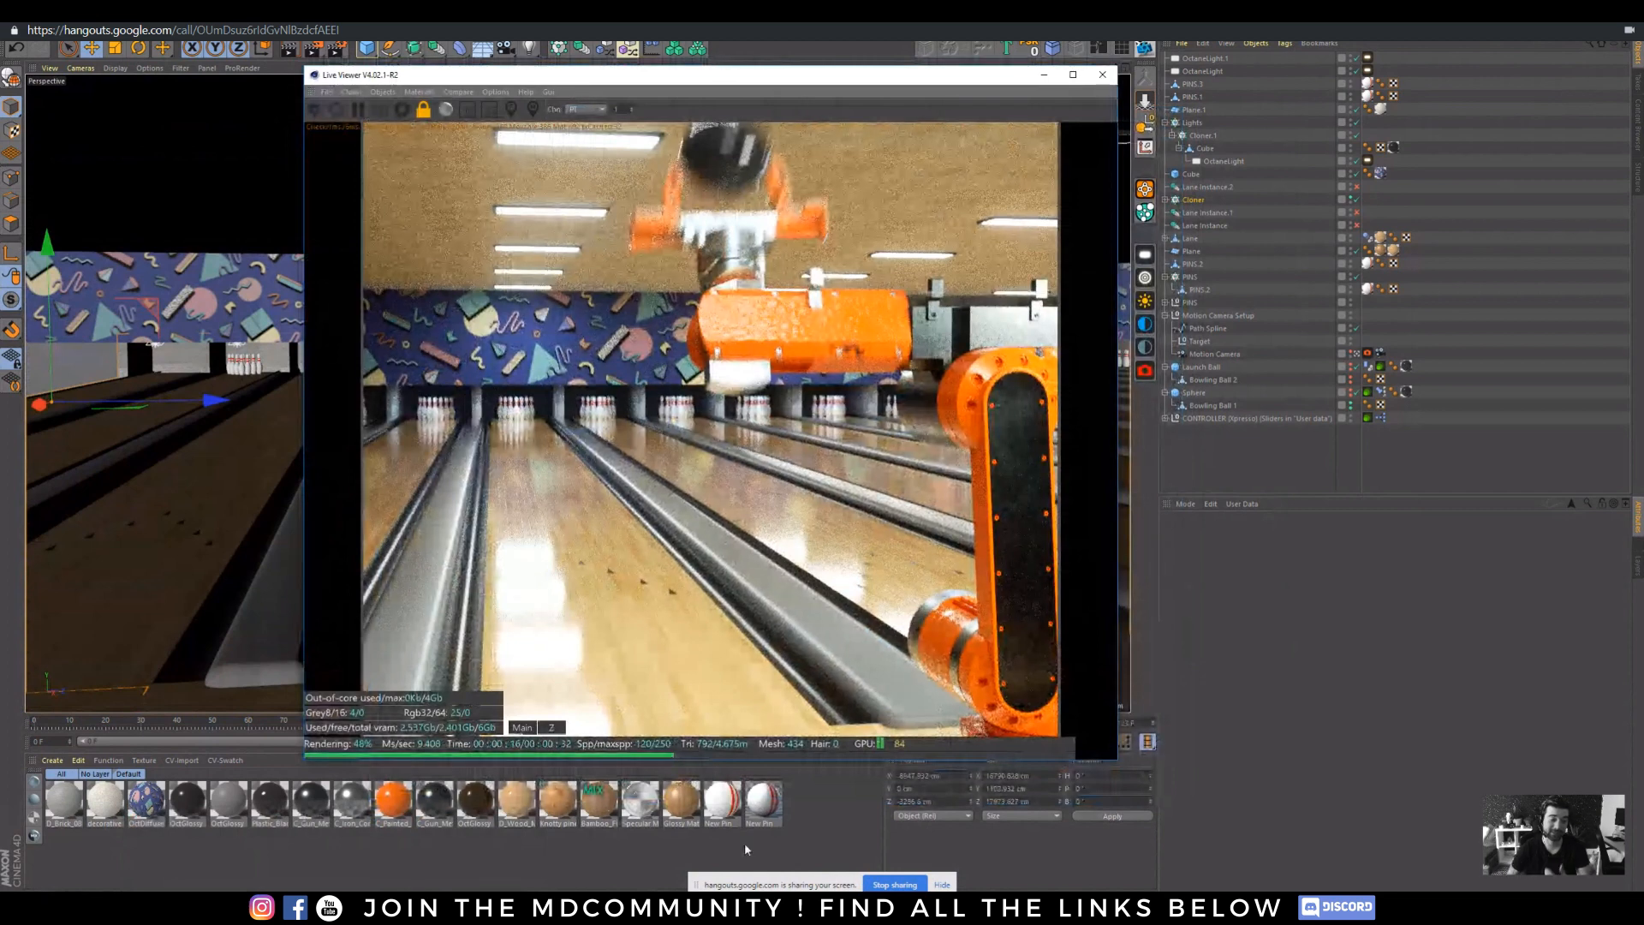
{"action": "left_click_drag", "start_coordinate": [836, 78], "coordinate": [726, 66]}
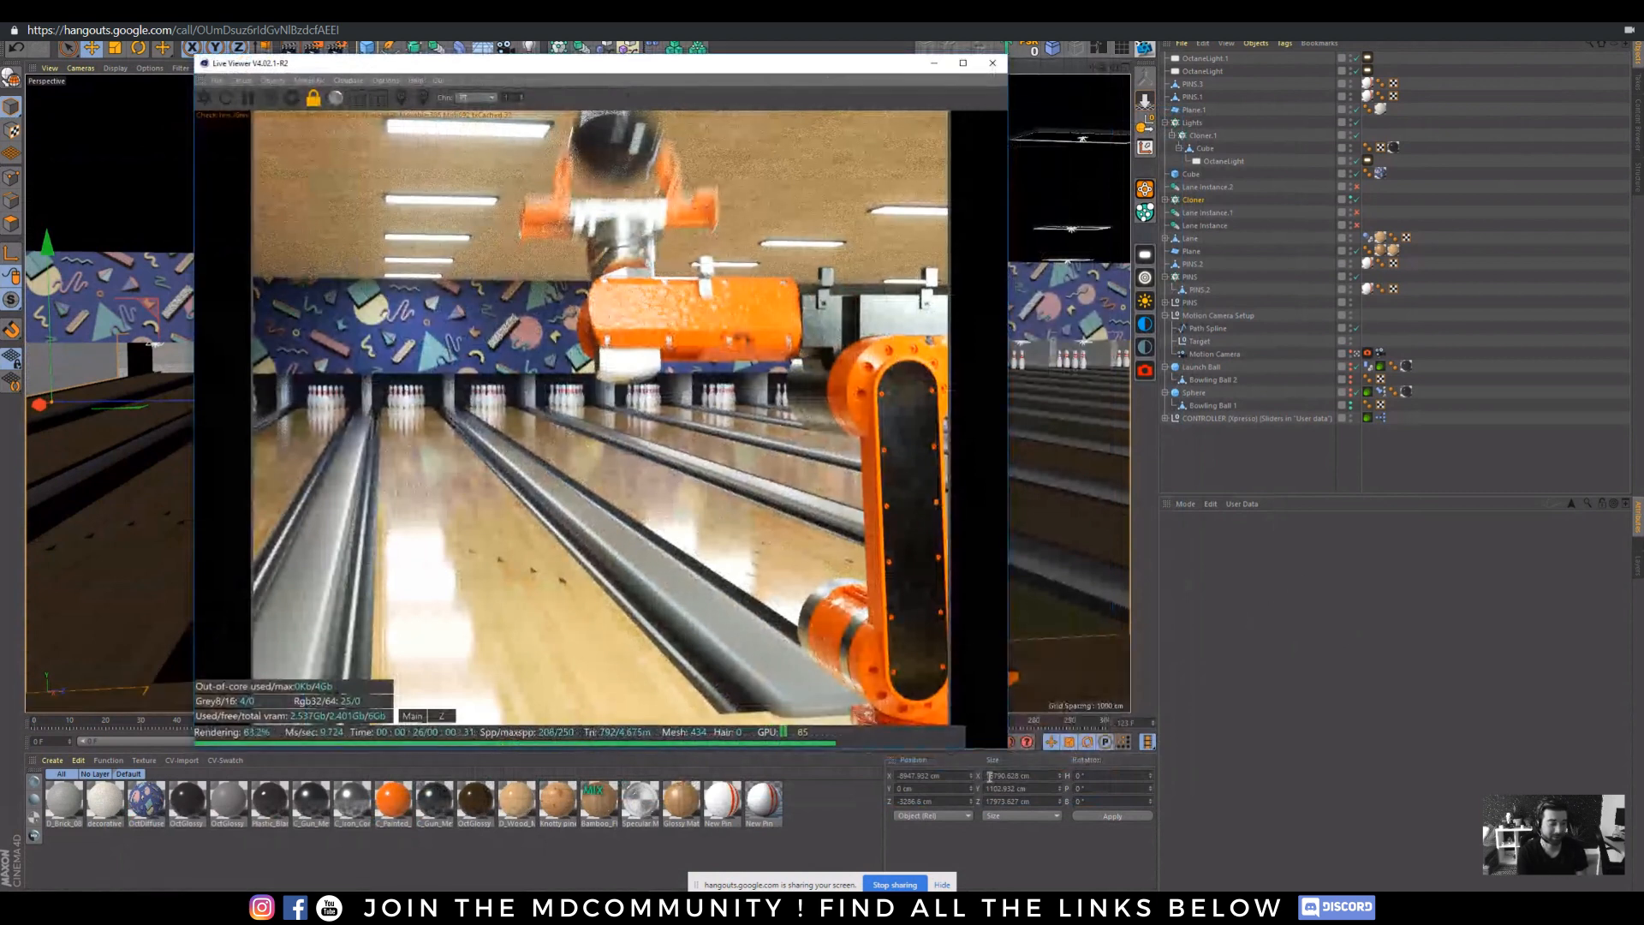
{"action": "left_click_drag", "start_coordinate": [789, 69], "coordinate": [710, 66]}
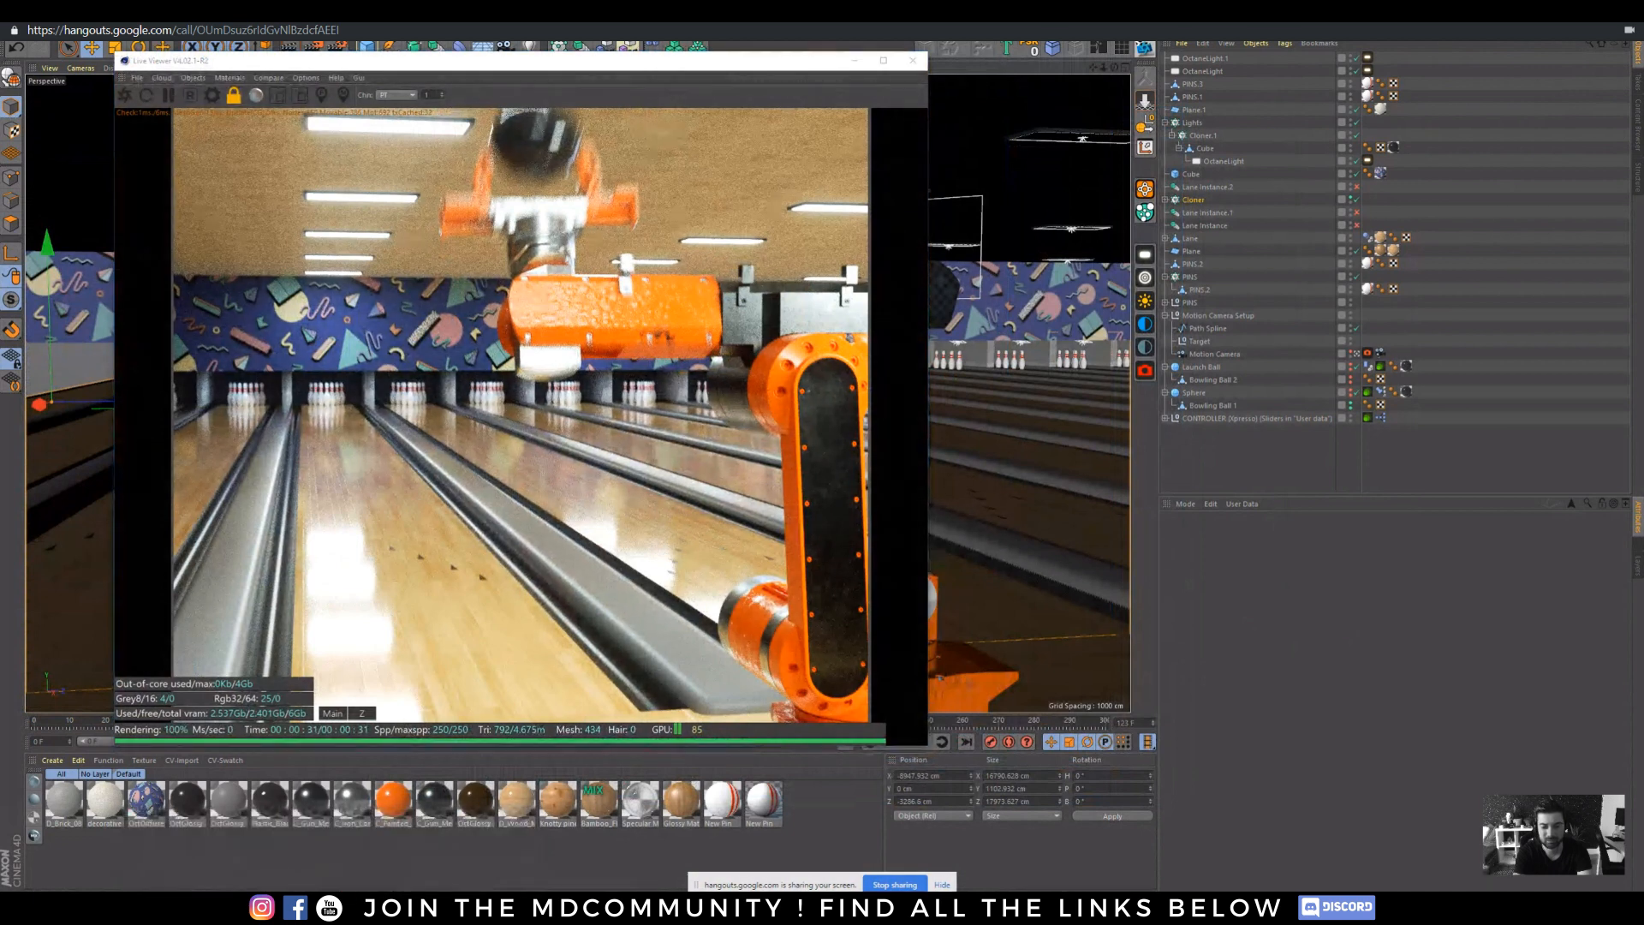
- Switch to the Hangouts video call and open its additional options to reach the screen-sharing control
{"action": "mouse_move", "coordinate": [332, 906]}
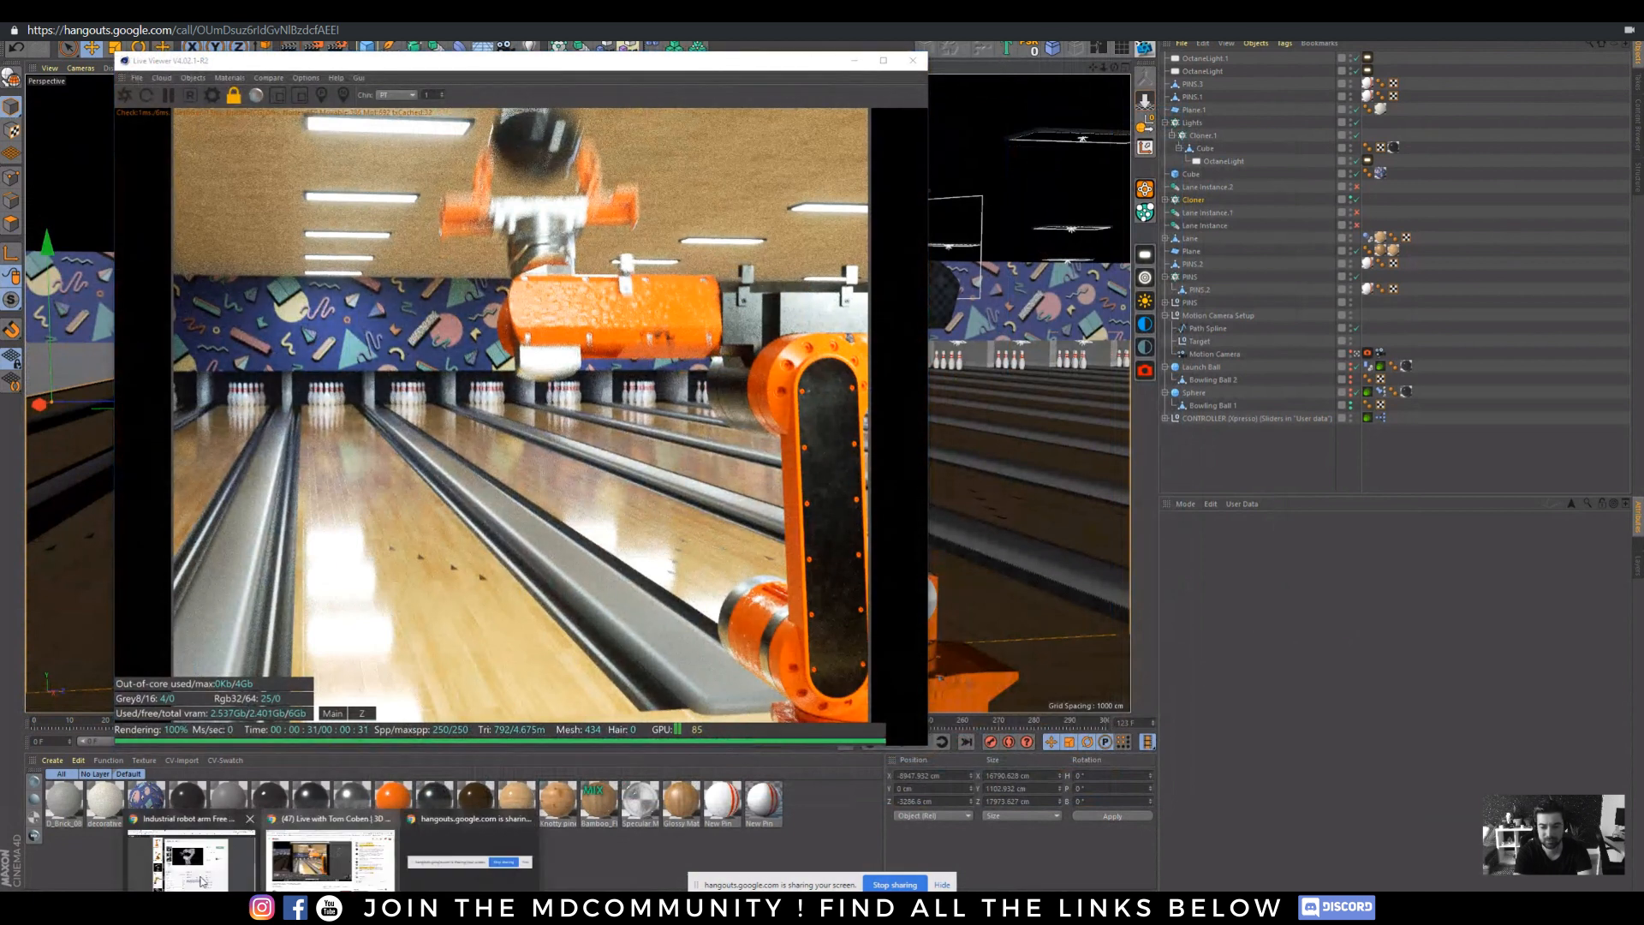
{"action": "left_click", "coordinate": [288, 865]}
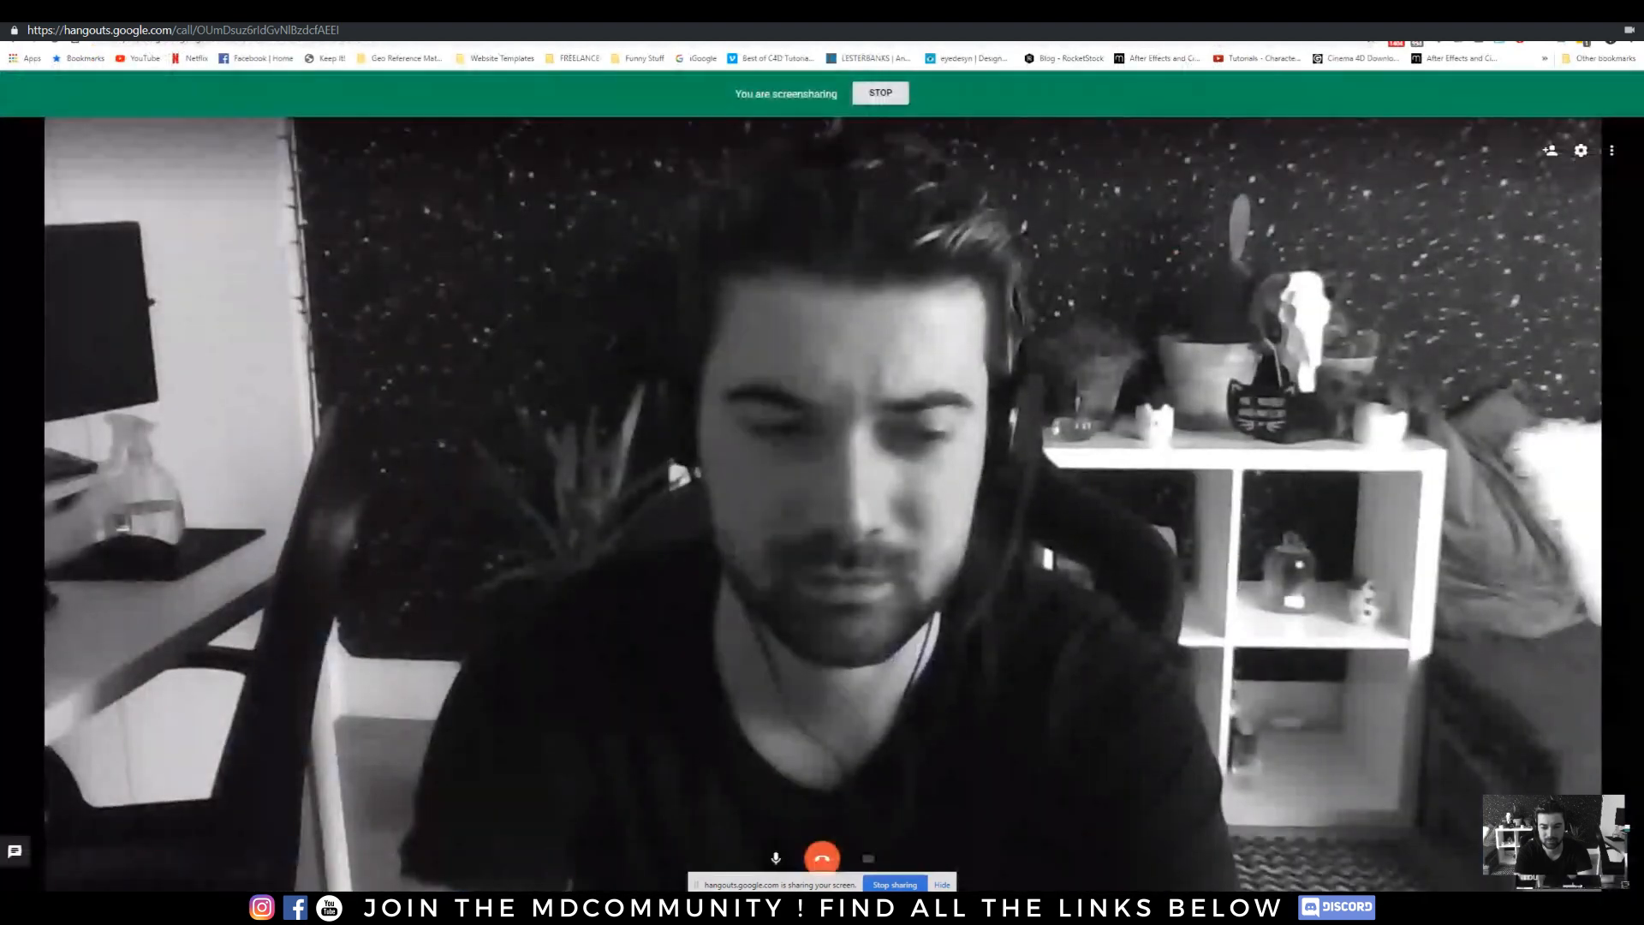
{"action": "left_click", "coordinate": [1612, 150]}
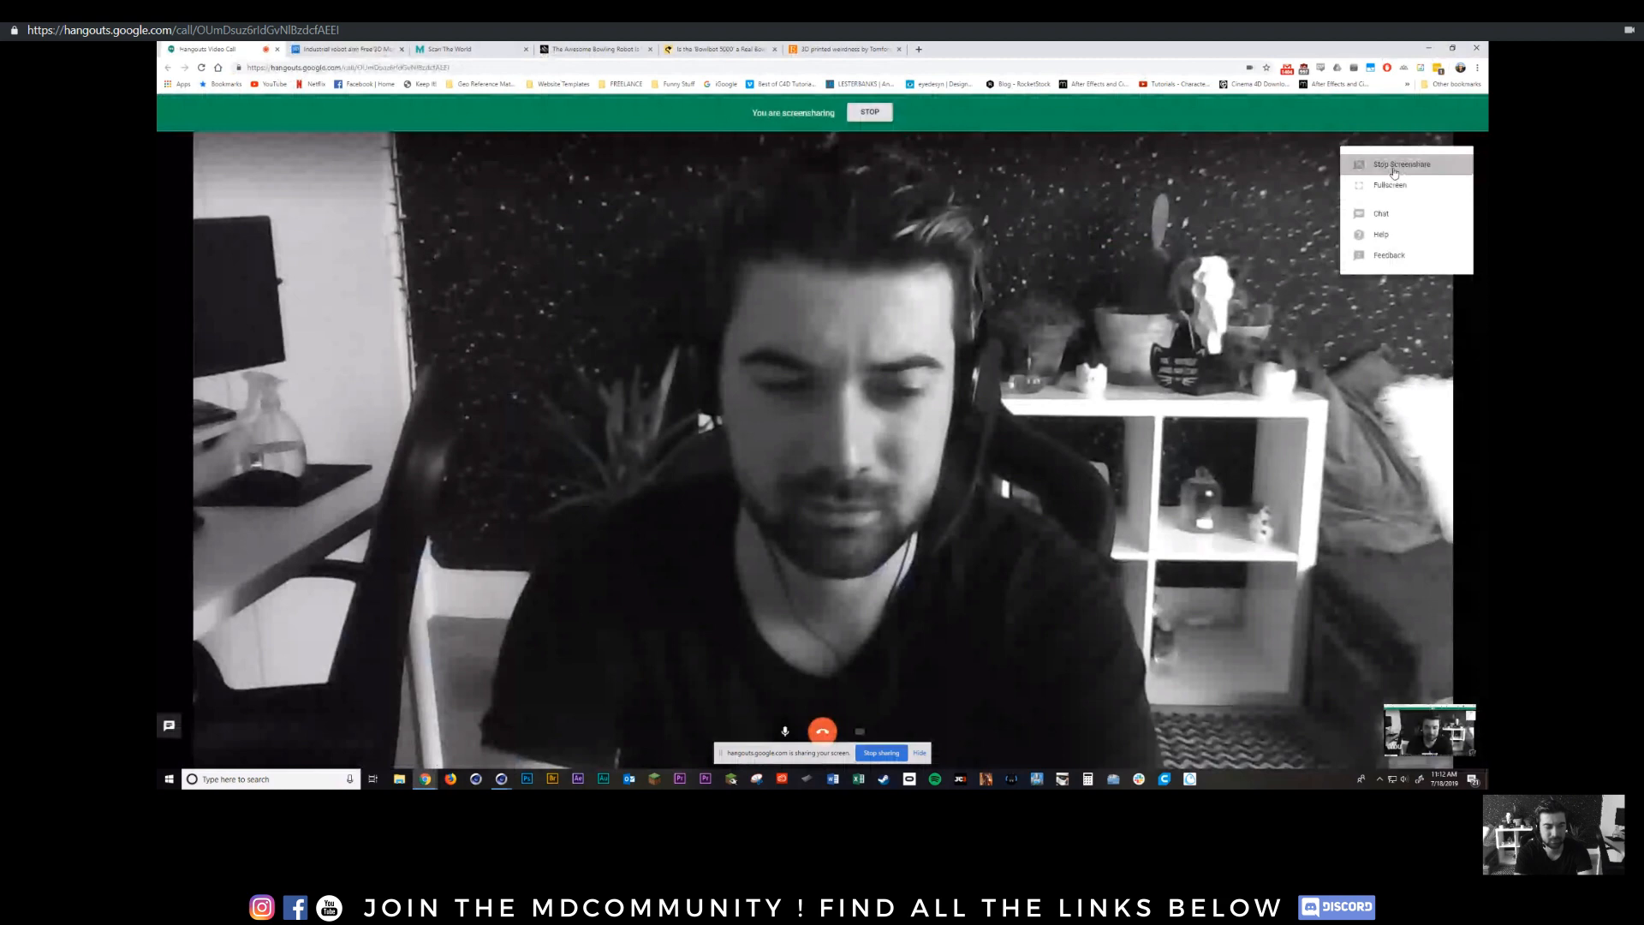
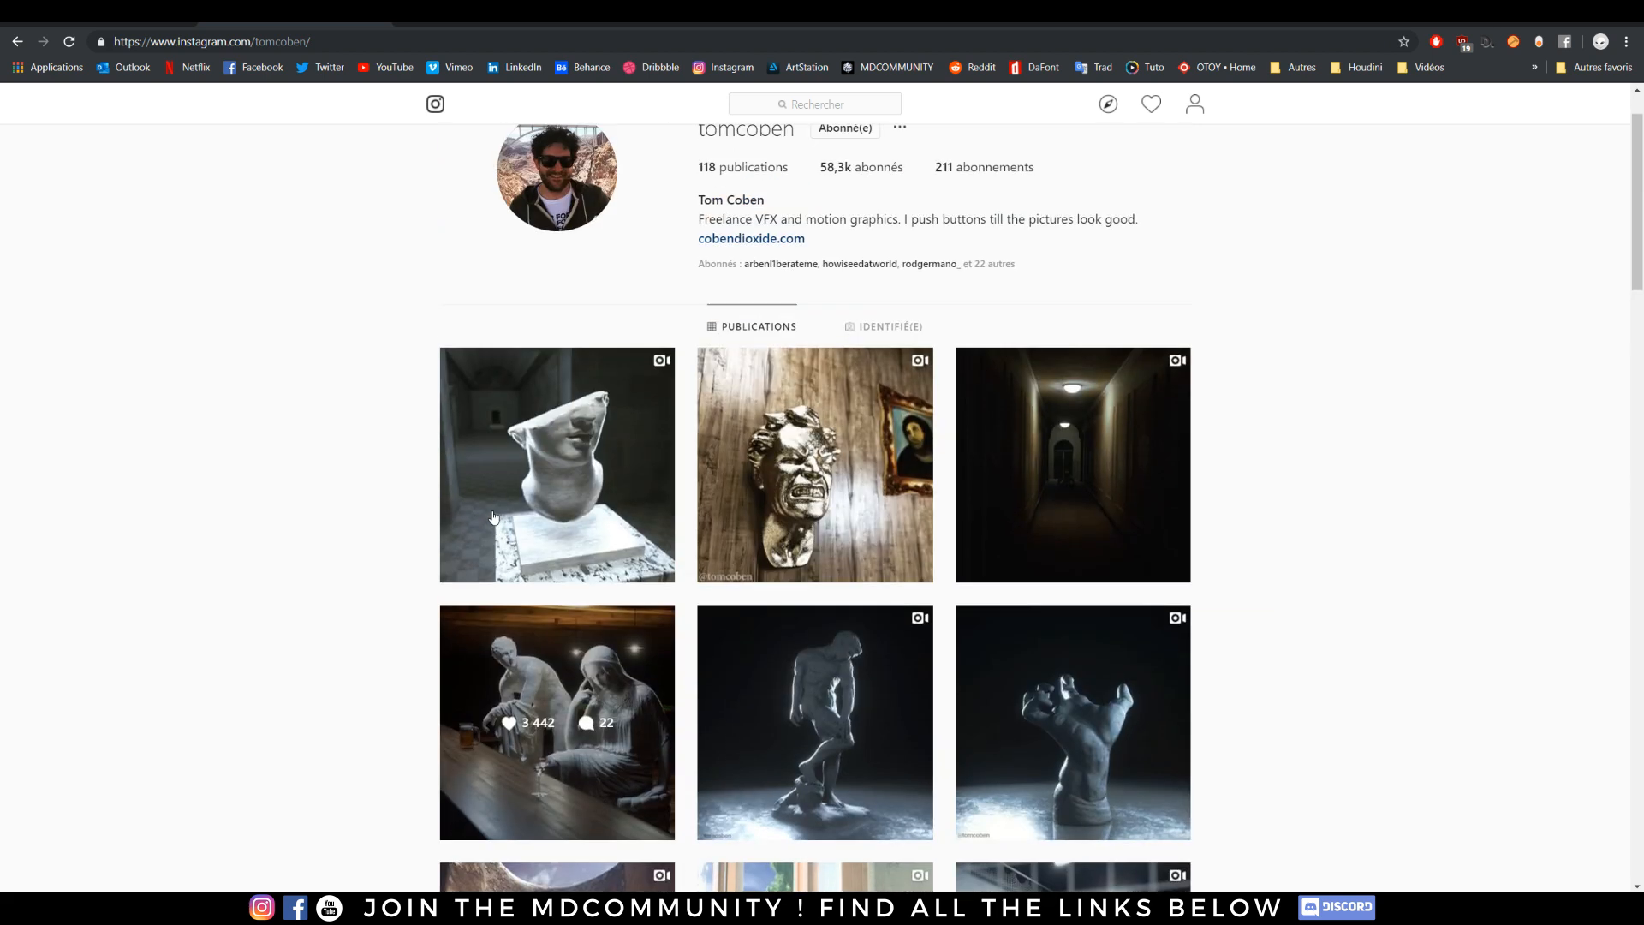
- Open the Half Head Caviar video post on the artist's Instagram profile and view it
{"action": "left_click", "coordinate": [625, 504]}
{"action": "left_click", "coordinate": [697, 507]}
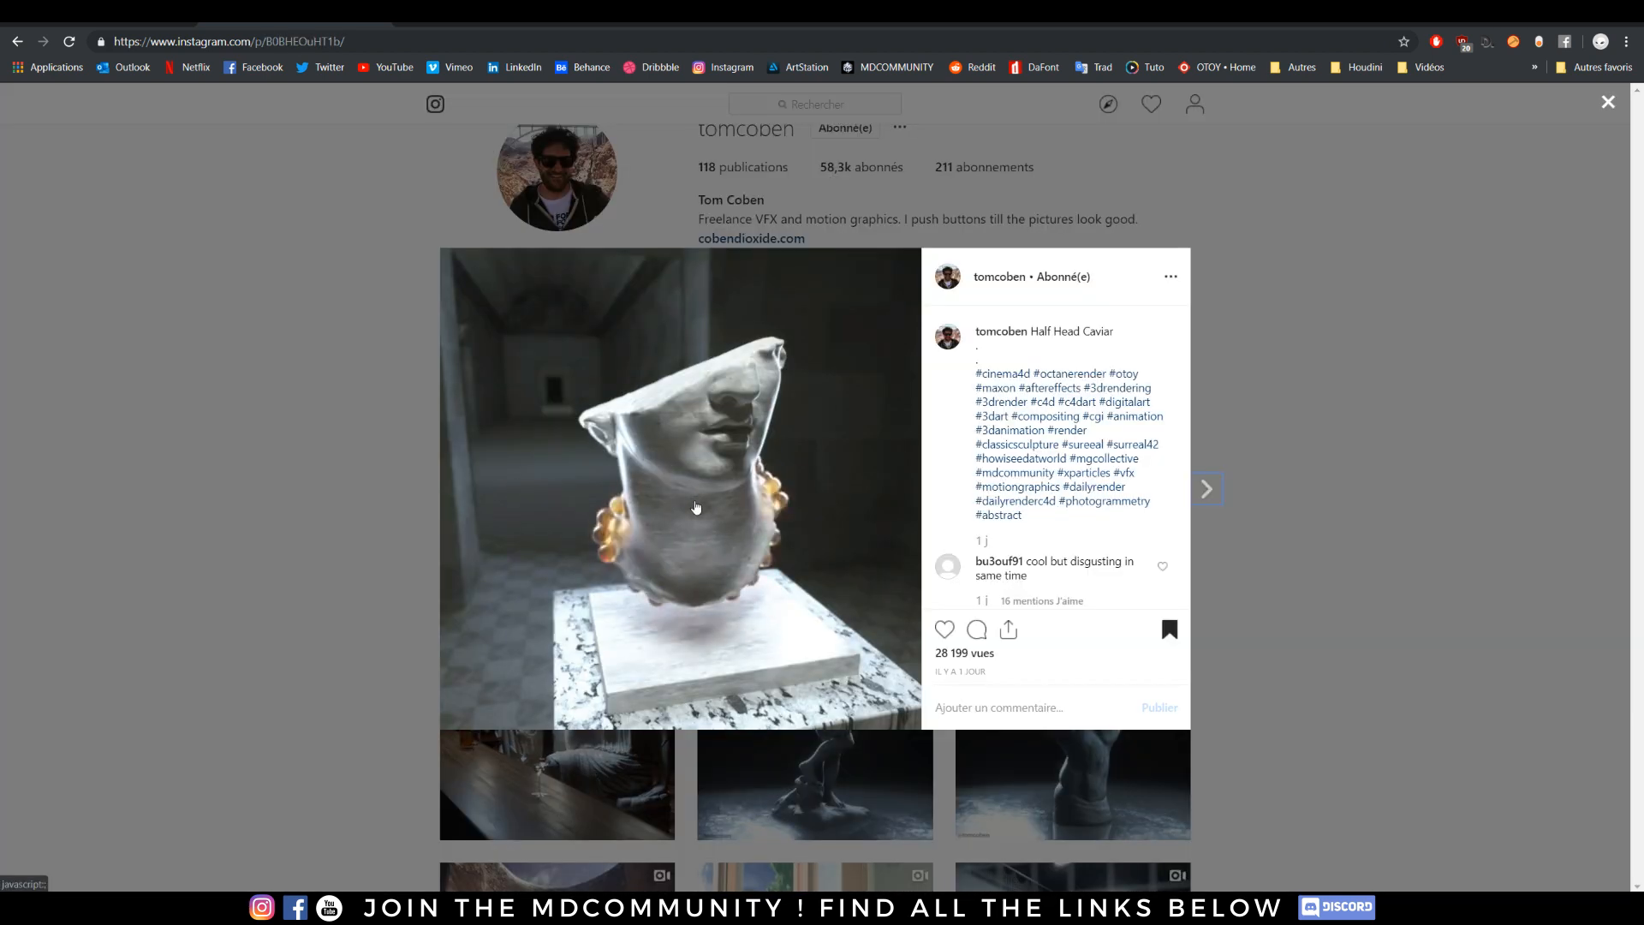
- Close the current post, open the Shade Advection video post on the artist's profile, watch it and return to the post grid
{"action": "left_click", "coordinate": [202, 514]}
{"action": "left_click", "coordinate": [799, 719]}
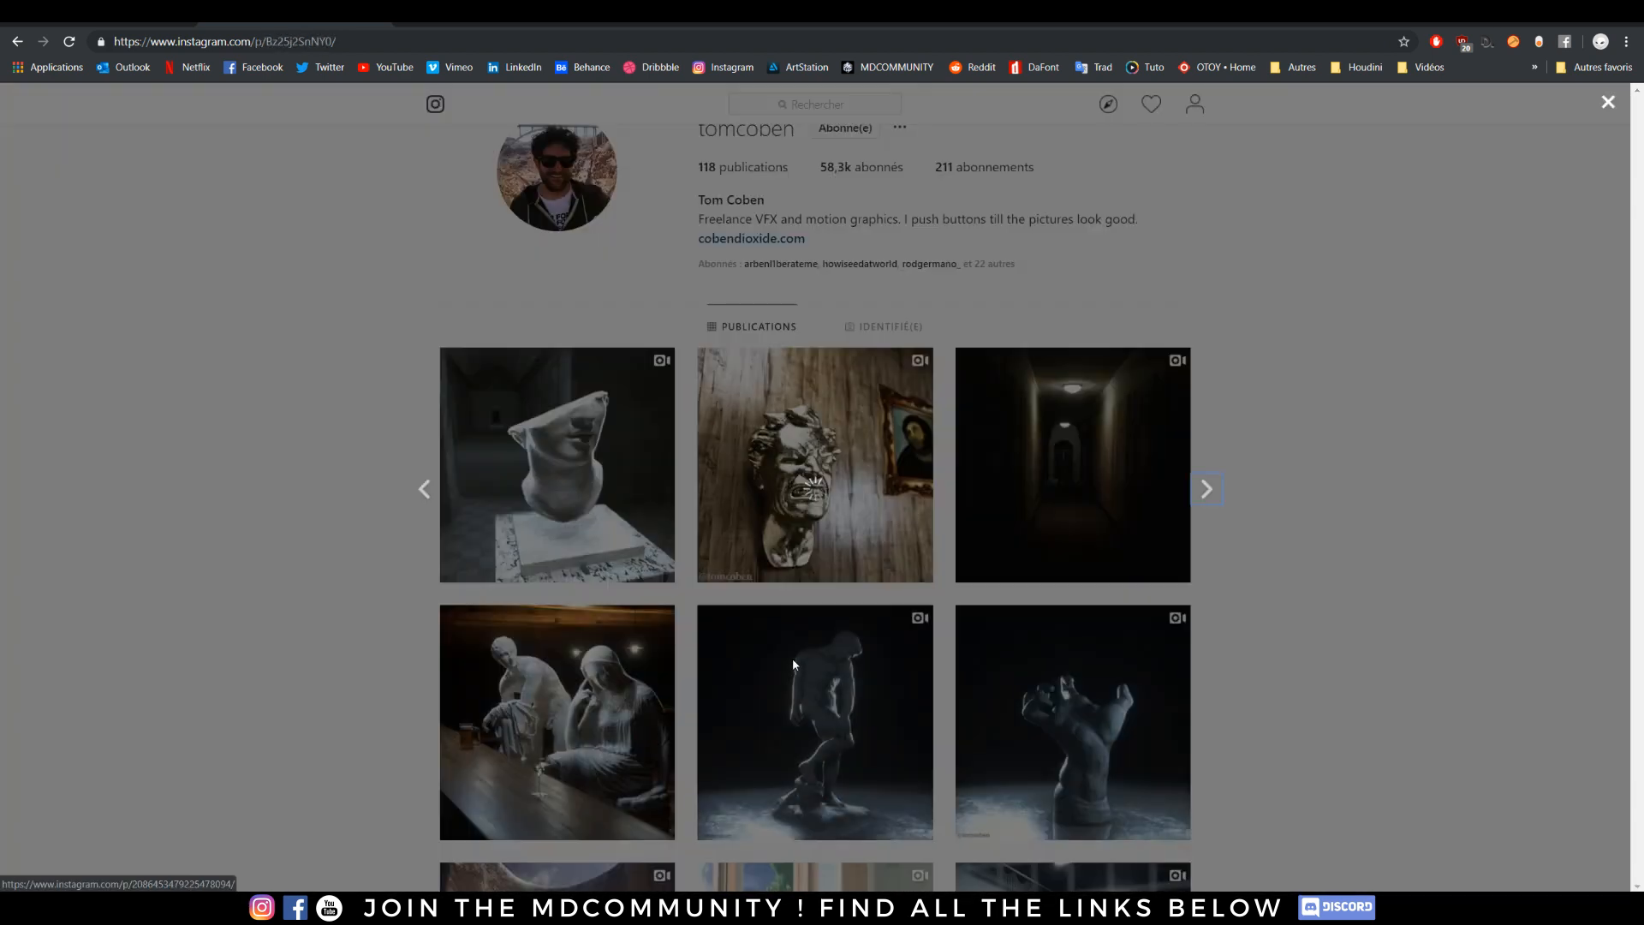
{"action": "left_click", "coordinate": [626, 500]}
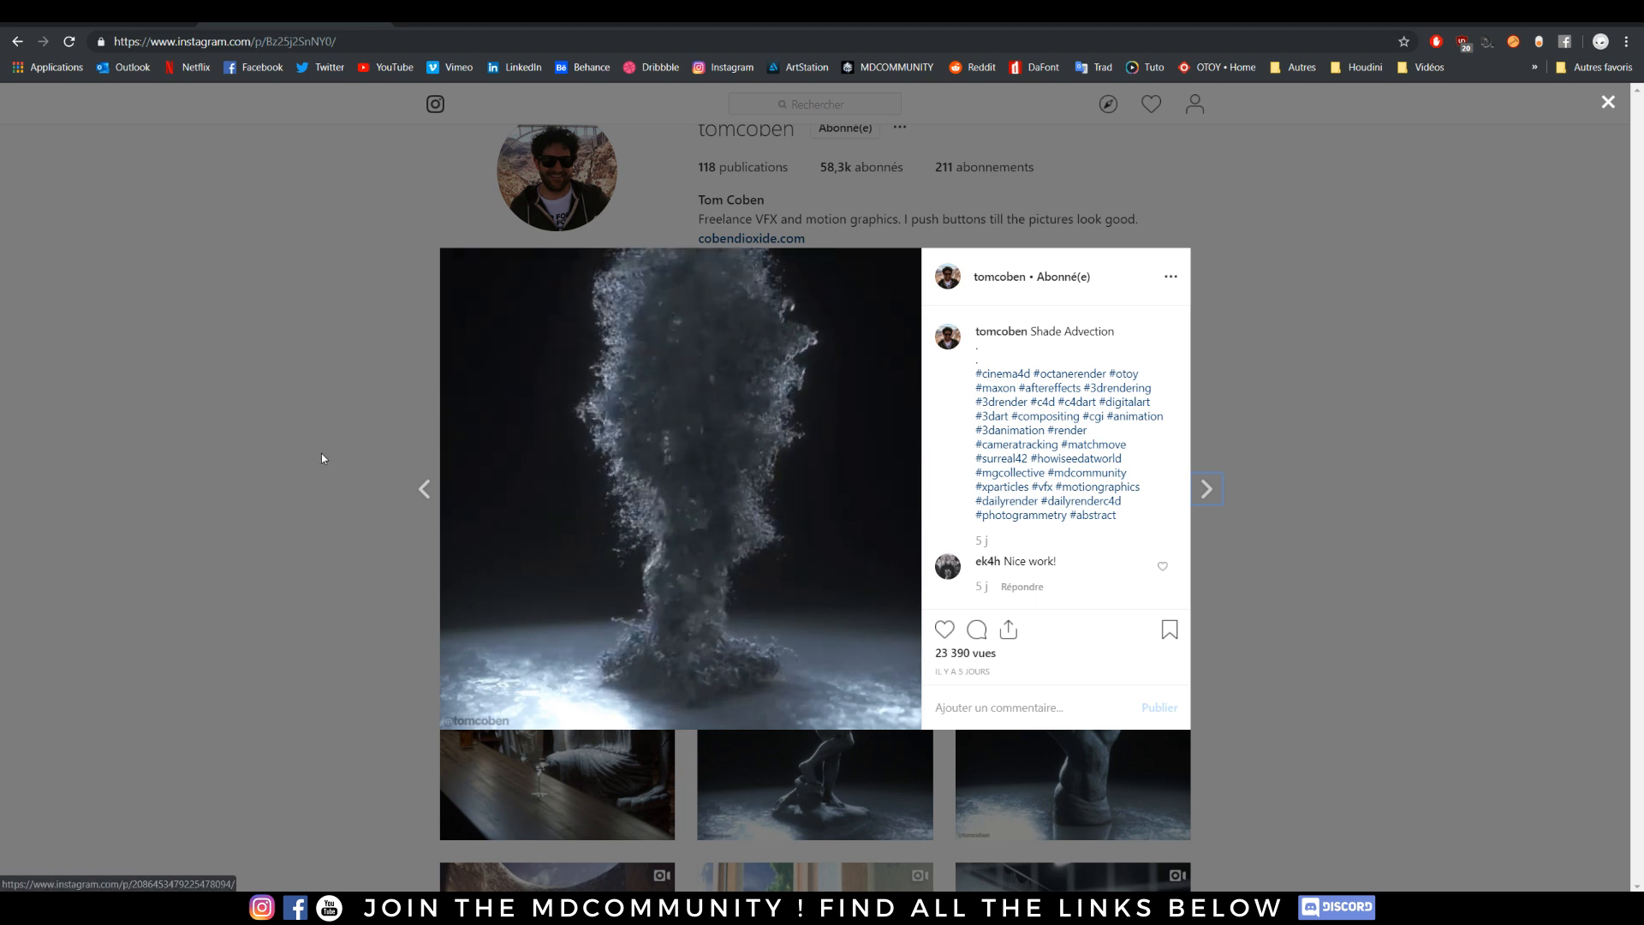
{"action": "left_click", "coordinate": [321, 458]}
{"action": "scroll", "coordinate": [890, 625], "scroll_direction": "down", "scroll_amount": 2}
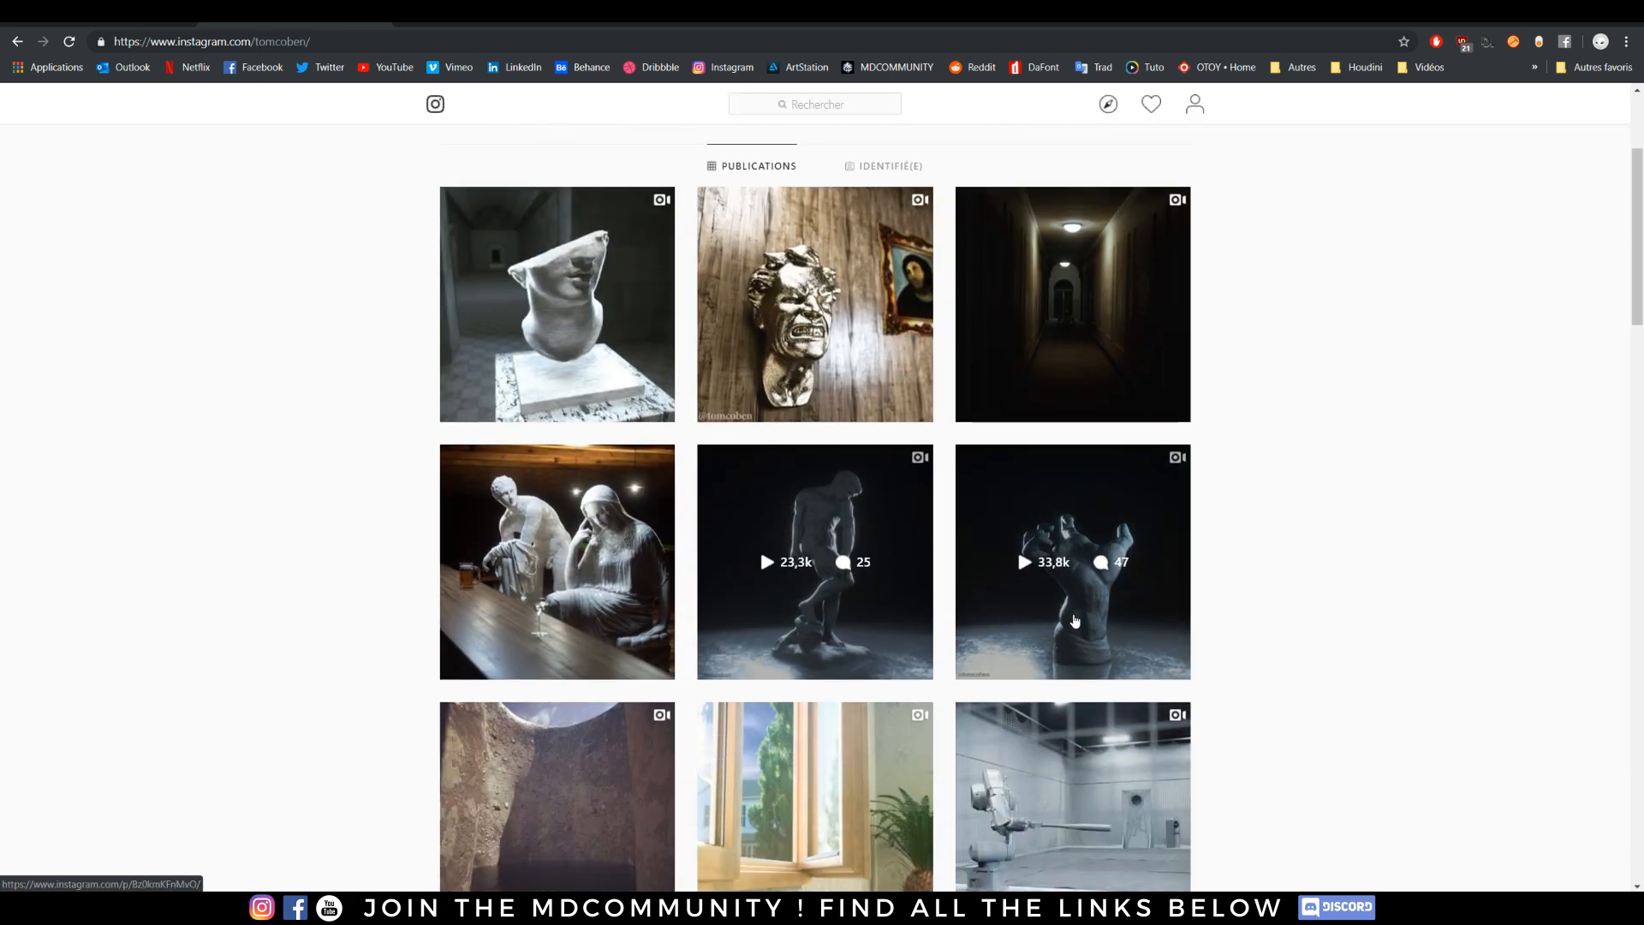
- Open the Mighty Hand video post, watch it, and return to the profile's post grid
{"action": "left_click", "coordinate": [1075, 620]}
{"action": "left_click", "coordinate": [646, 500]}
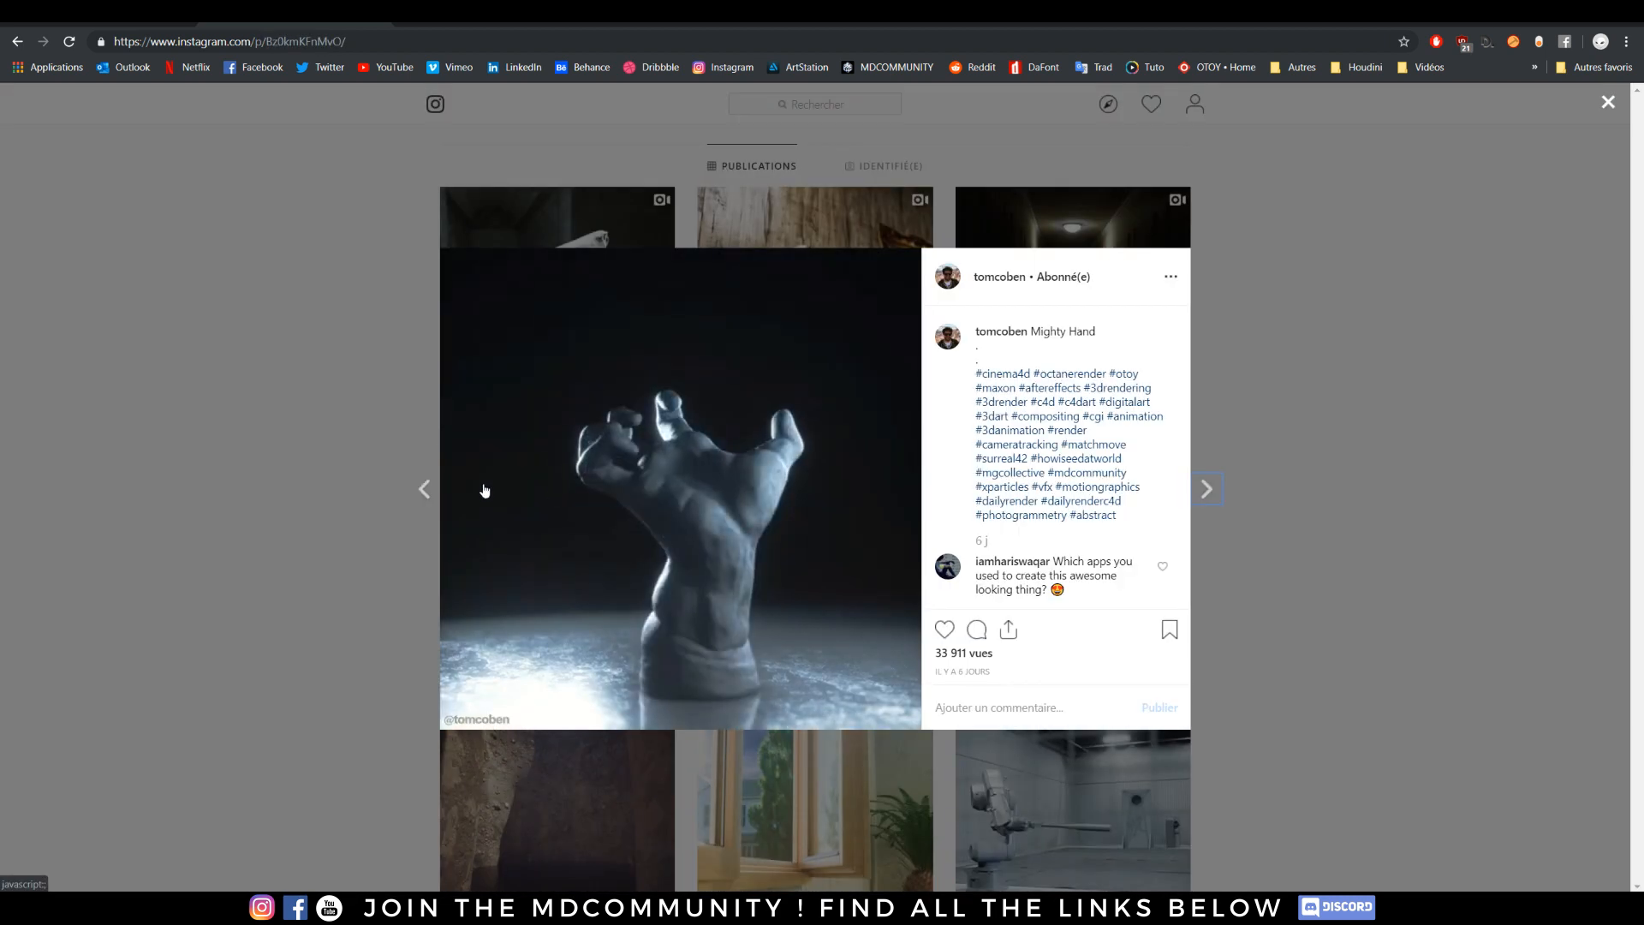
{"action": "left_click", "coordinate": [333, 465]}
{"action": "scroll", "coordinate": [374, 465], "scroll_direction": "down", "scroll_amount": 1}
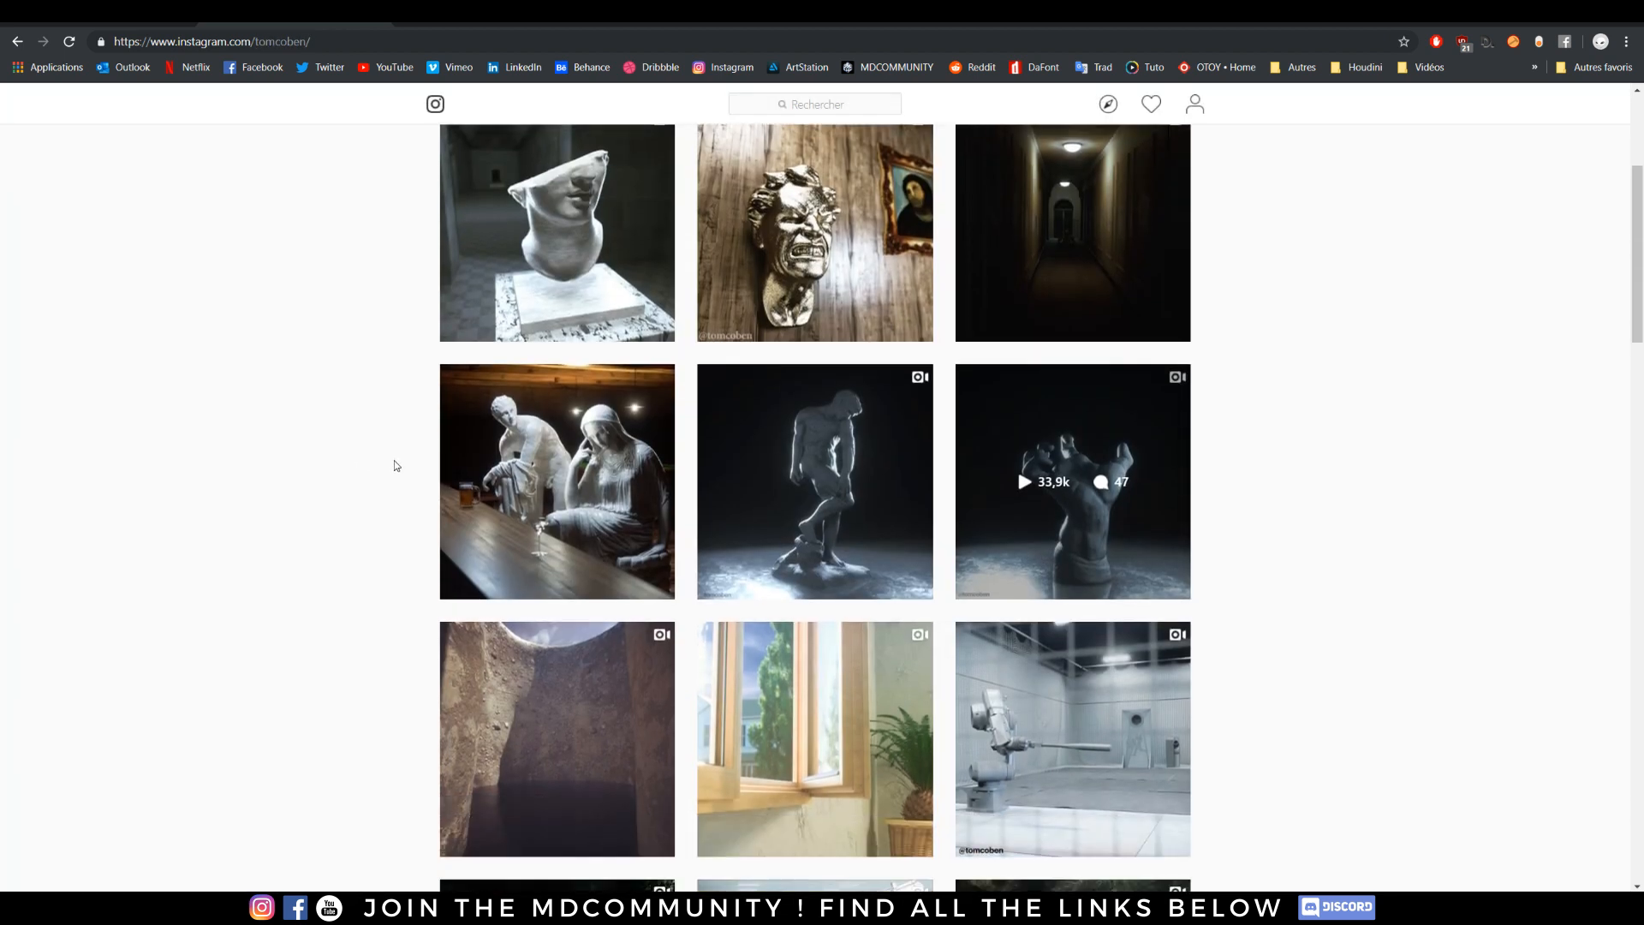
- View the Violent Effort video post, close it, and browse further down the artist's posts
{"action": "left_click", "coordinate": [814, 231]}
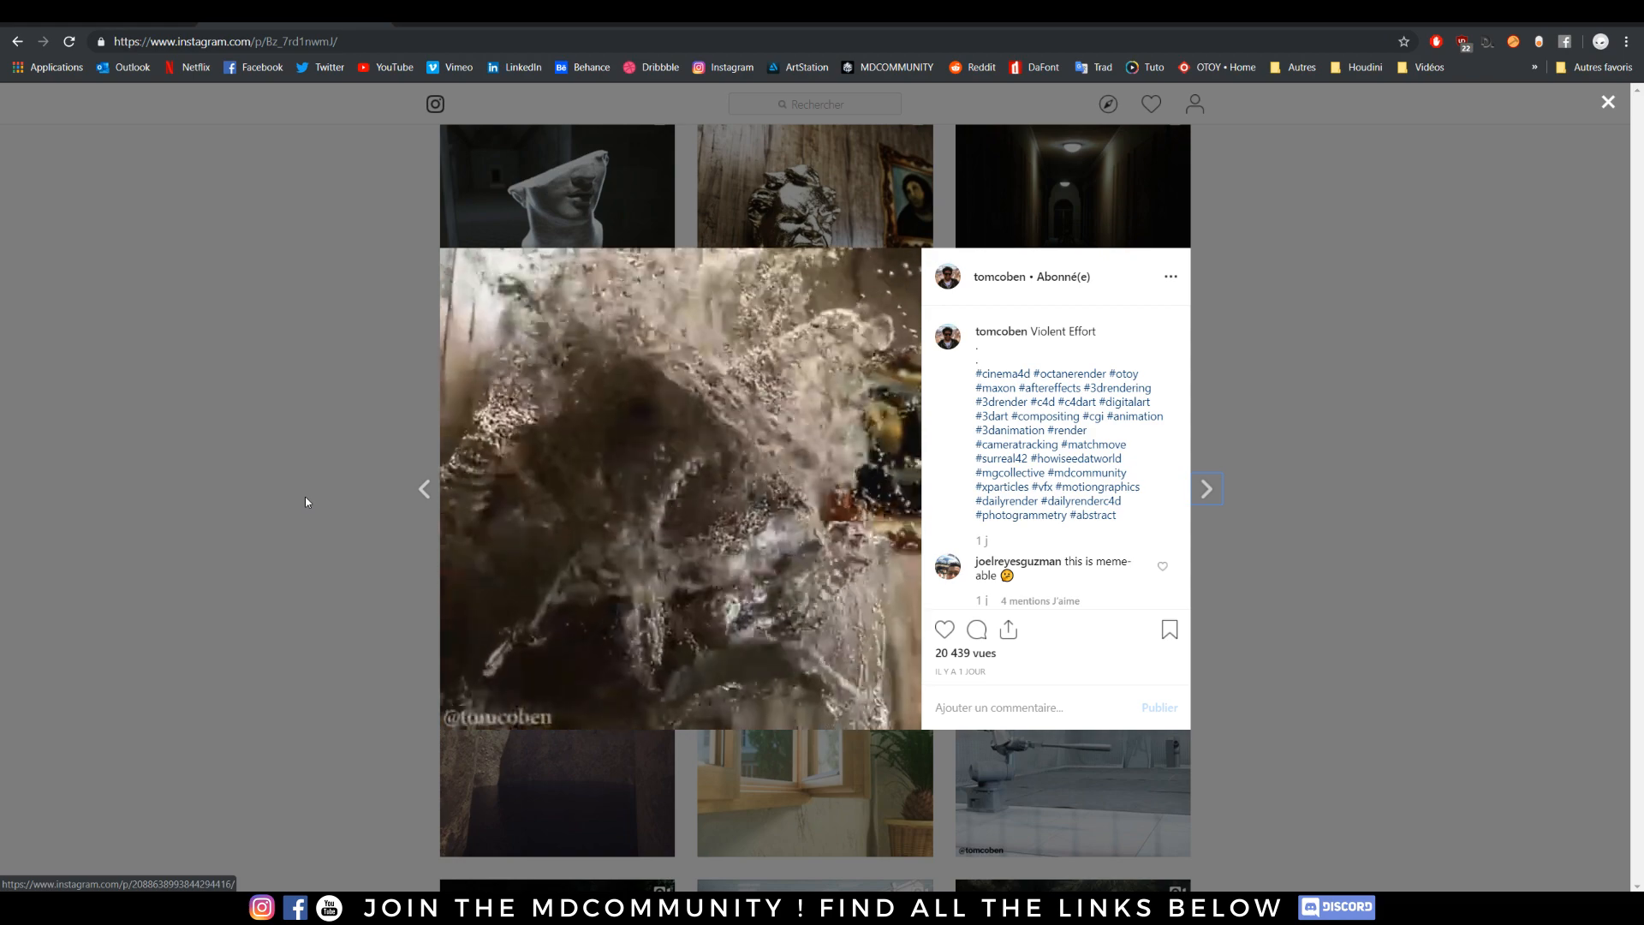
{"action": "left_click", "coordinate": [306, 501]}
{"action": "scroll", "coordinate": [321, 488], "scroll_direction": "down", "scroll_amount": 3}
{"action": "scroll", "coordinate": [323, 486], "scroll_direction": "down", "scroll_amount": 4}
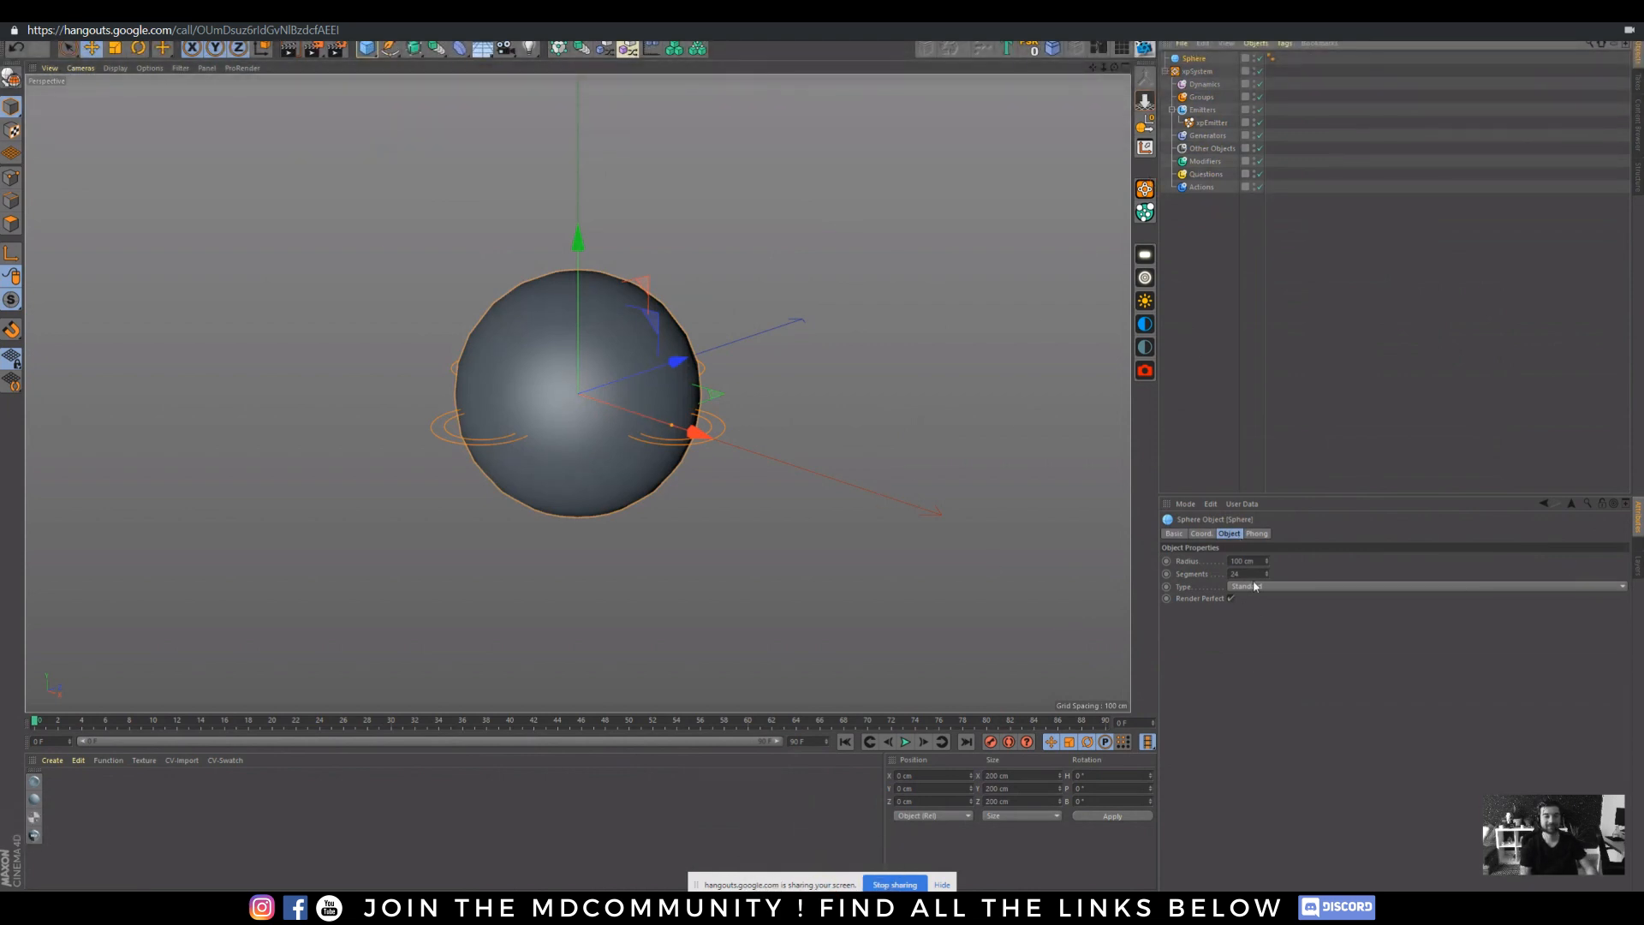
- Set the sphere's segments to 100
{"action": "double_click", "coordinate": [1240, 573]}
{"action": "type", "text": "100"}
{"action": "key", "text": "Return"}
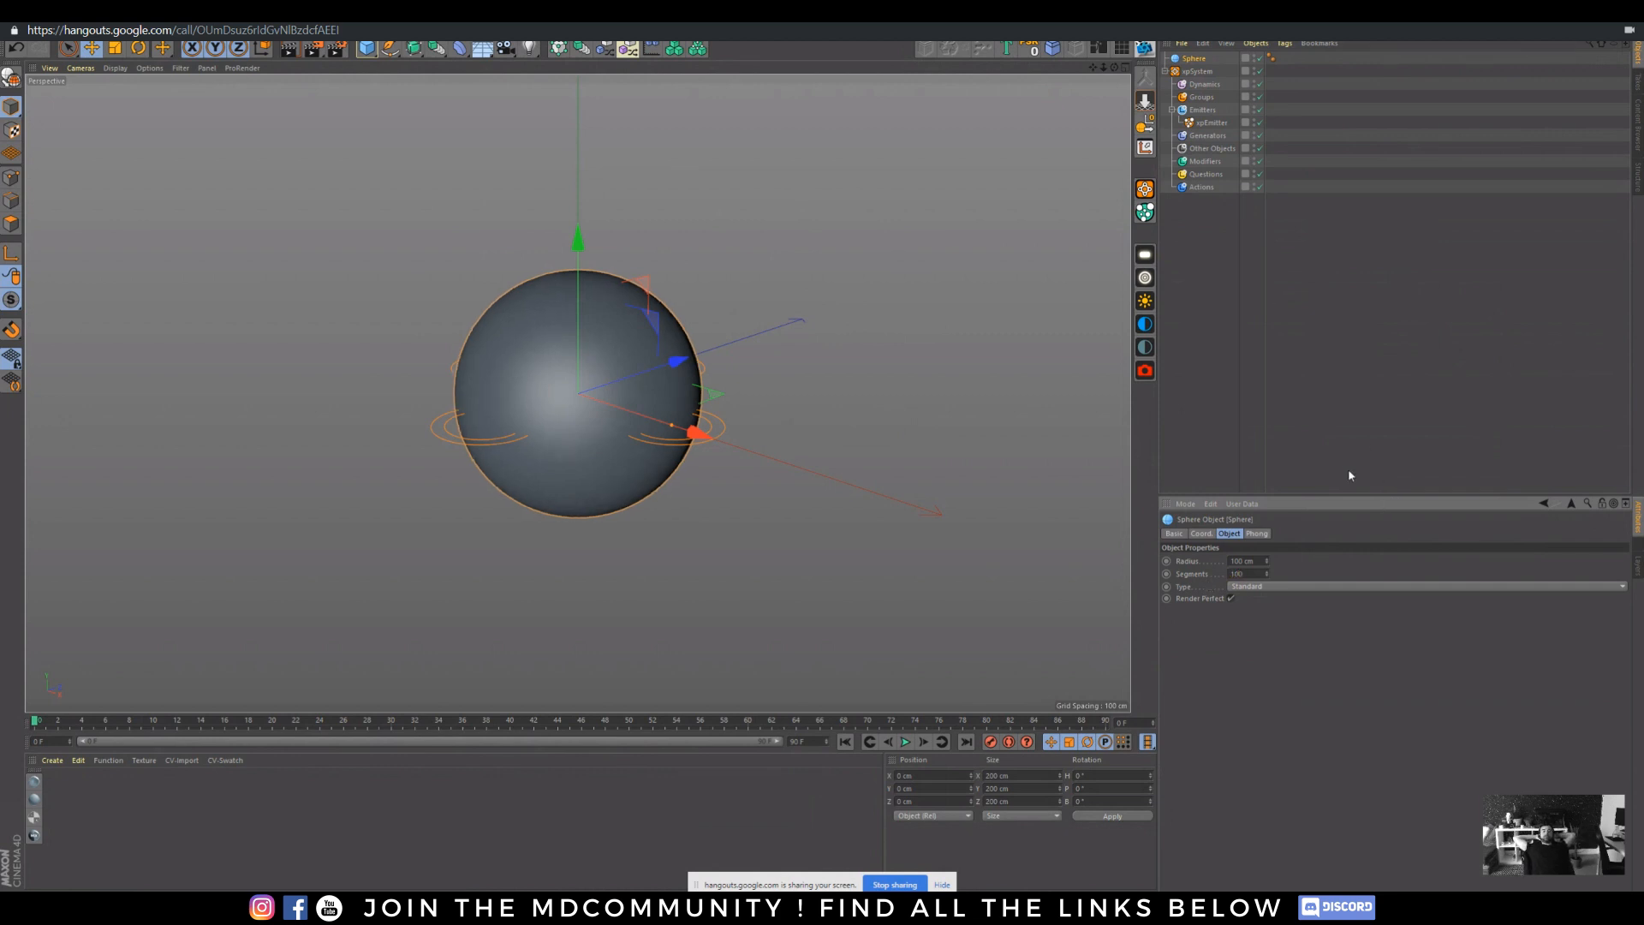
- Set the xpEmitter's emitter shape to Object and assign the Sphere as its source object
{"action": "left_click", "coordinate": [1221, 123]}
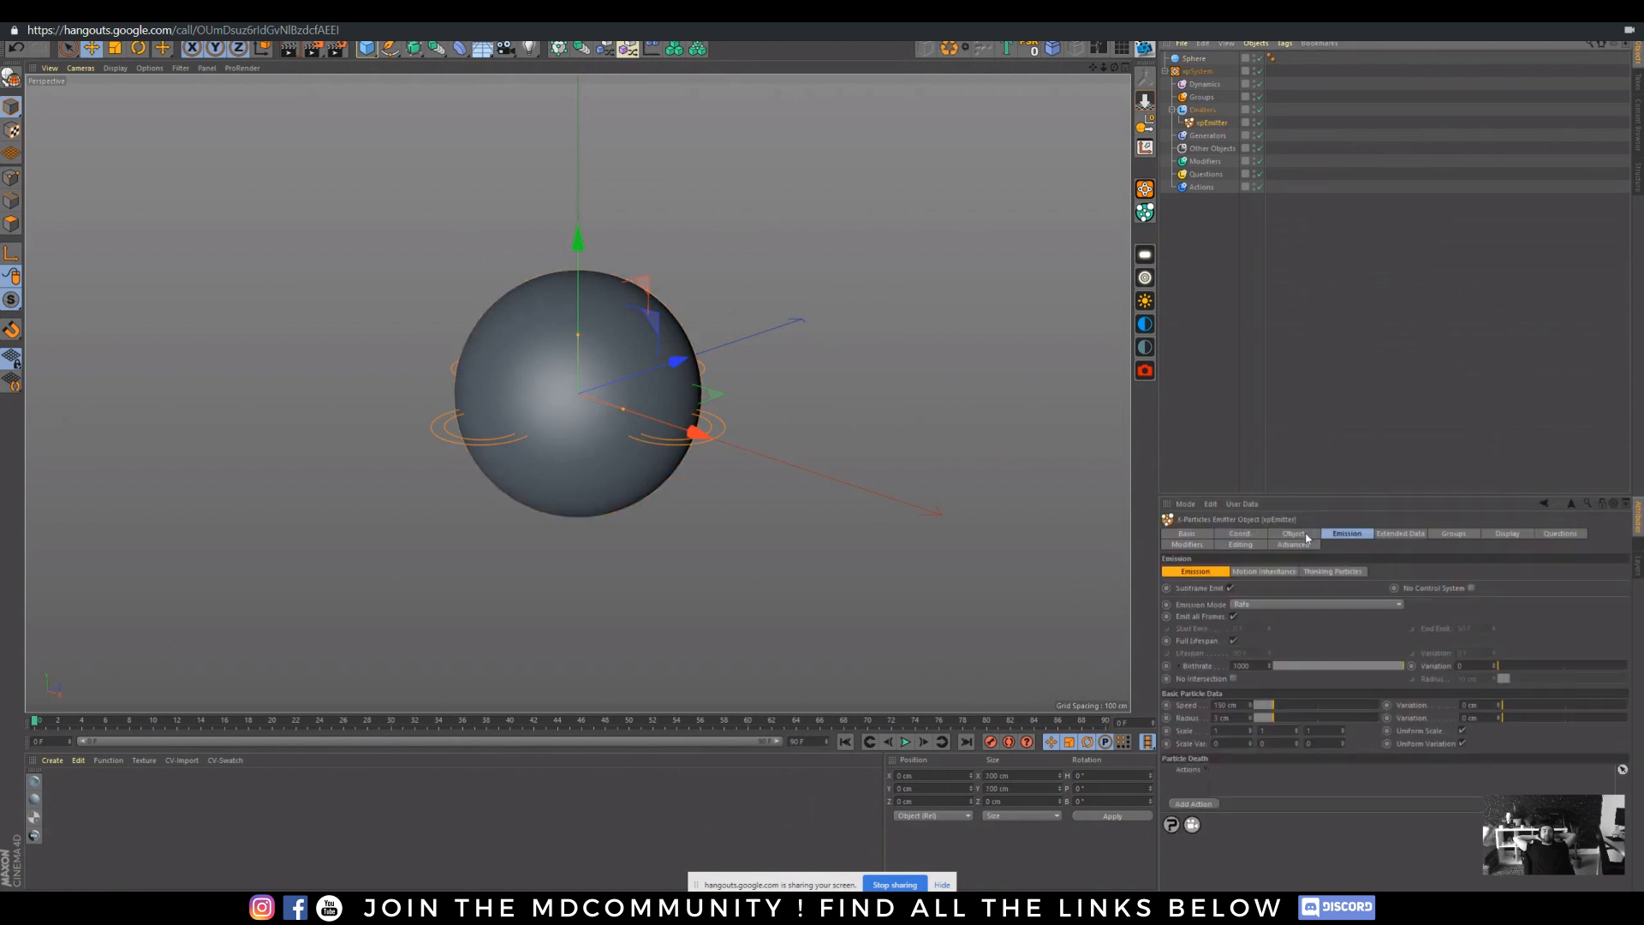
{"action": "left_click", "coordinate": [1294, 534]}
{"action": "left_click", "coordinate": [1304, 587]}
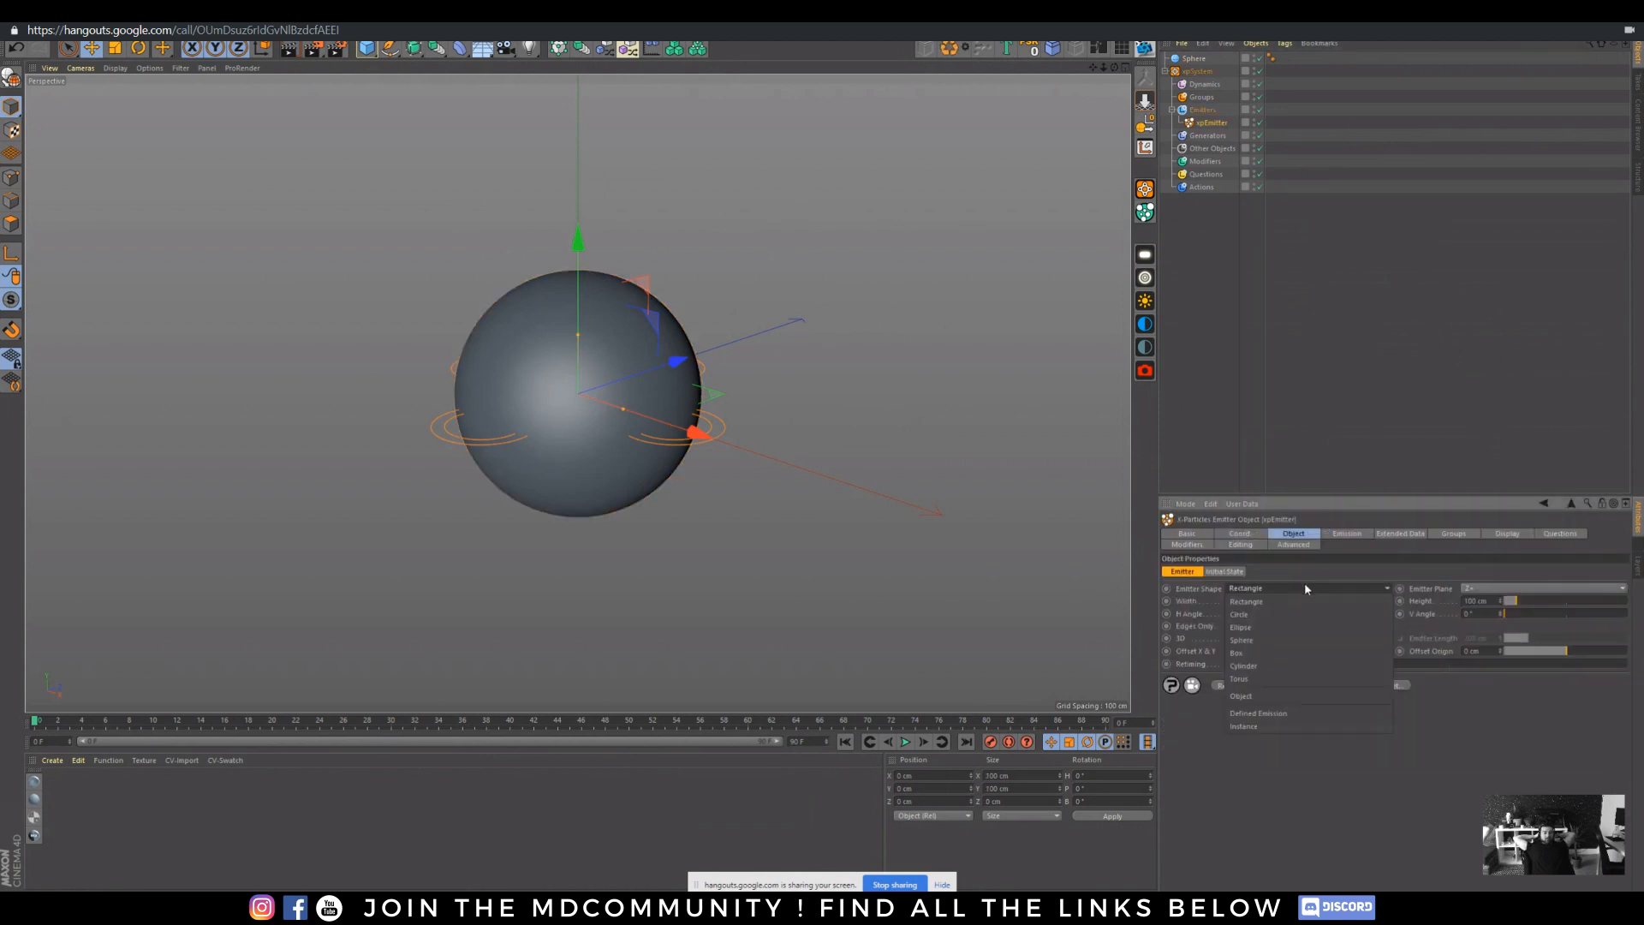
{"action": "left_click", "coordinate": [1297, 698]}
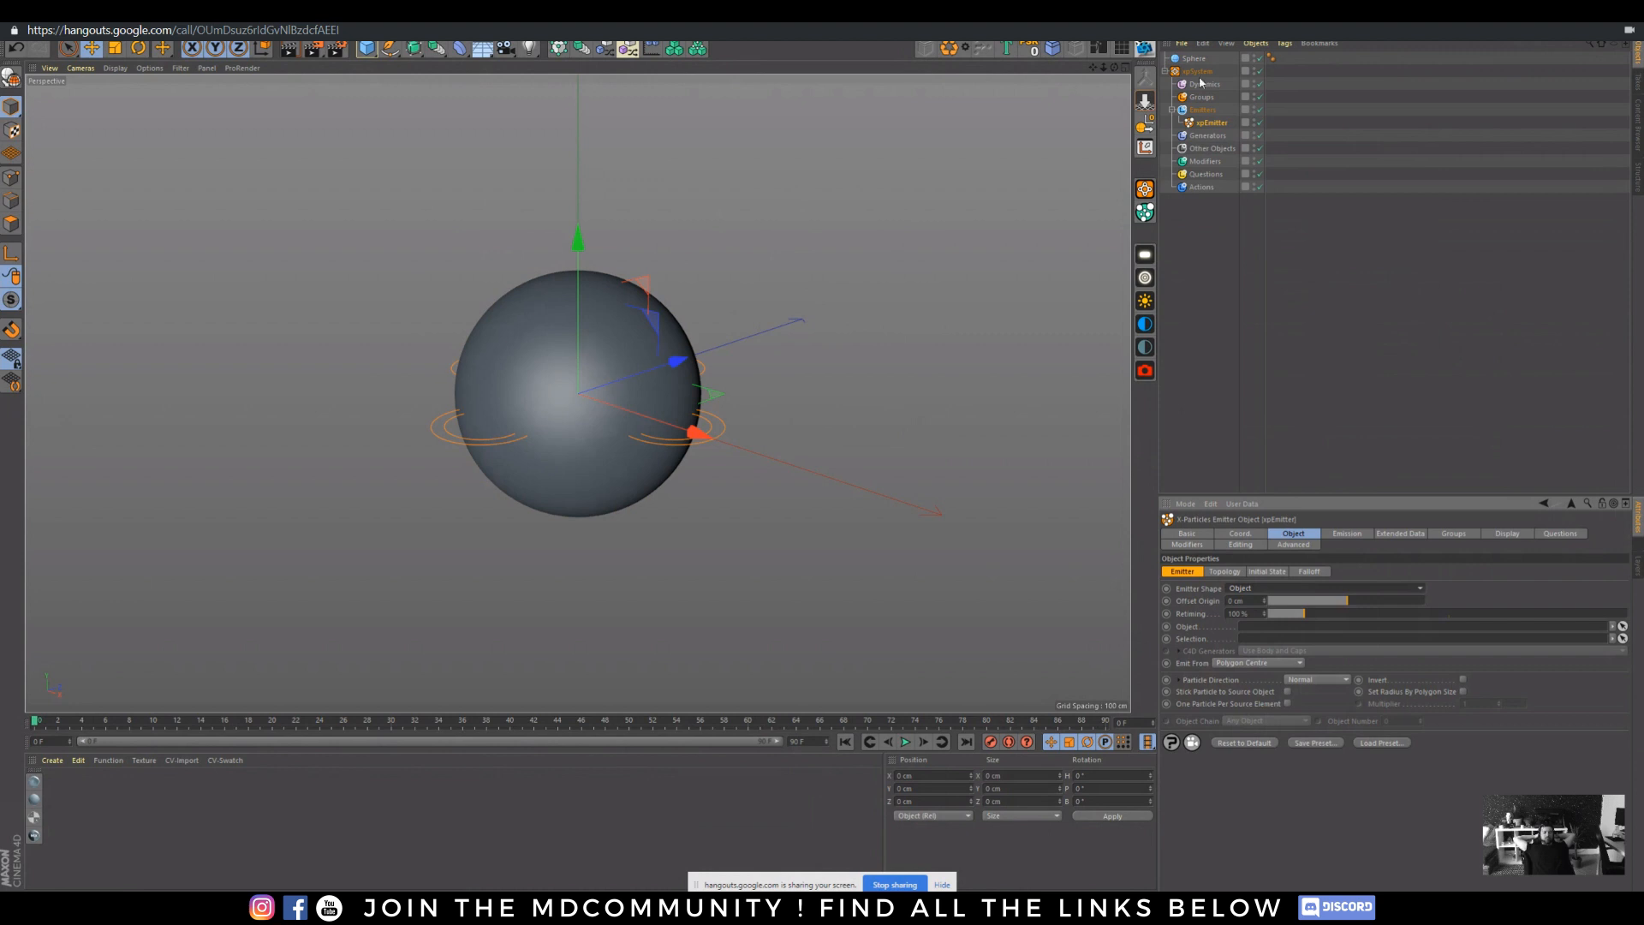
{"action": "left_click_drag", "start_coordinate": [1191, 64], "coordinate": [1316, 583]}
{"action": "left_click_drag", "start_coordinate": [1282, 635], "coordinate": [1283, 631]}
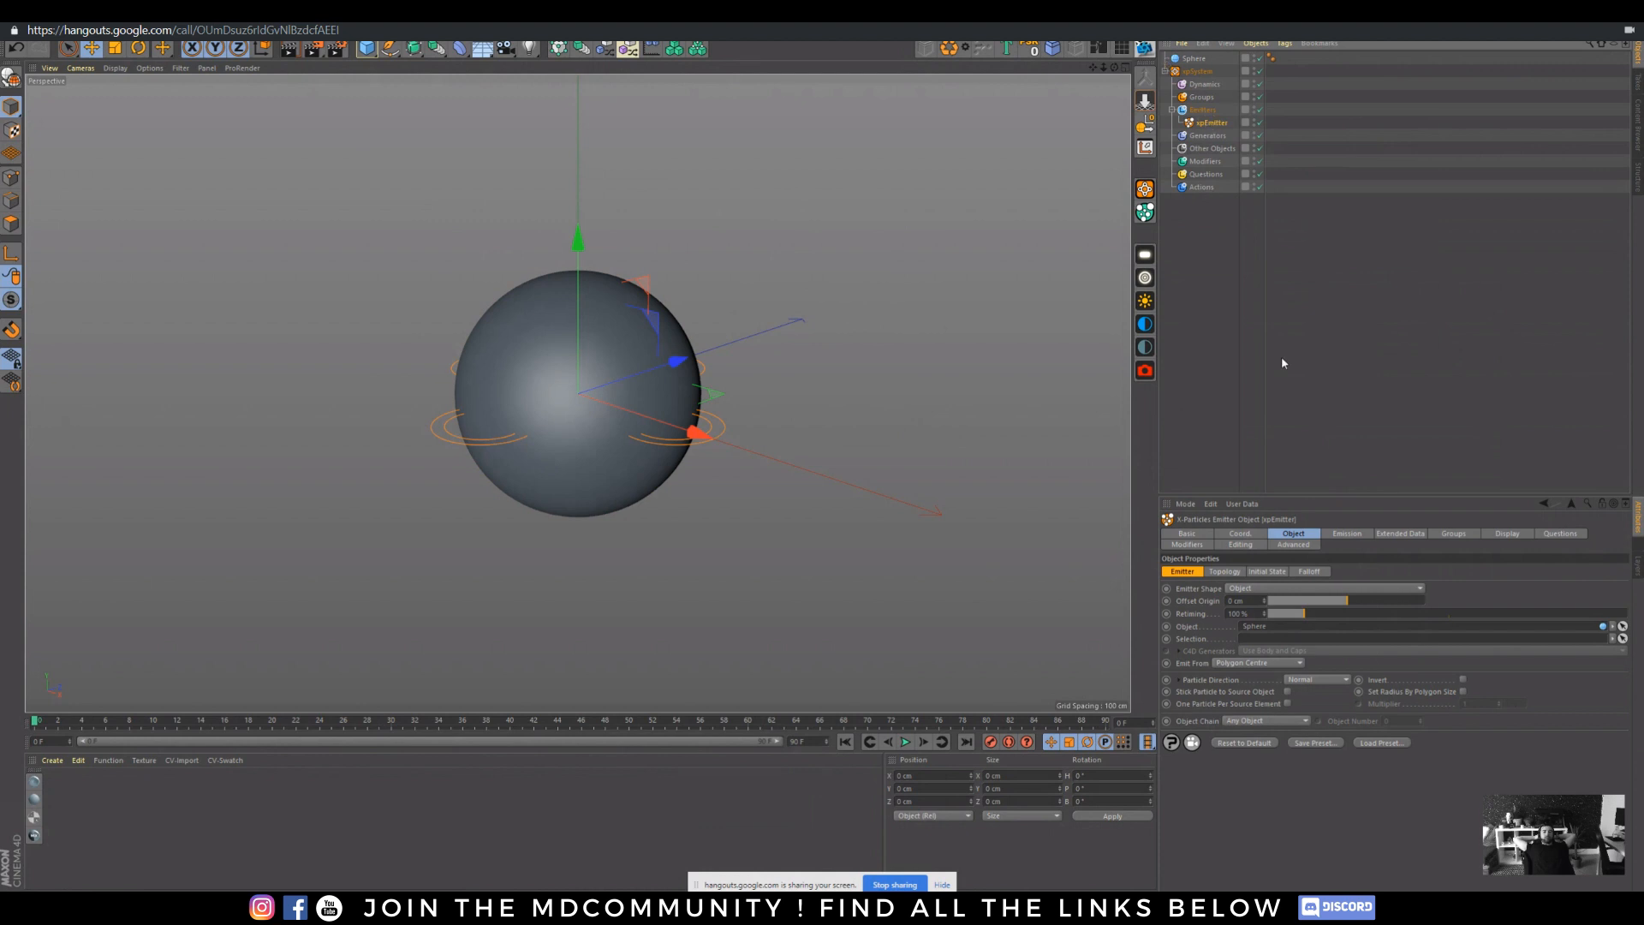
- Set the emitter's emission mode to Shot with a shot count of 10000 and speed 0 cm, and test the playback
{"action": "left_click", "coordinate": [1345, 535]}
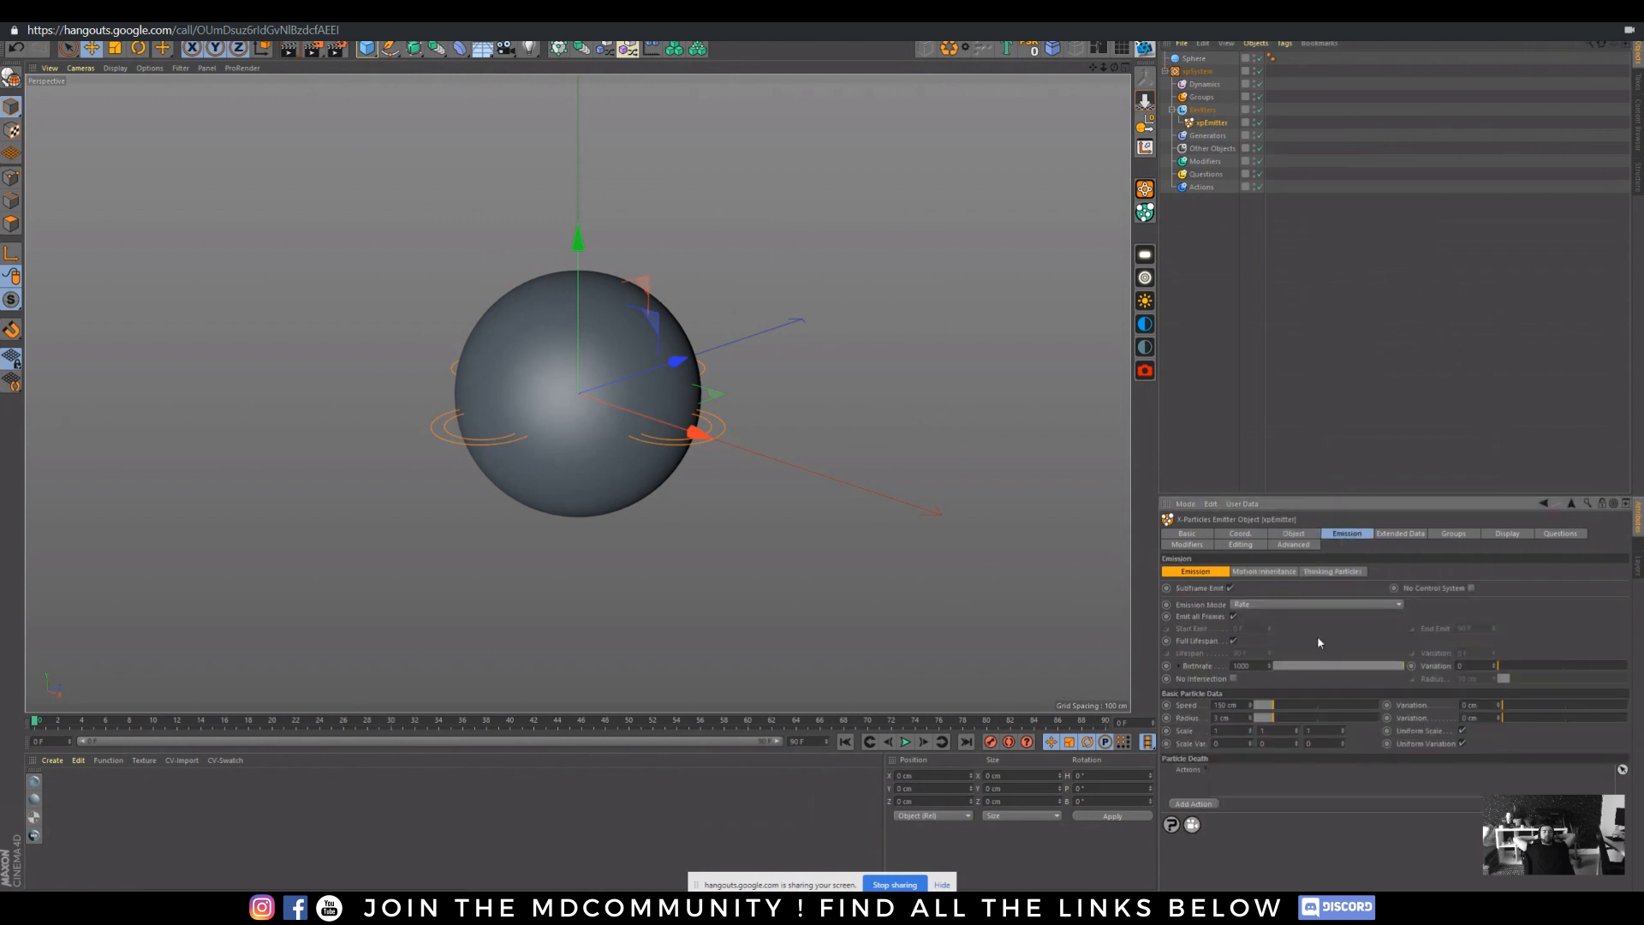
{"action": "left_click", "coordinate": [1261, 604]}
{"action": "left_click", "coordinate": [1257, 646]}
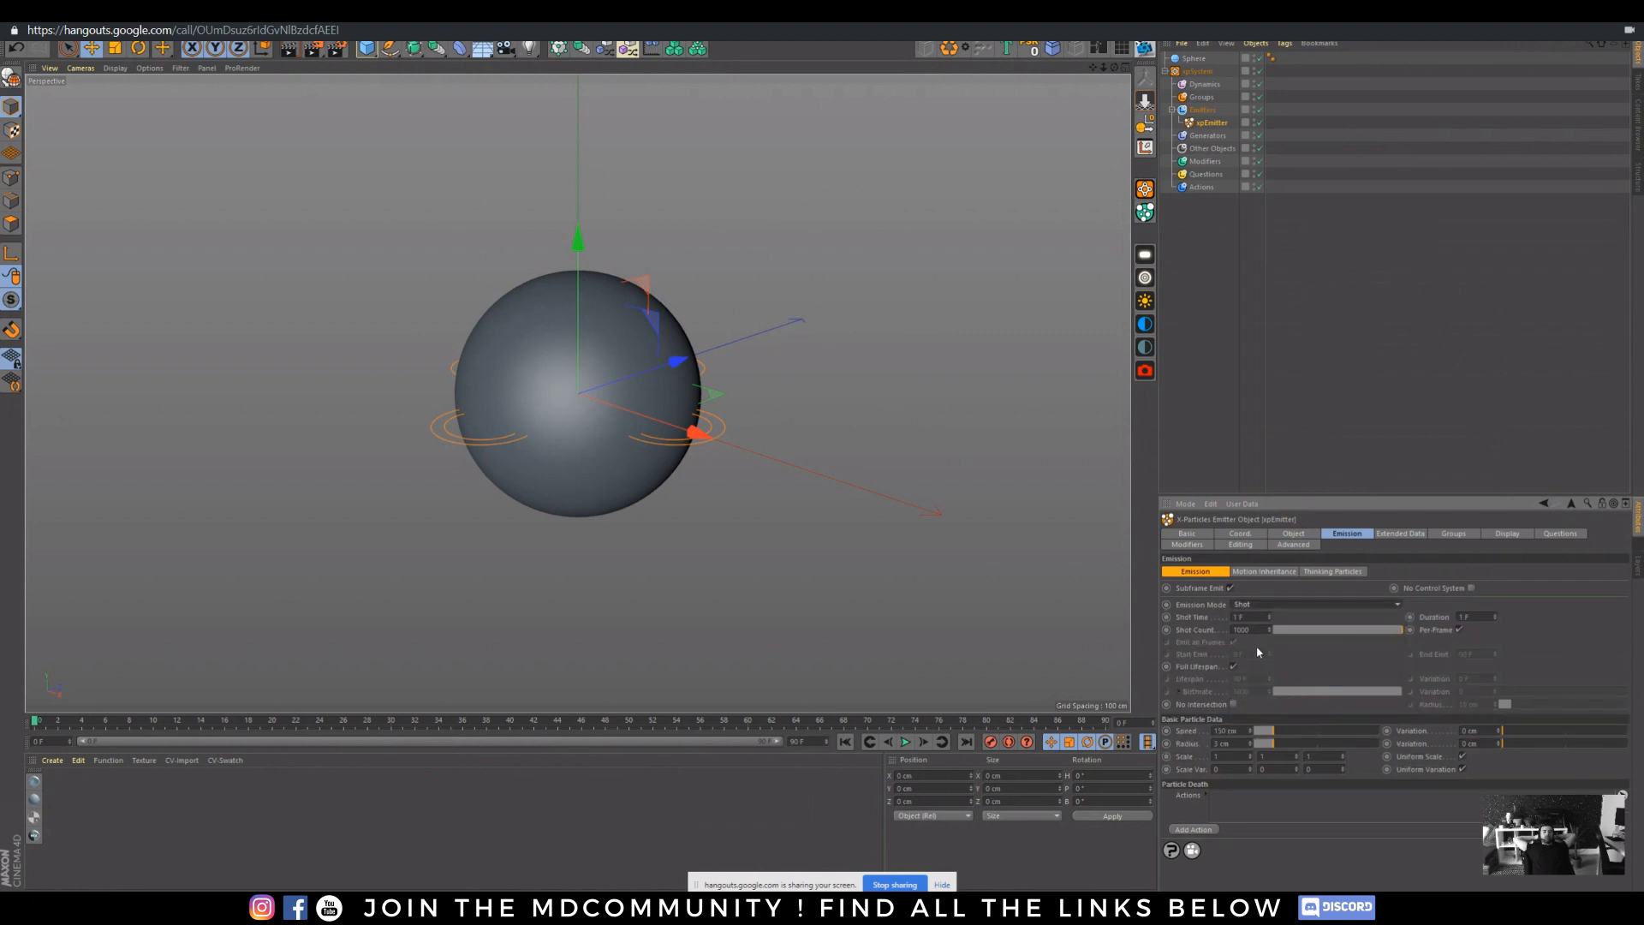
{"action": "left_click", "coordinate": [1256, 630]}
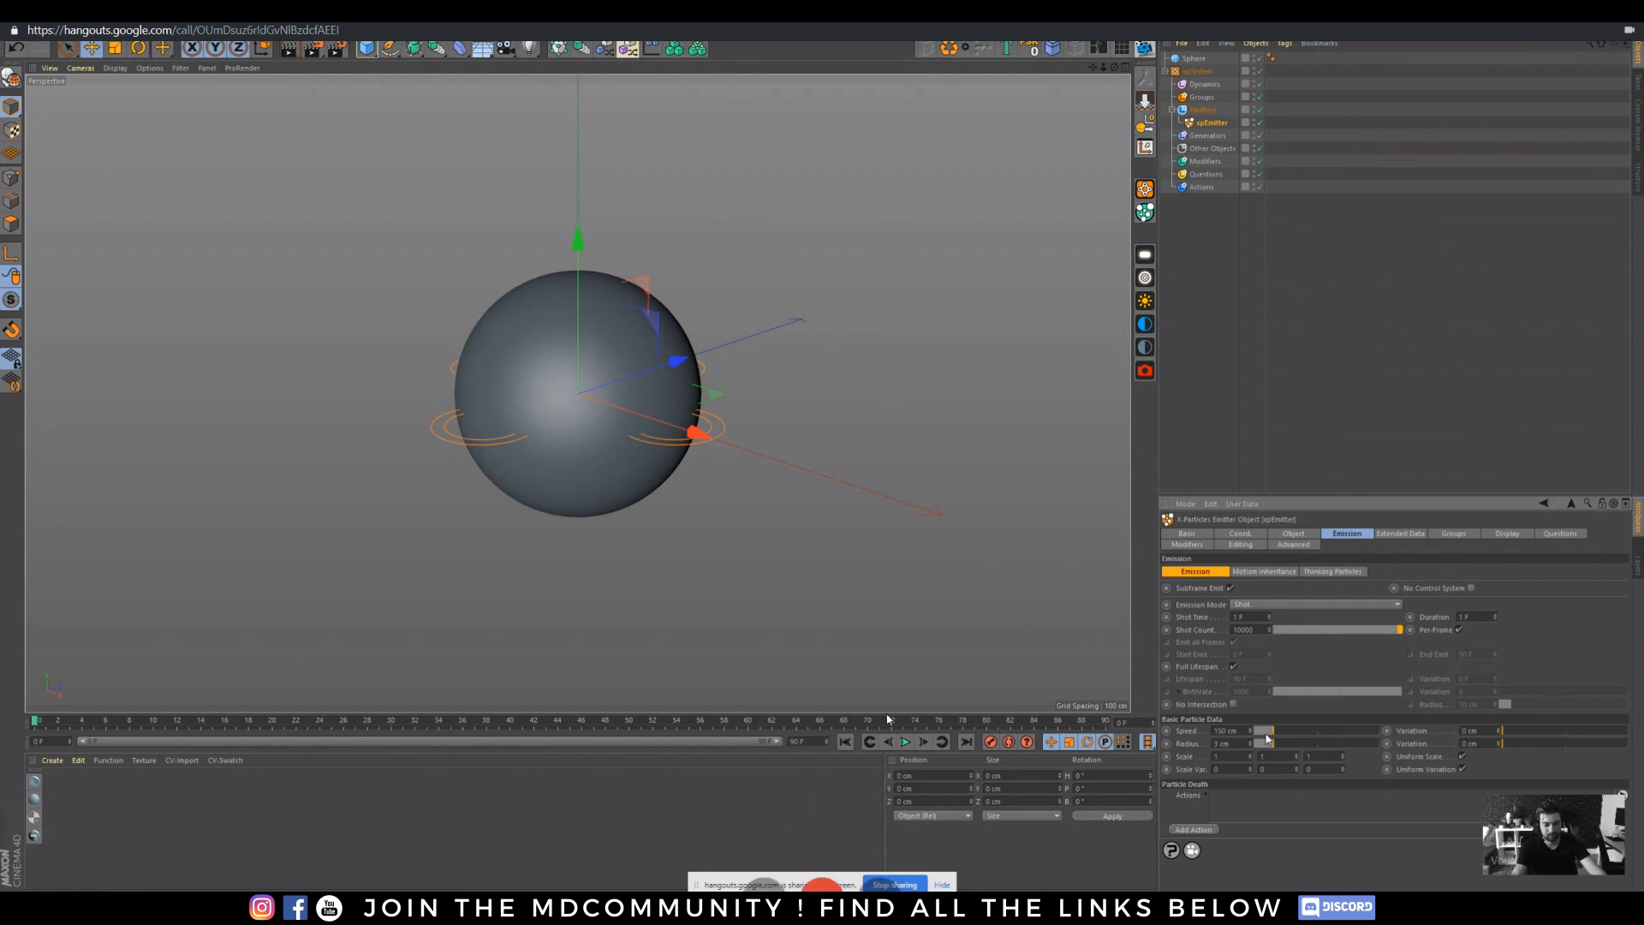
{"action": "left_click_drag", "start_coordinate": [1264, 735], "coordinate": [1190, 724]}
{"action": "left_click", "coordinate": [907, 744]}
{"action": "left_click", "coordinate": [907, 743]}
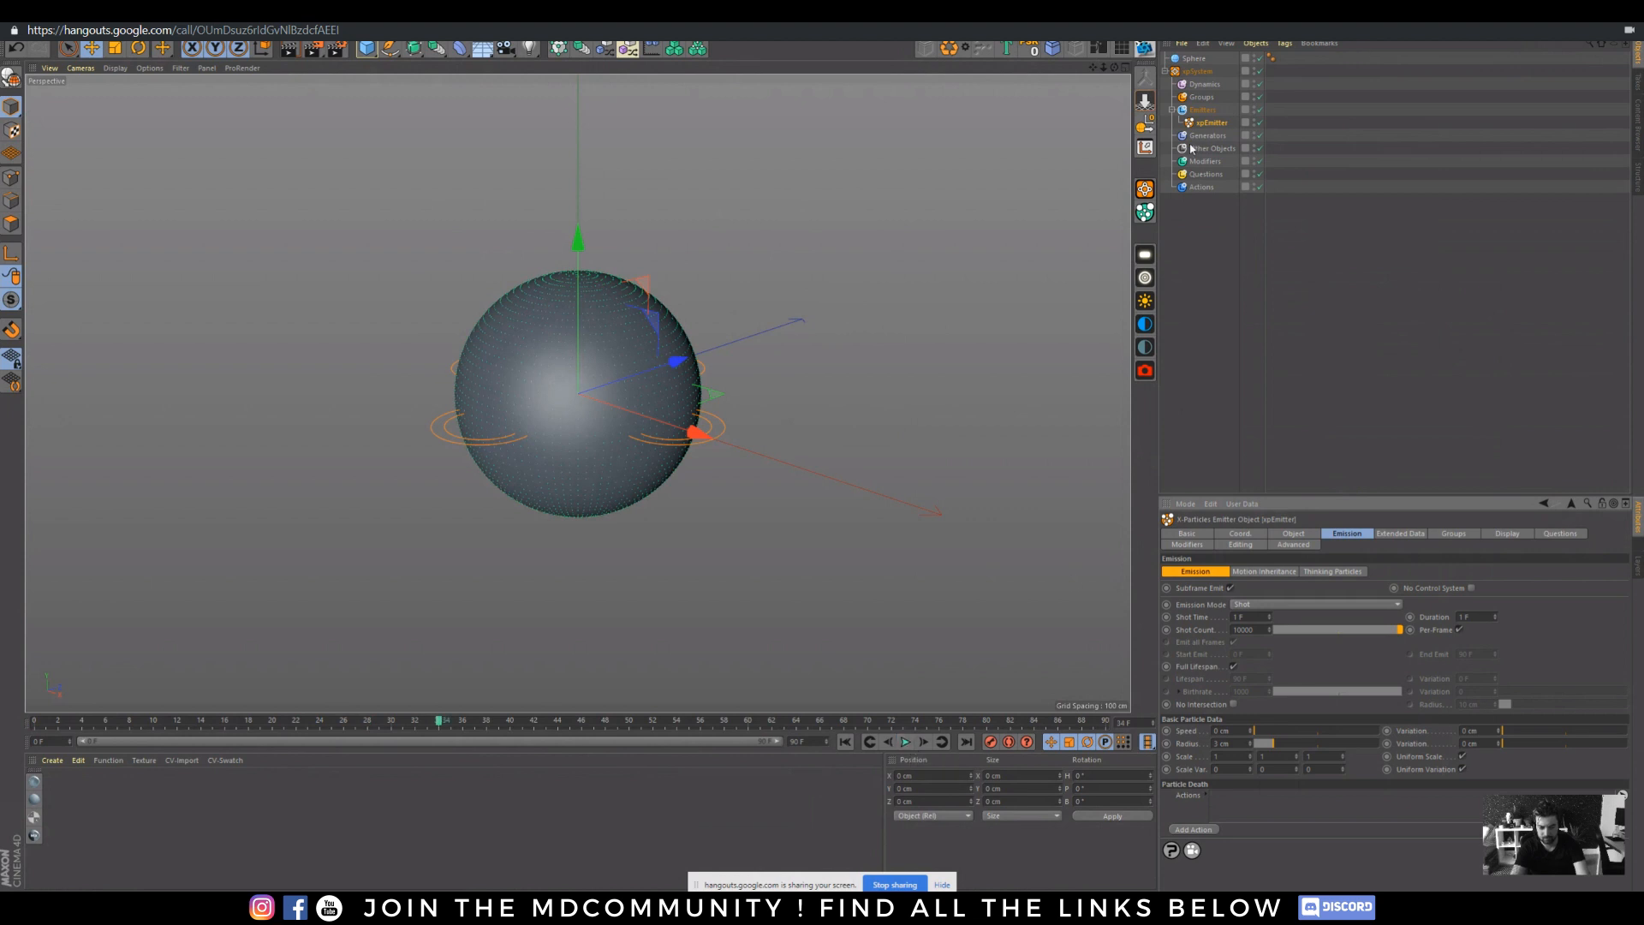
- Make the emitter emit from Polygon Area and replay the simulation from the start
{"action": "left_click", "coordinate": [1293, 533]}
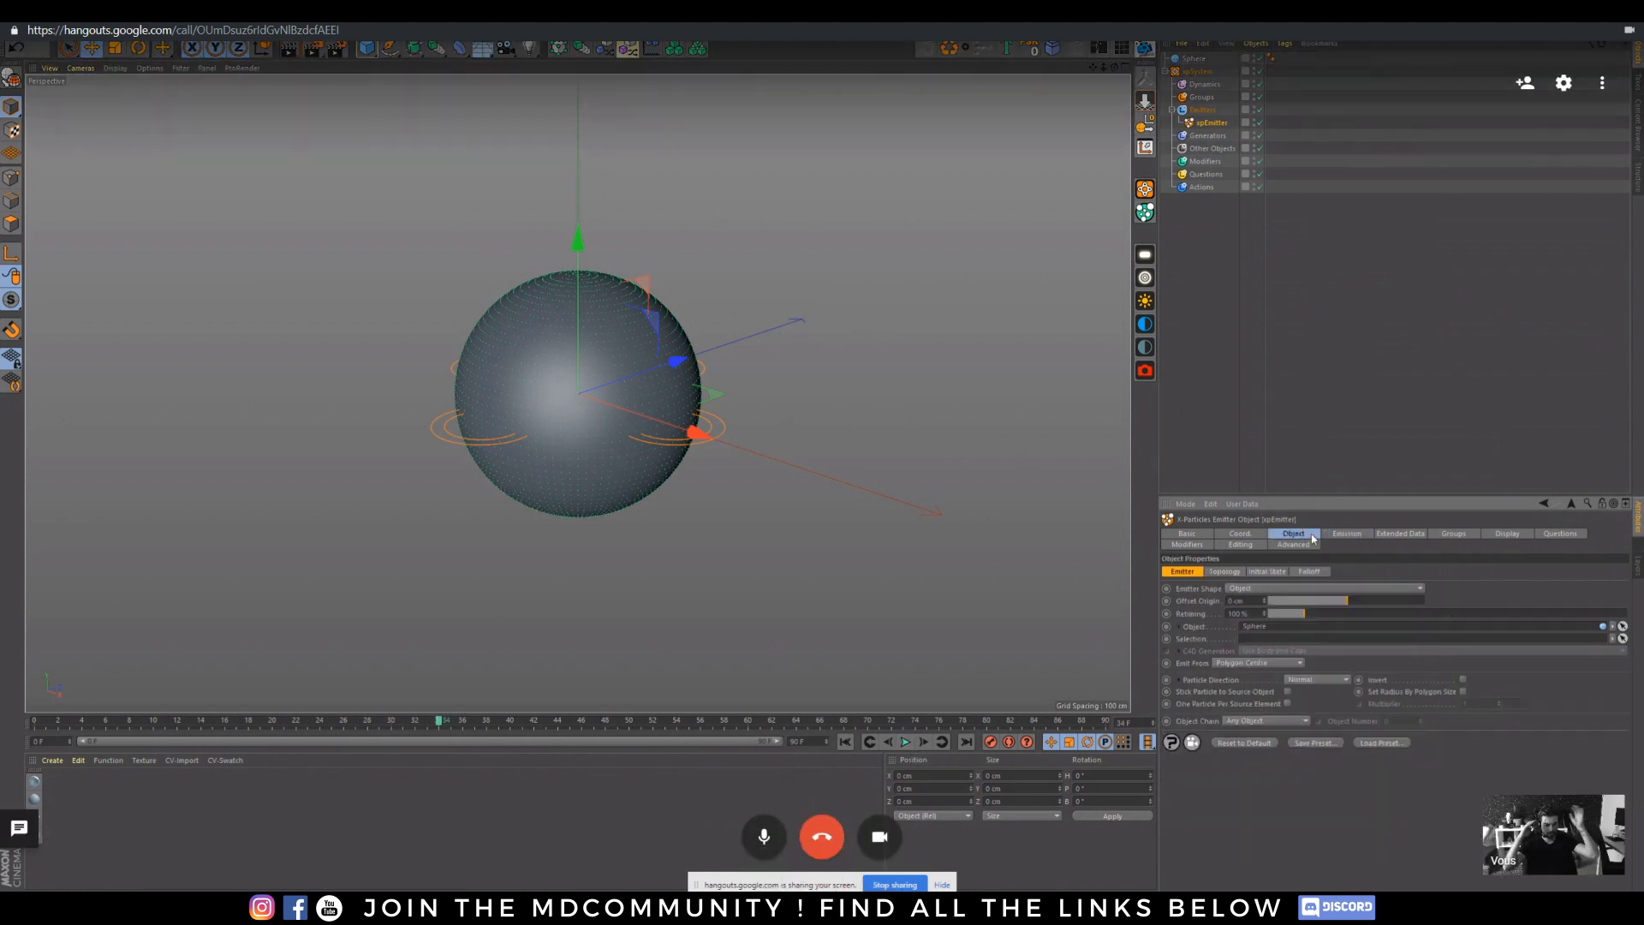
{"action": "left_click", "coordinate": [1250, 664]}
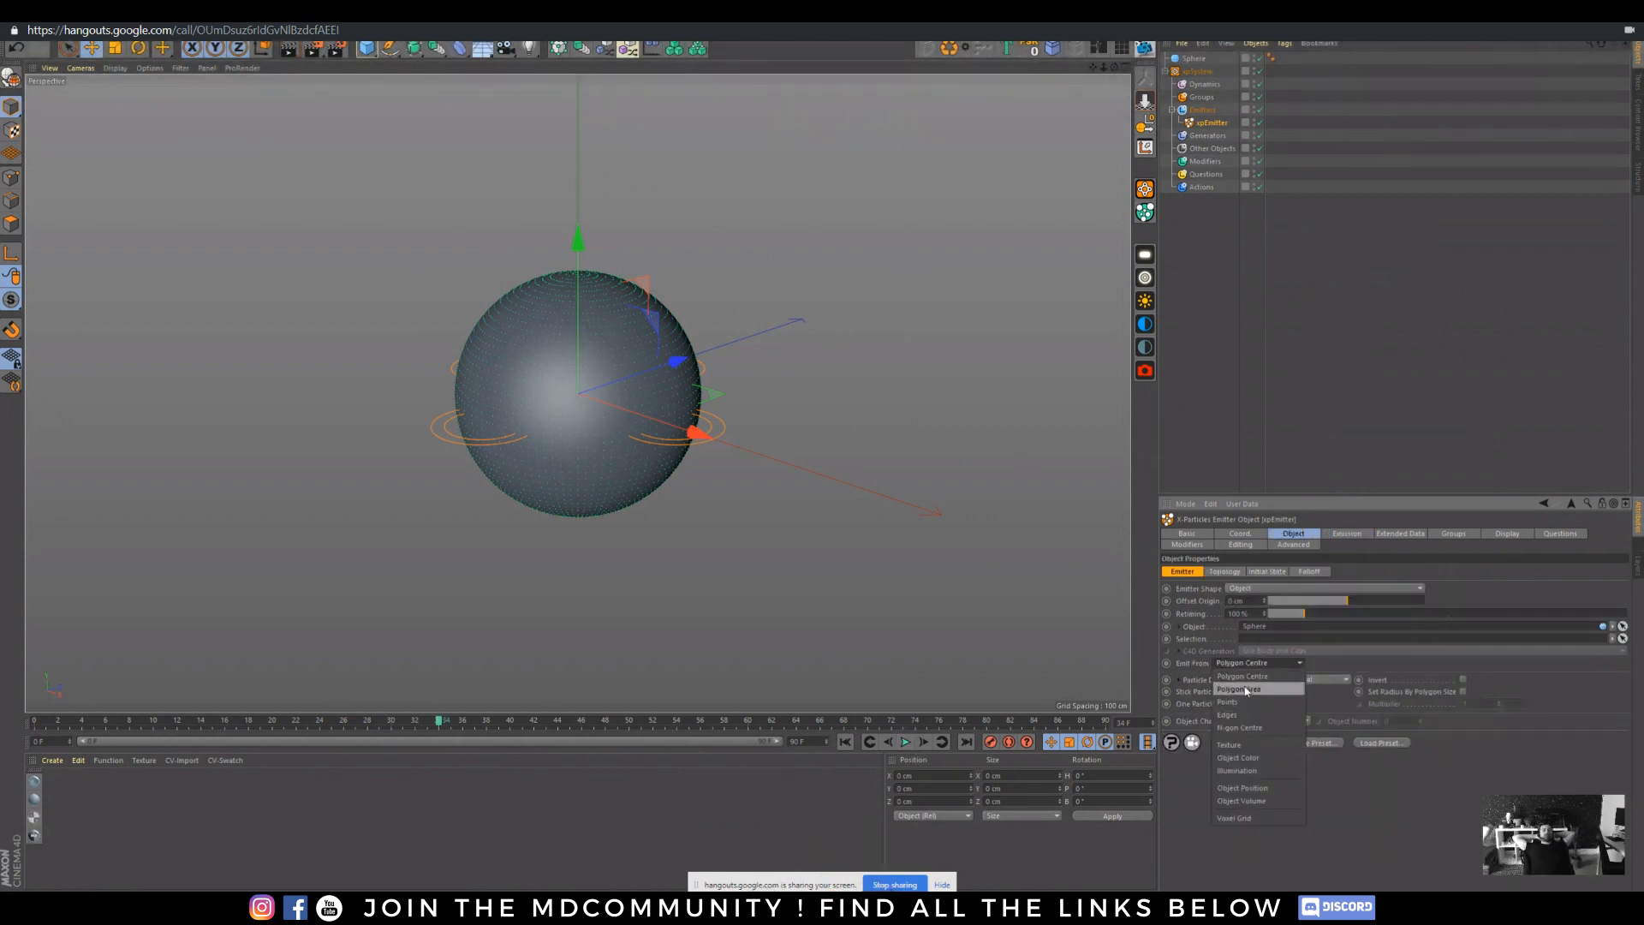
{"action": "left_click", "coordinate": [1246, 689]}
{"action": "left_click", "coordinate": [844, 742]}
{"action": "left_click", "coordinate": [906, 742]}
{"action": "left_click", "coordinate": [906, 743]}
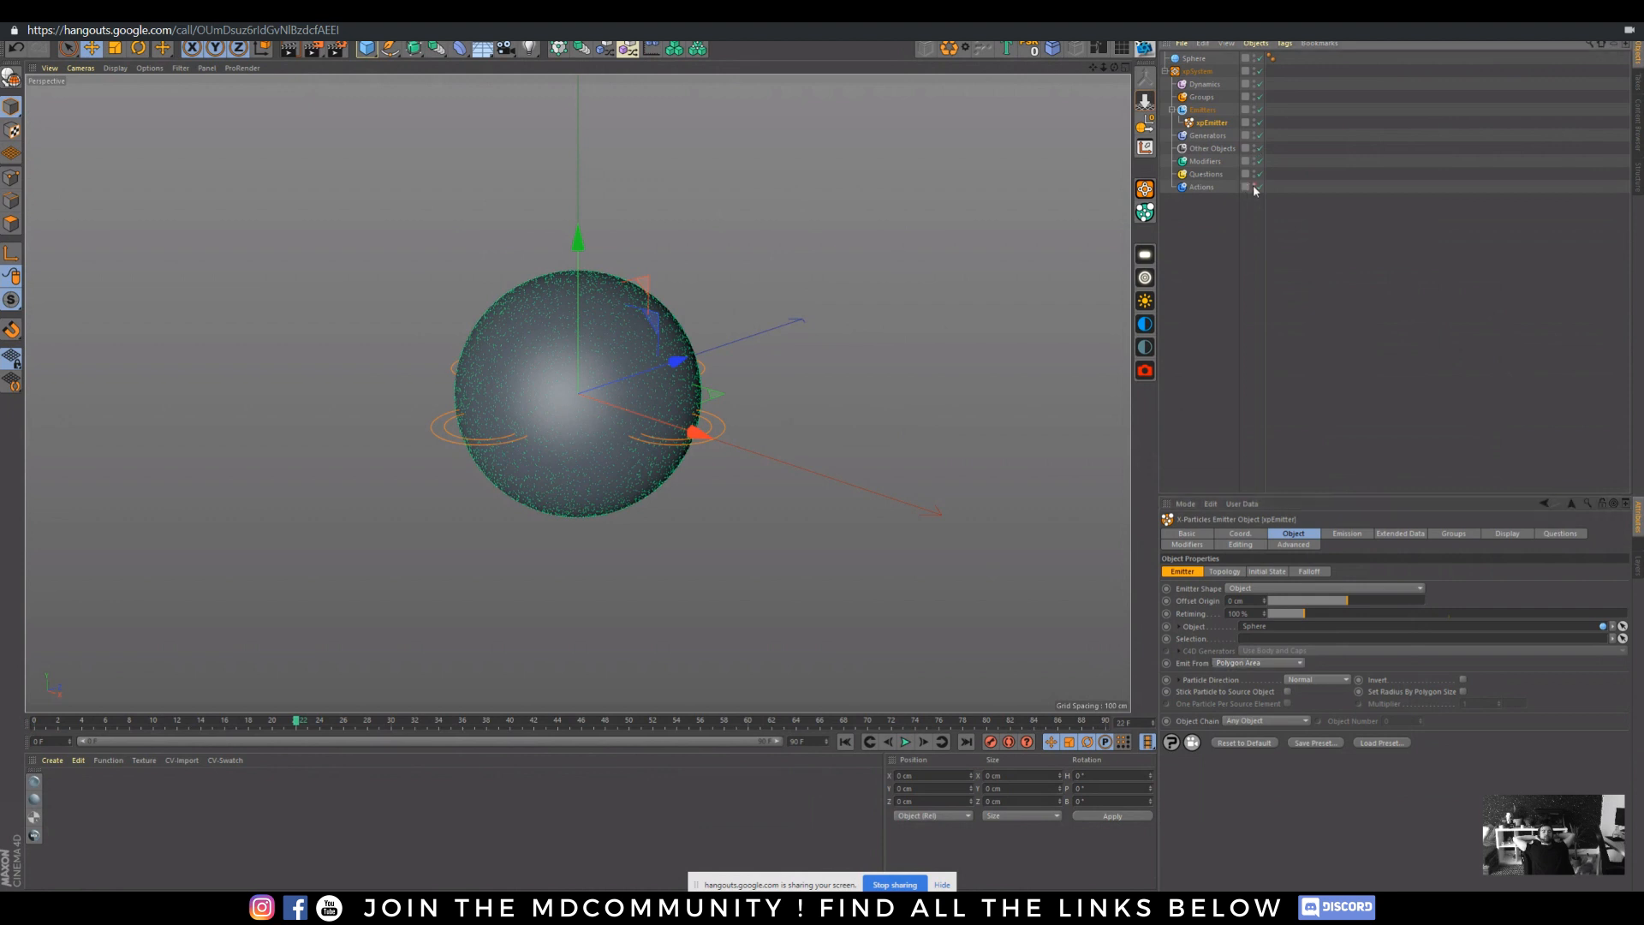
- Set the emitter's particle display to Circle (Filled) with the Single Color mode
{"action": "left_click", "coordinate": [1523, 536]}
{"action": "left_click", "coordinate": [1397, 726]}
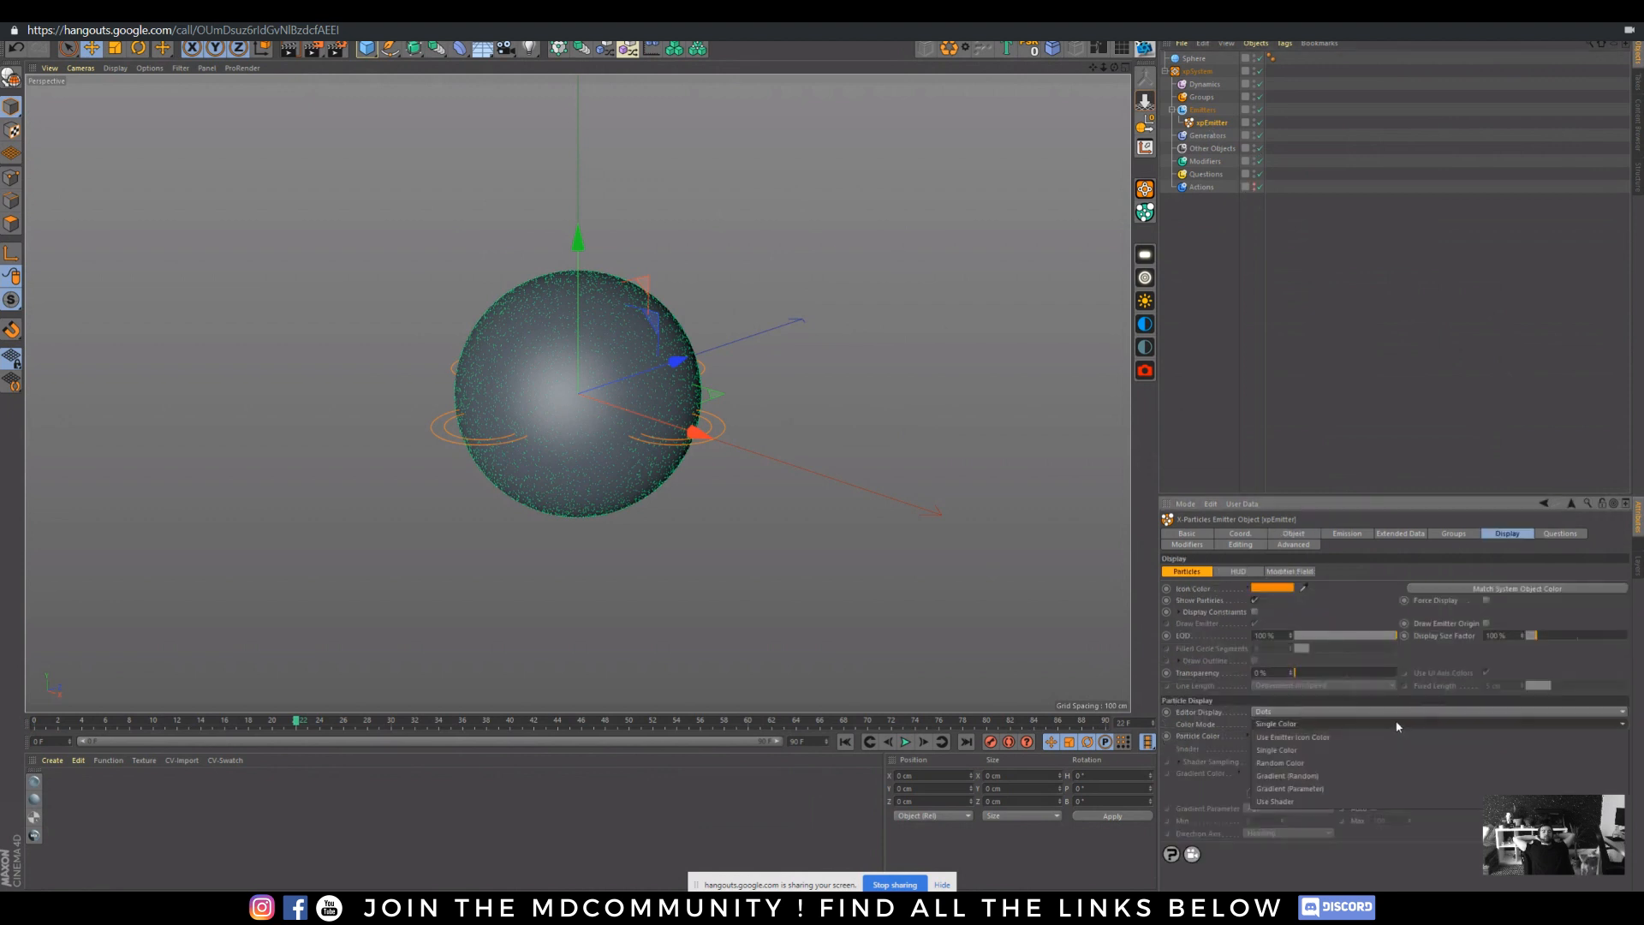
{"action": "left_click", "coordinate": [1396, 750]}
{"action": "left_click", "coordinate": [1396, 712]}
{"action": "left_click", "coordinate": [1316, 608]}
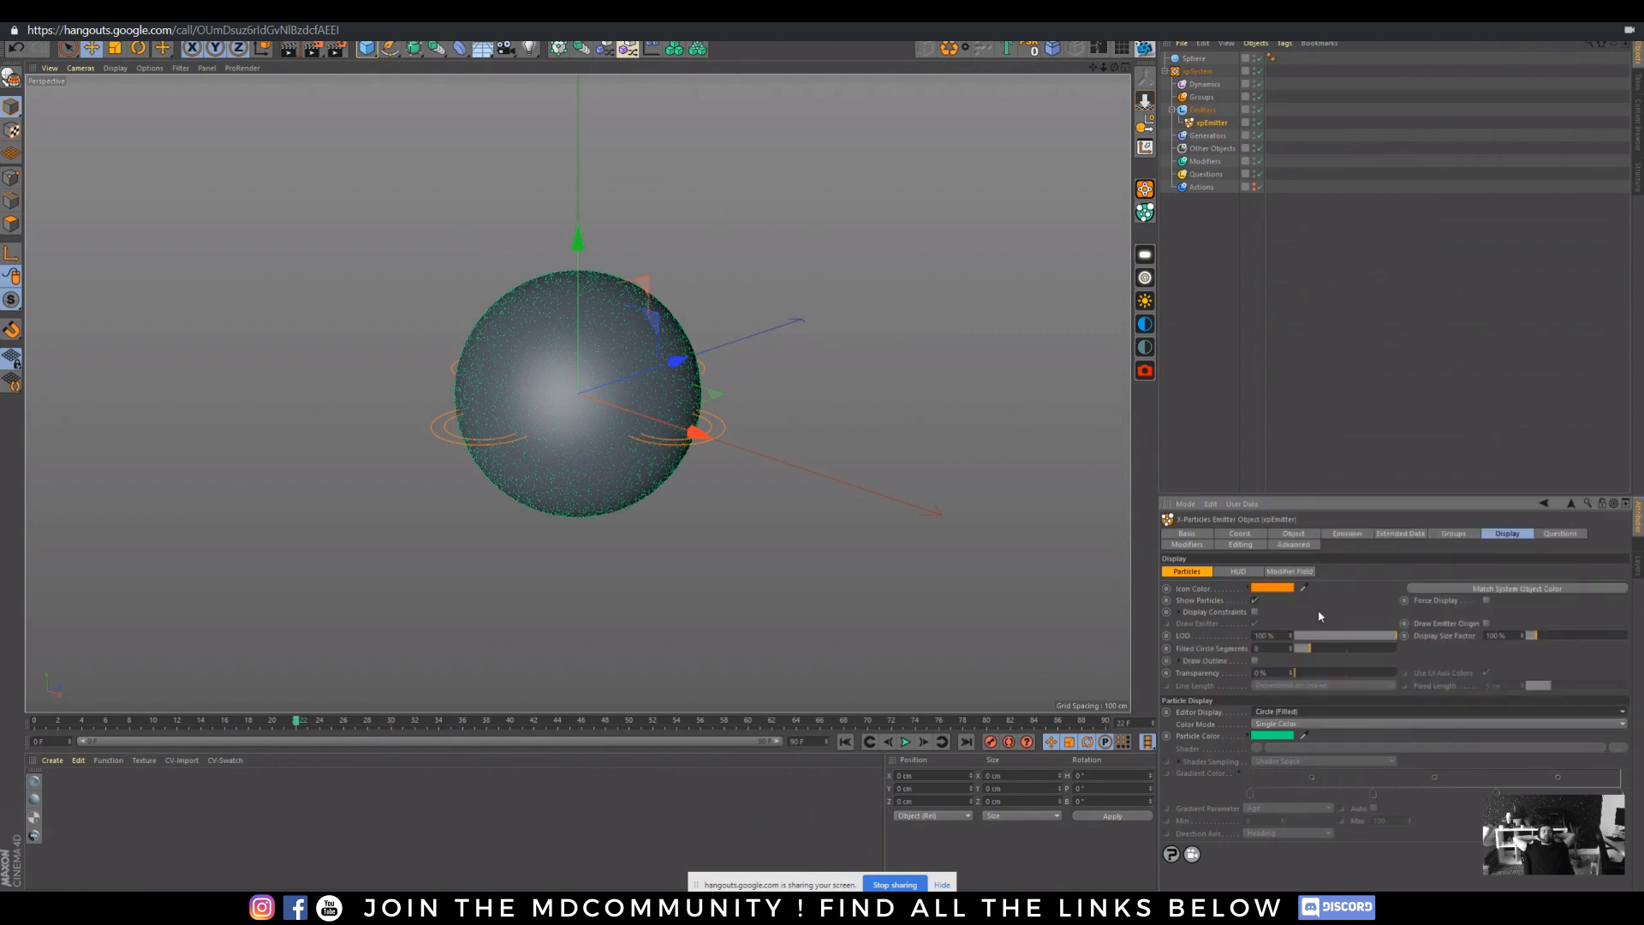
- Enable SSAO in the viewport and replay the particle simulation from the start
{"action": "left_click", "coordinate": [150, 67]}
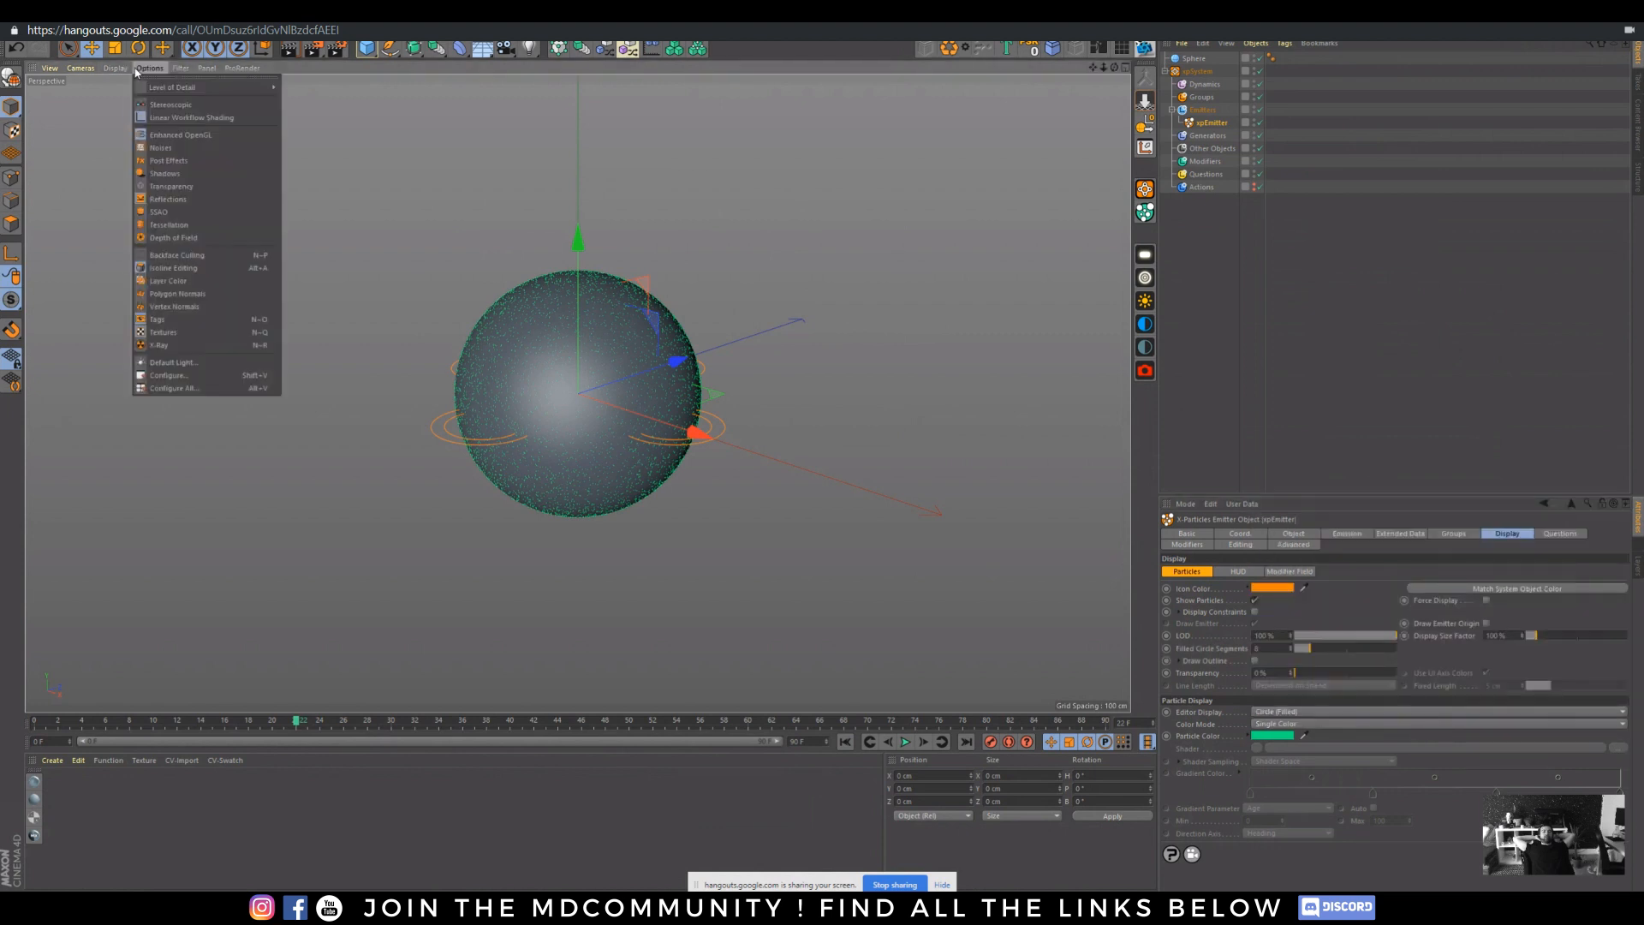
{"action": "left_click", "coordinate": [162, 214]}
{"action": "left_click", "coordinate": [846, 742]}
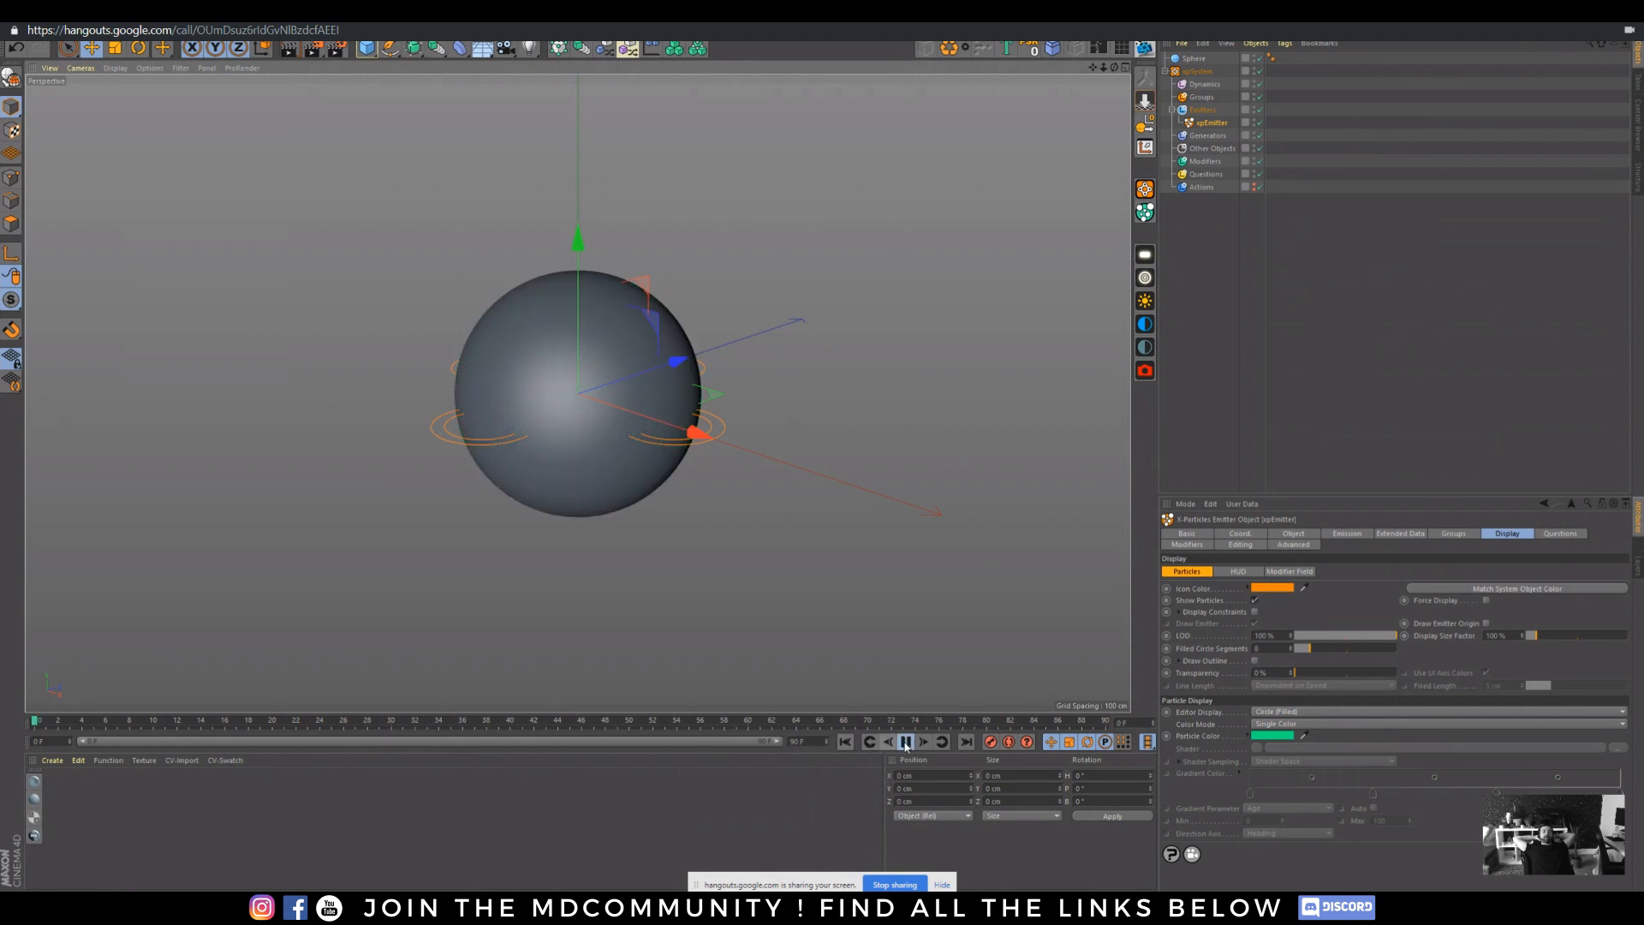
{"action": "left_click", "coordinate": [906, 741]}
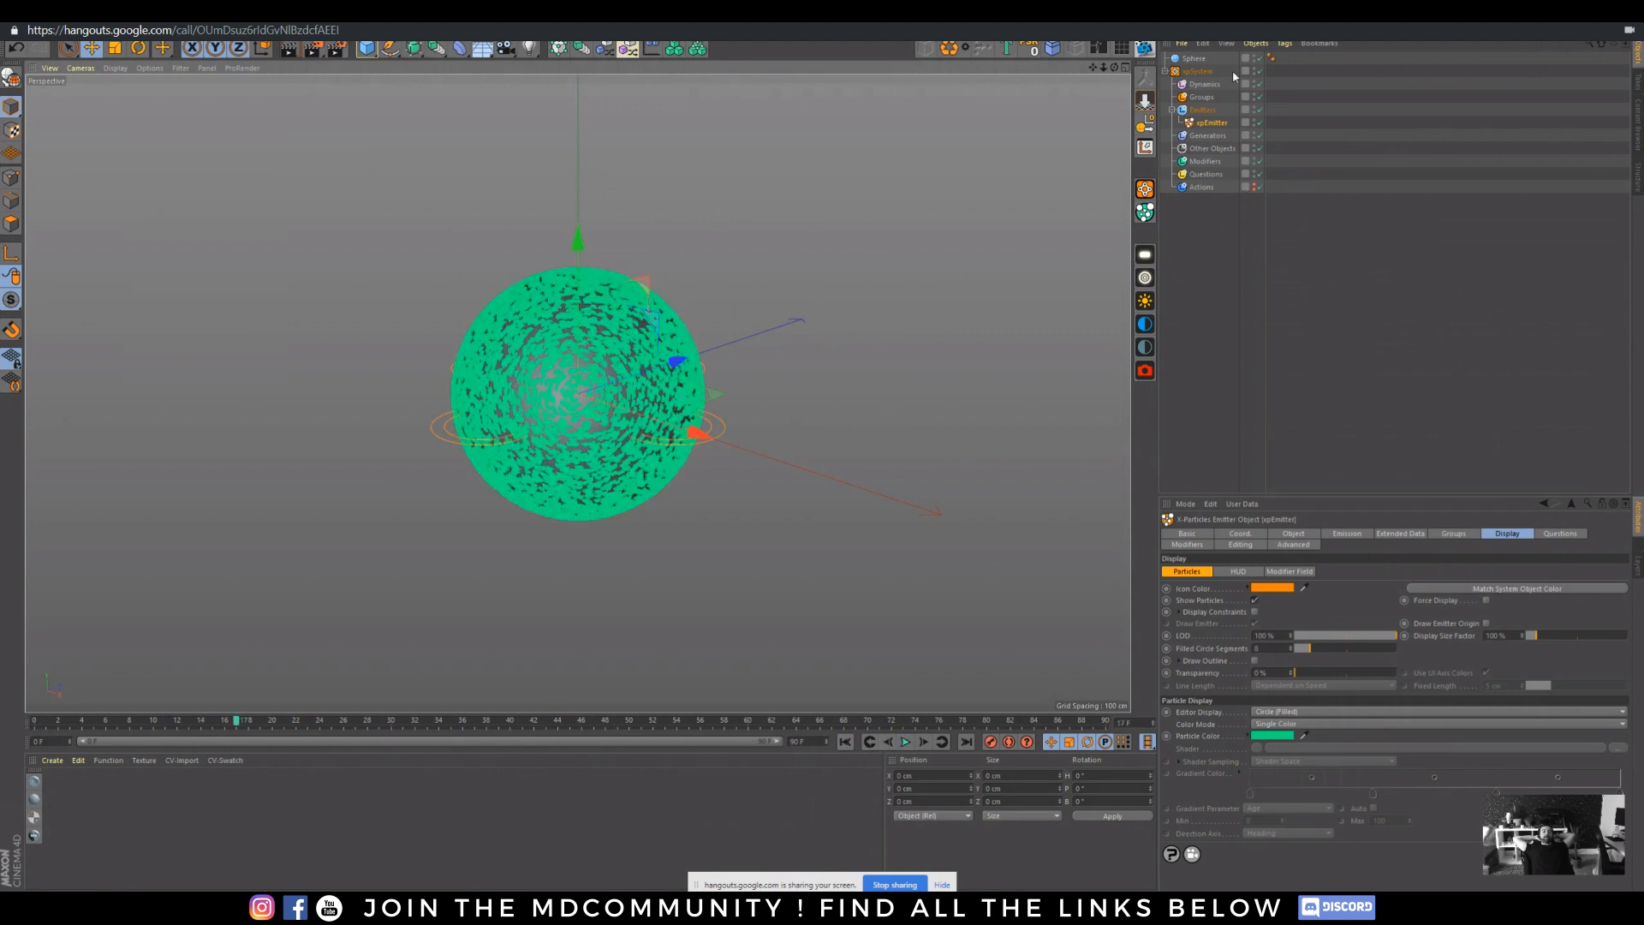
- Hide the source sphere in the viewport and inspect the particle-covered surface up close
{"action": "left_click", "coordinate": [1256, 58]}
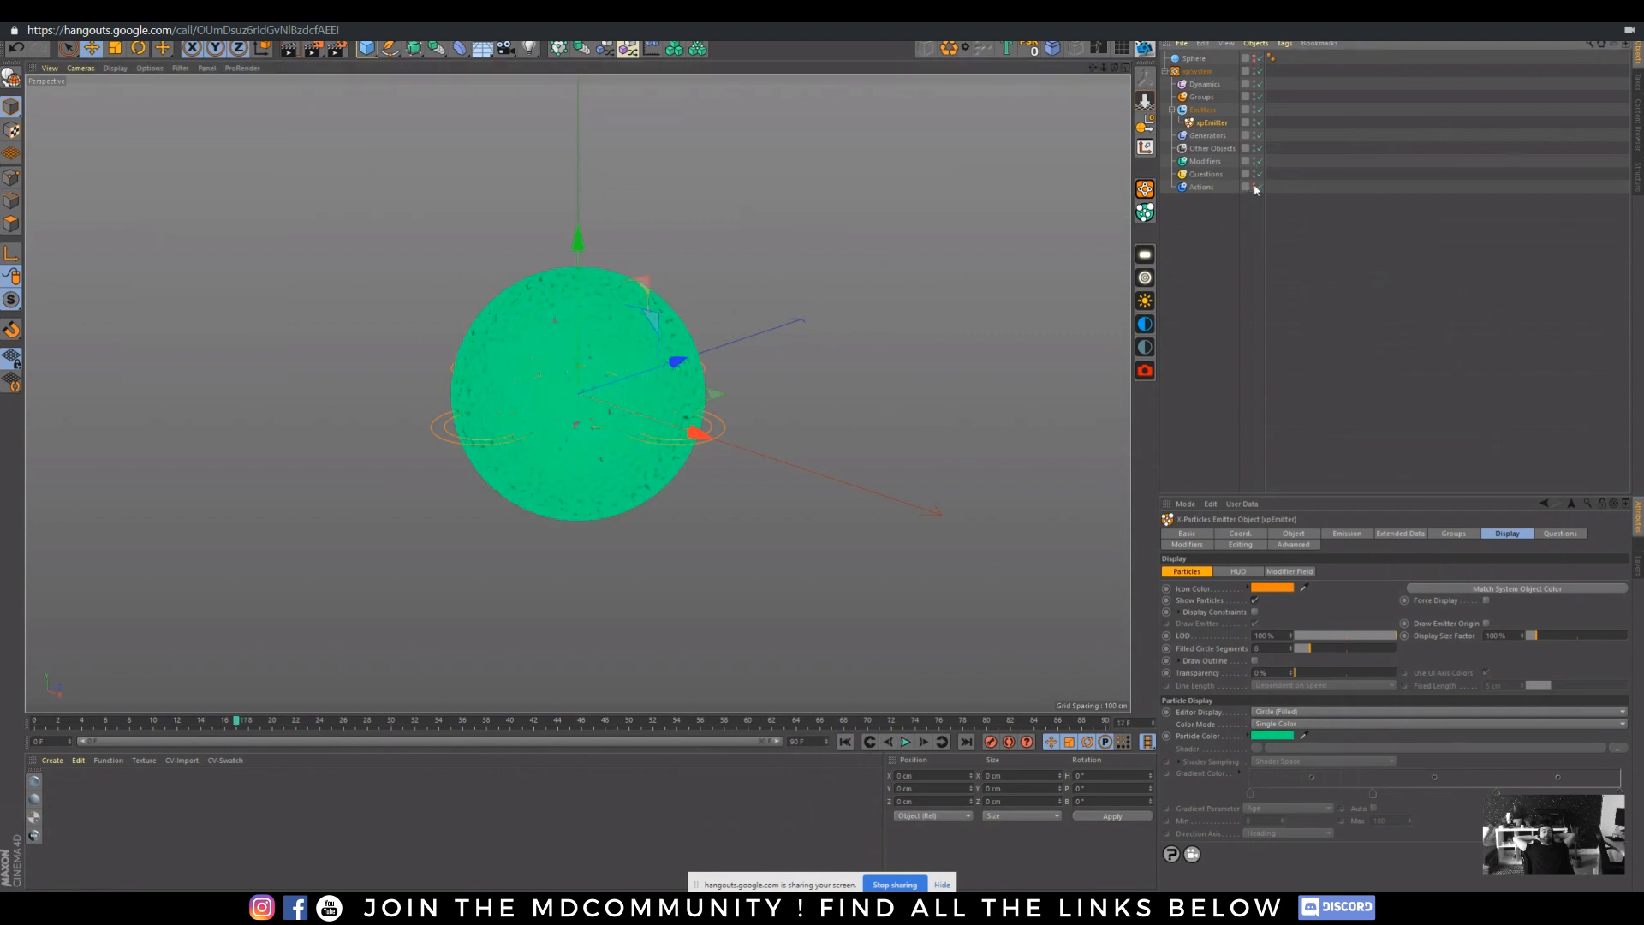
{"action": "left_click_drag", "start_coordinate": [599, 387], "coordinate": [626, 370], "text": "alt"}
{"action": "scroll", "coordinate": [626, 371], "scroll_direction": "up", "scroll_amount": 4}
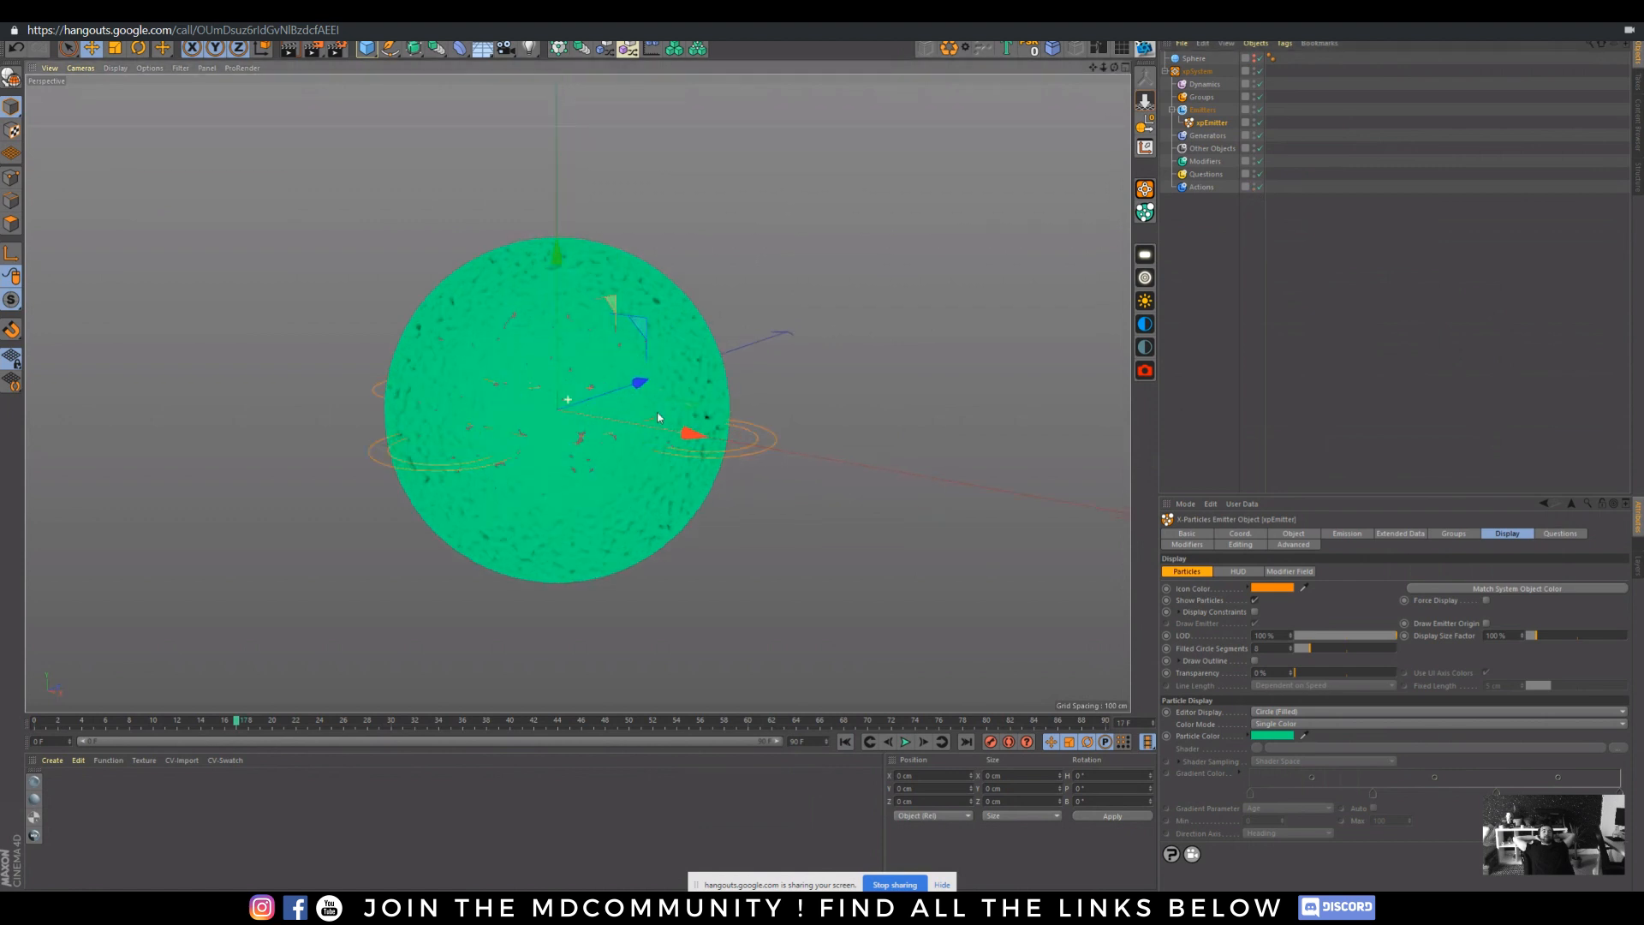
- Raise the emitter's shot count and replay the simulation from the start to check the particle coverage
{"action": "left_click", "coordinate": [1348, 533]}
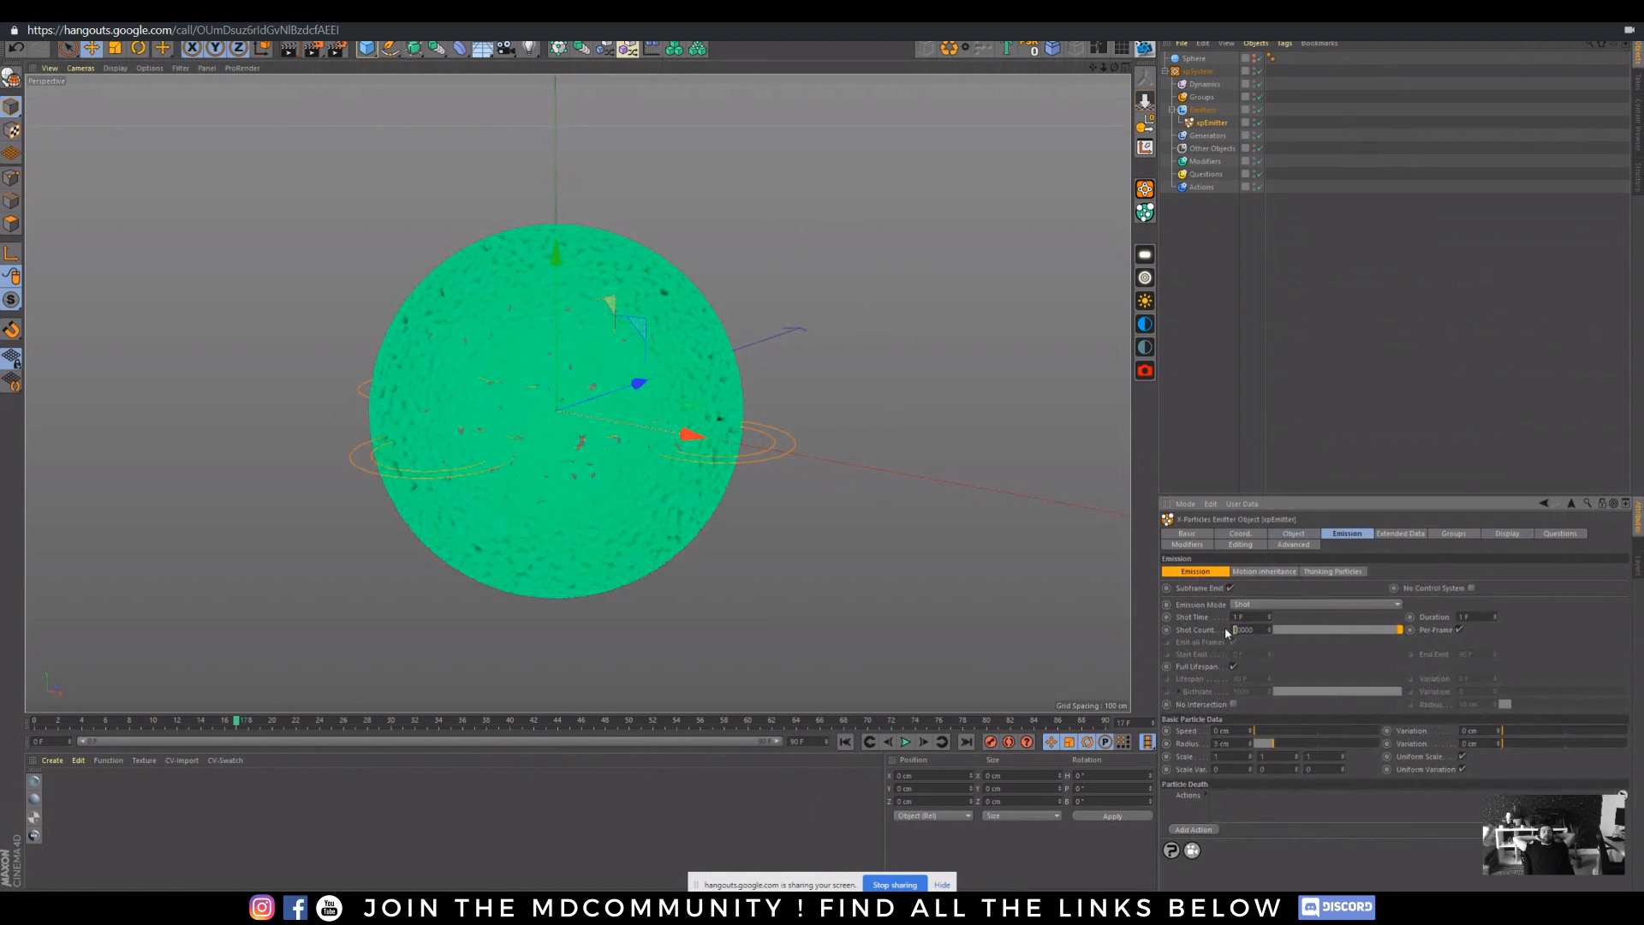
{"action": "left_click", "coordinate": [843, 742]}
{"action": "left_click", "coordinate": [905, 742]}
{"action": "left_click", "coordinate": [906, 742]}
- Add an xpTurbulence motion modifier with Curl noise type and play the simulation from the start
{"action": "left_click", "coordinate": [1205, 161]}
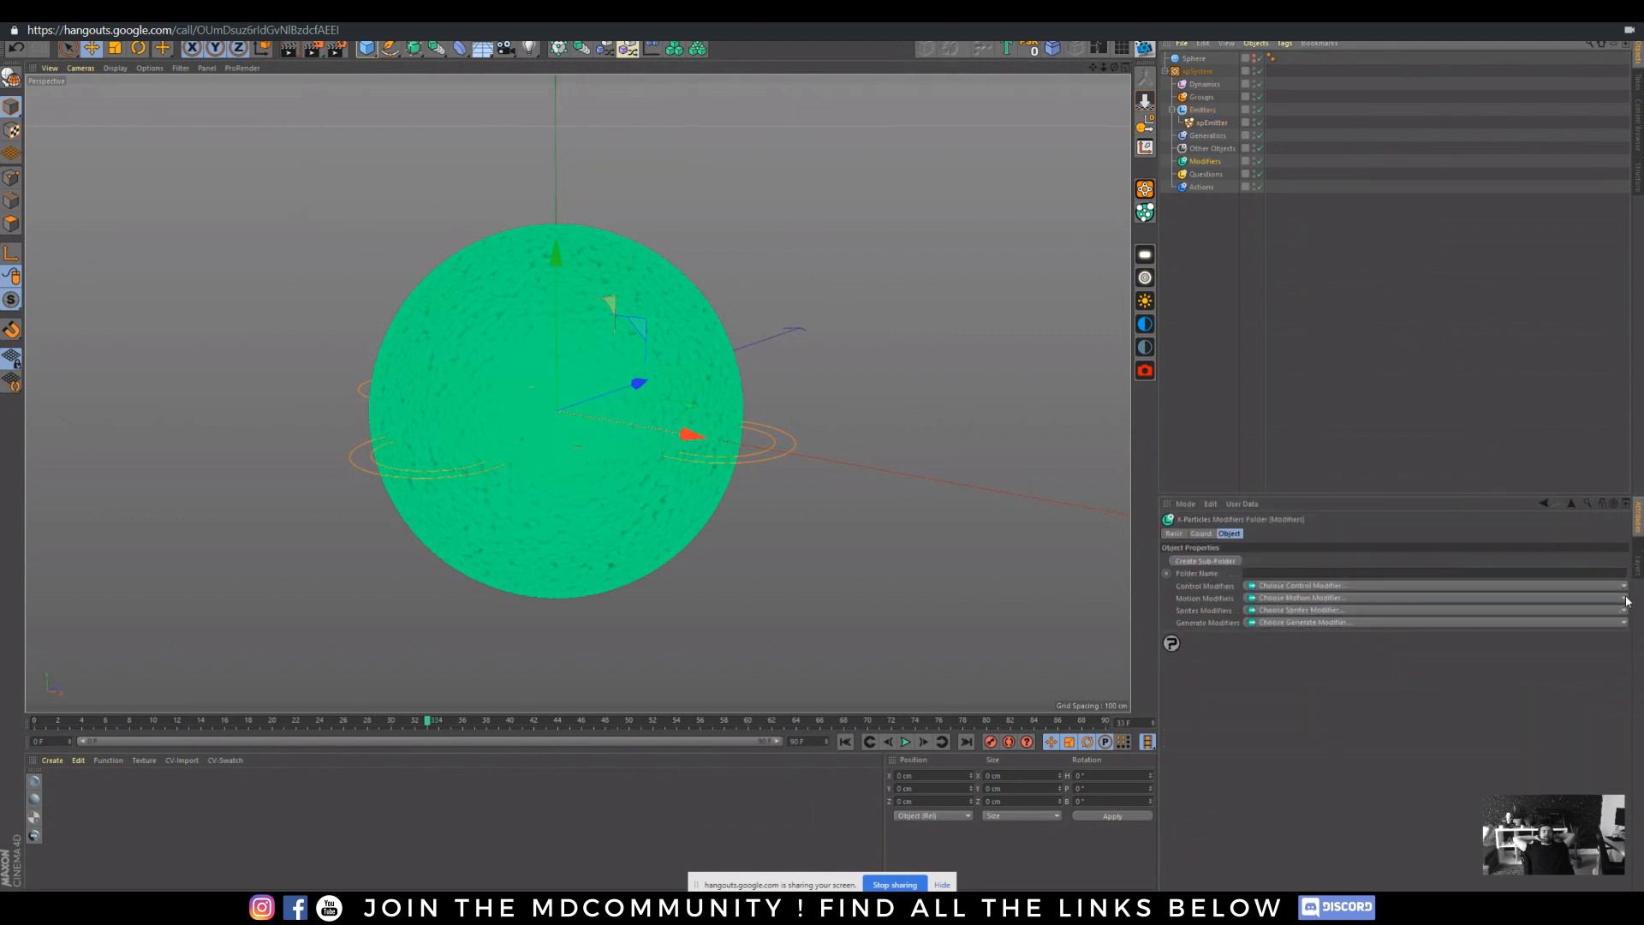
{"action": "left_click", "coordinate": [1624, 599]}
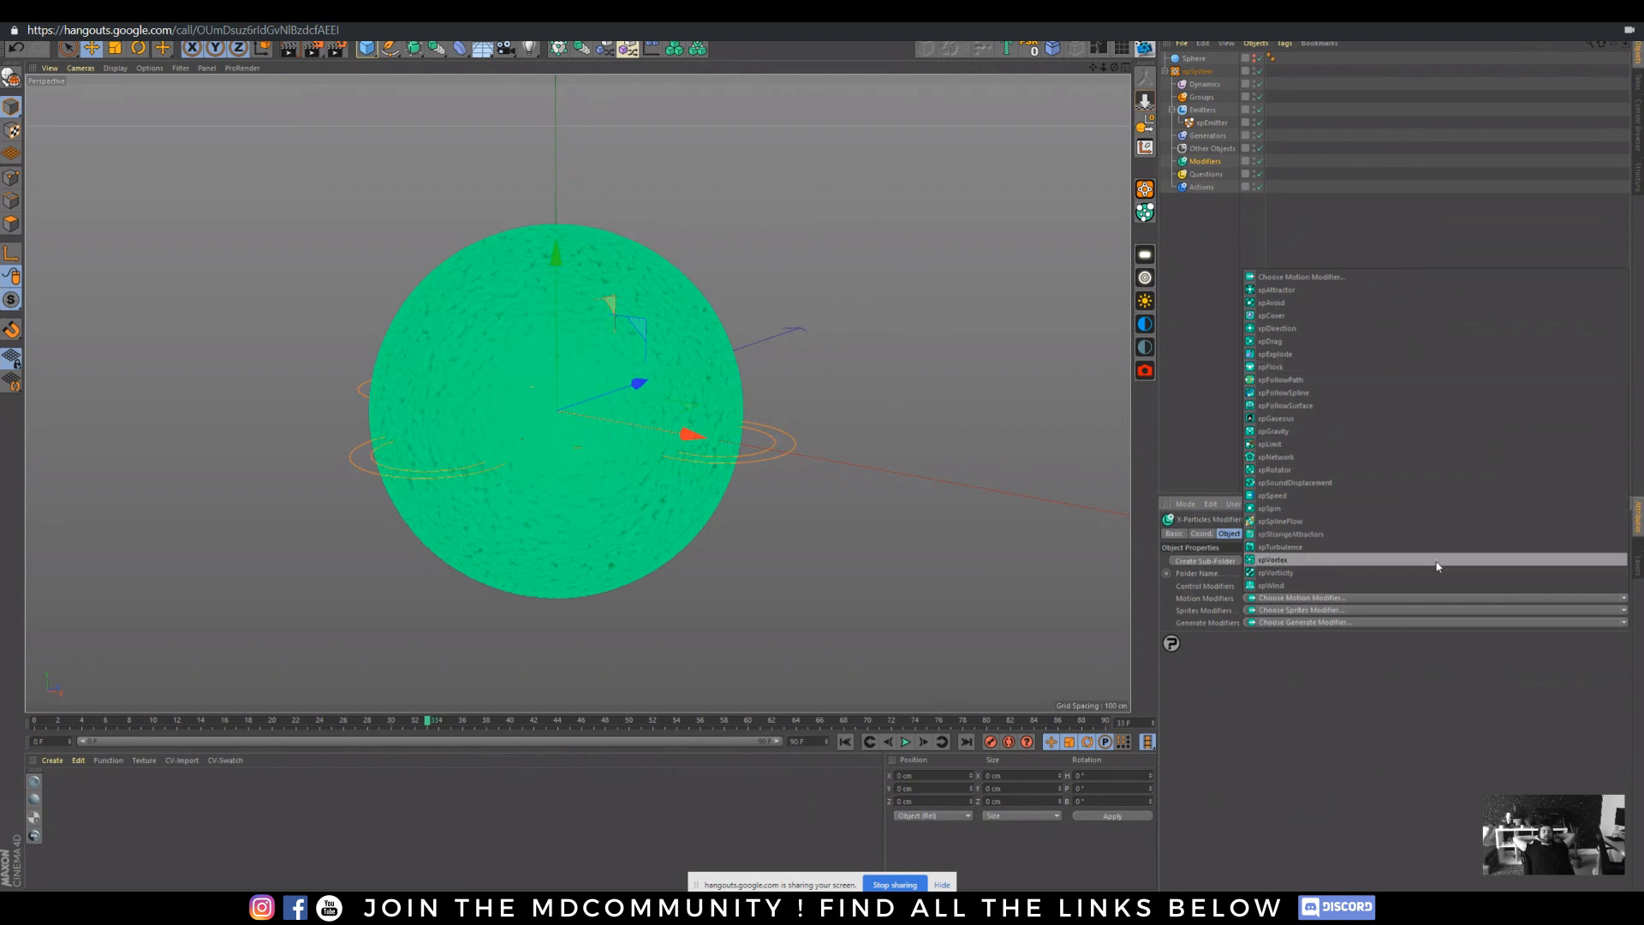
{"action": "left_click", "coordinate": [1350, 550]}
{"action": "left_click", "coordinate": [1308, 584]}
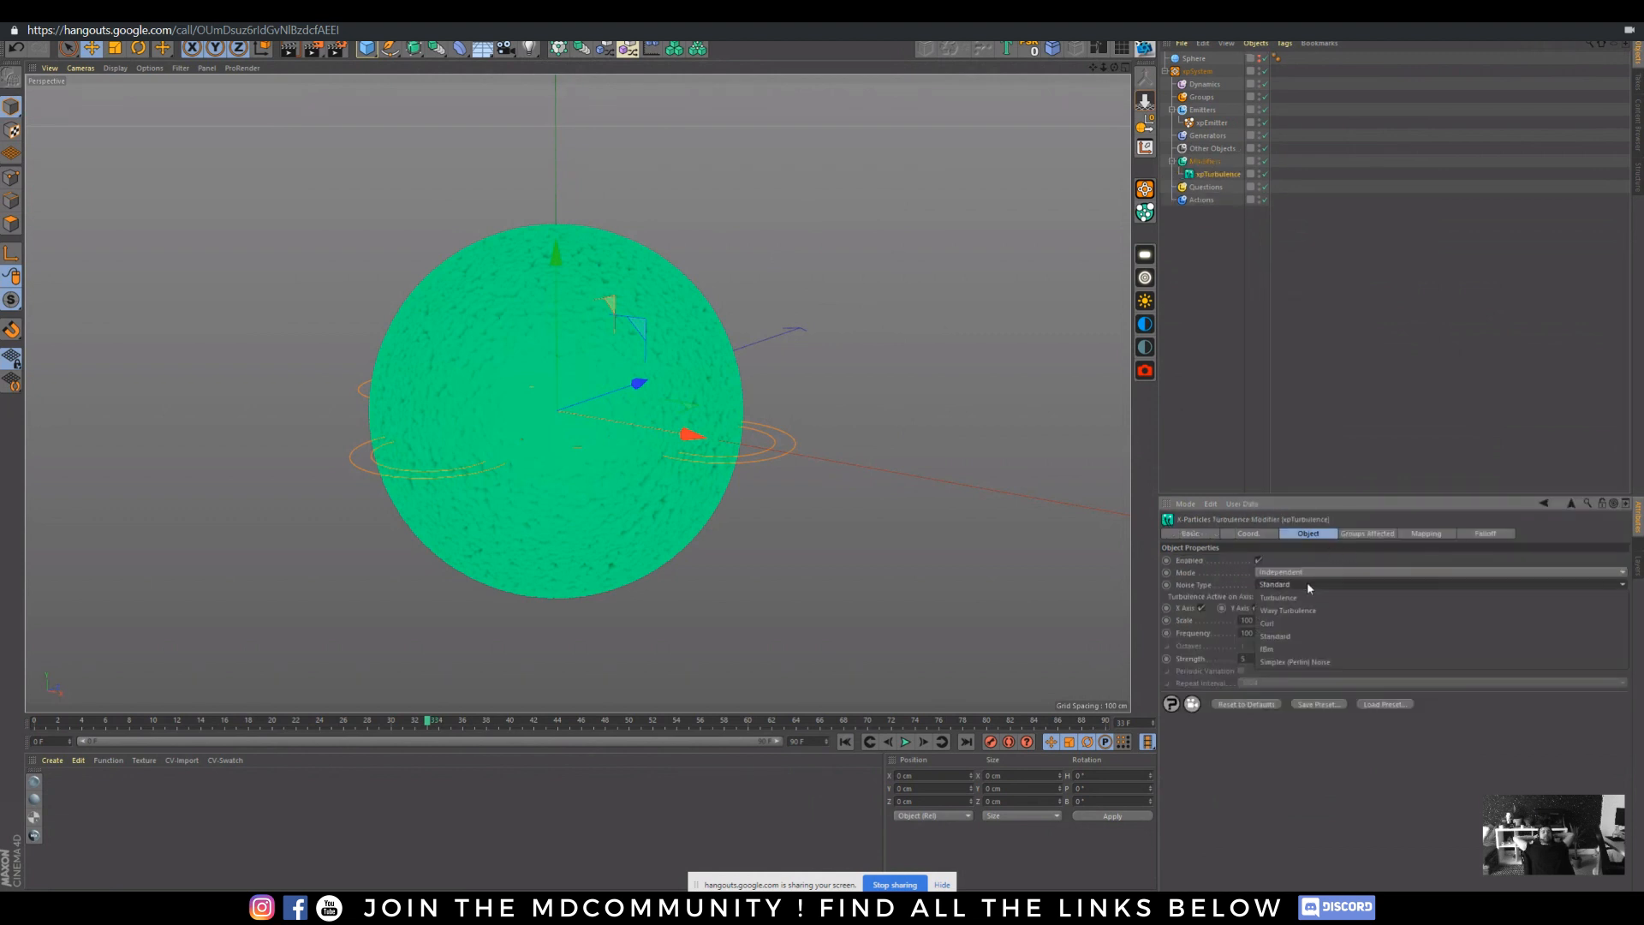
{"action": "left_click", "coordinate": [1305, 624]}
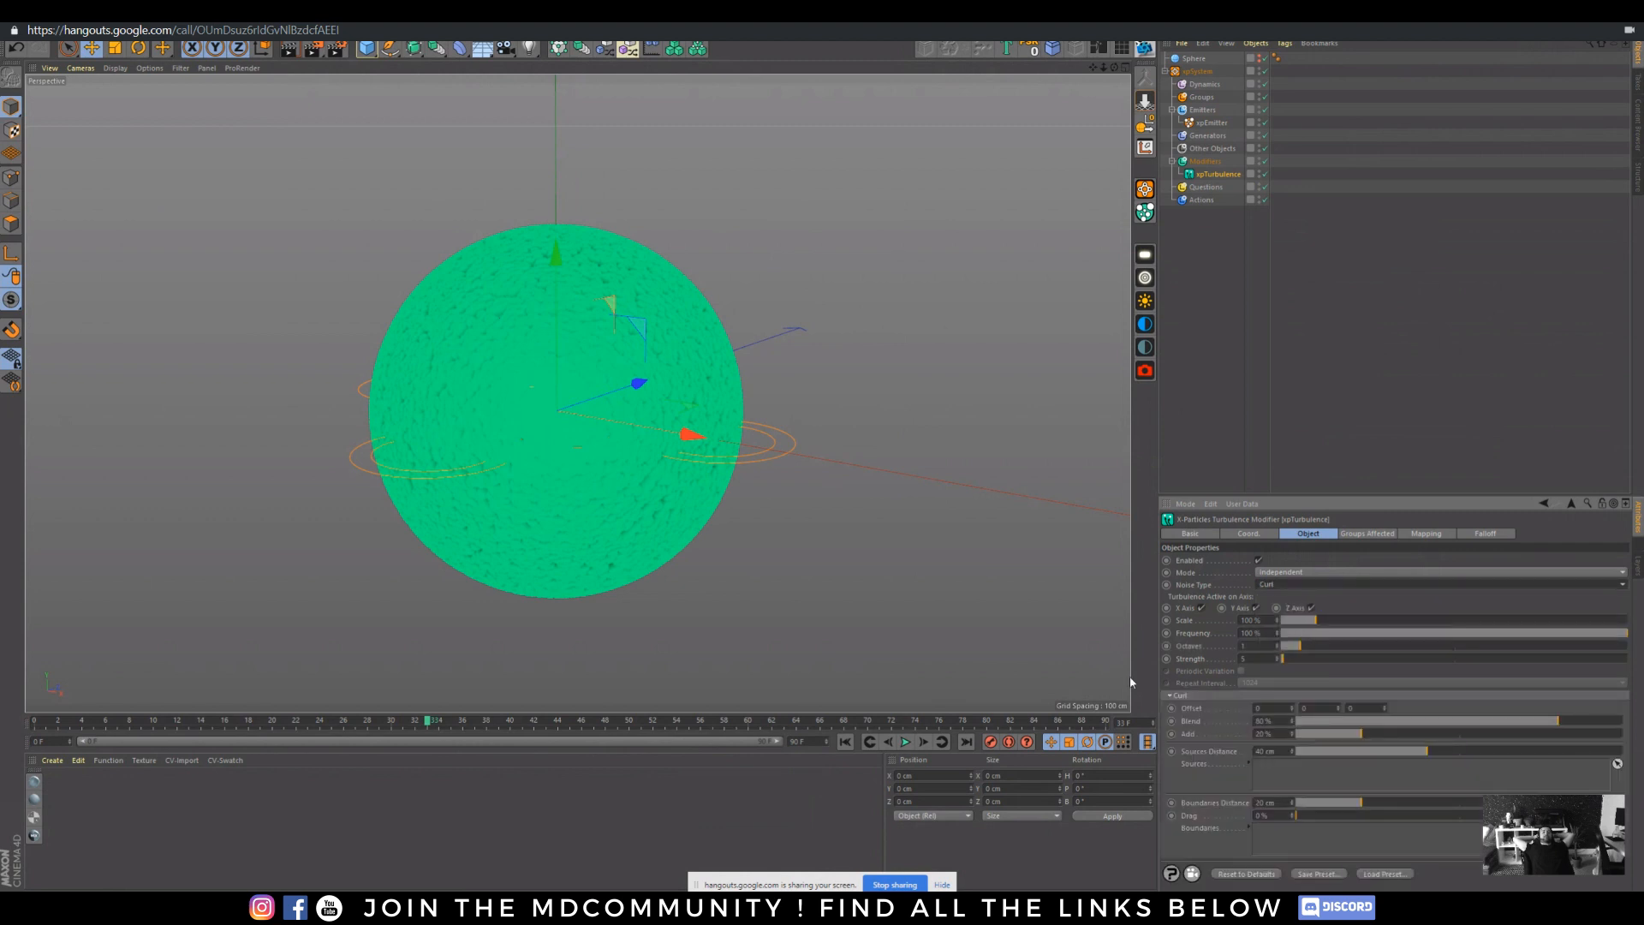
{"action": "left_click", "coordinate": [845, 741]}
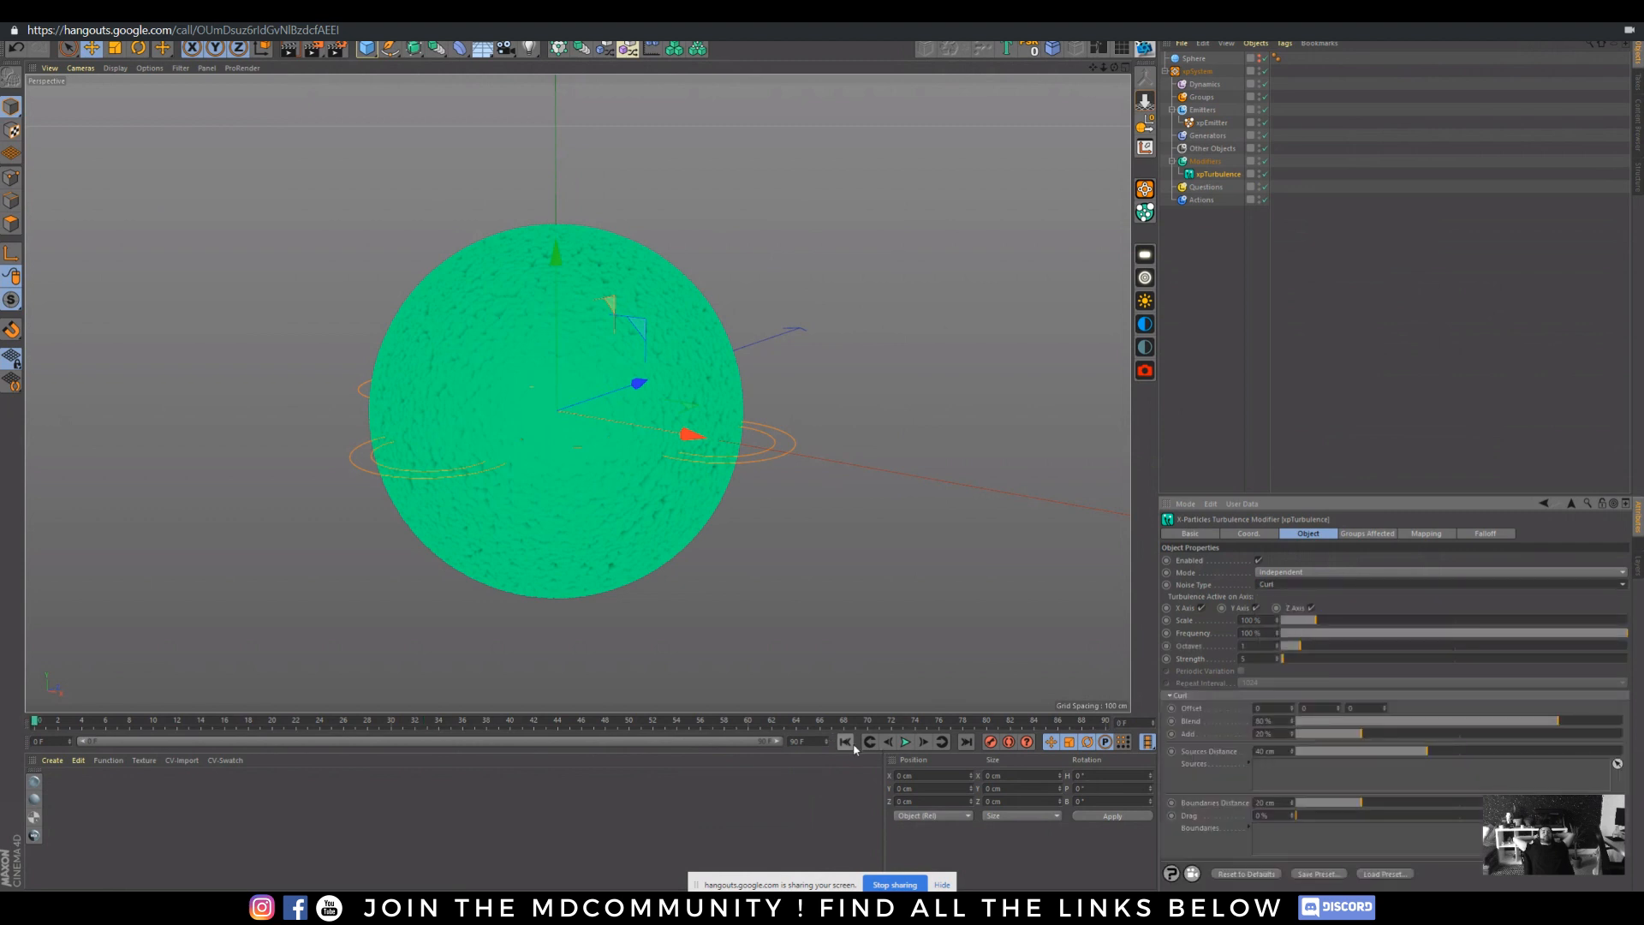
{"action": "left_click", "coordinate": [904, 742]}
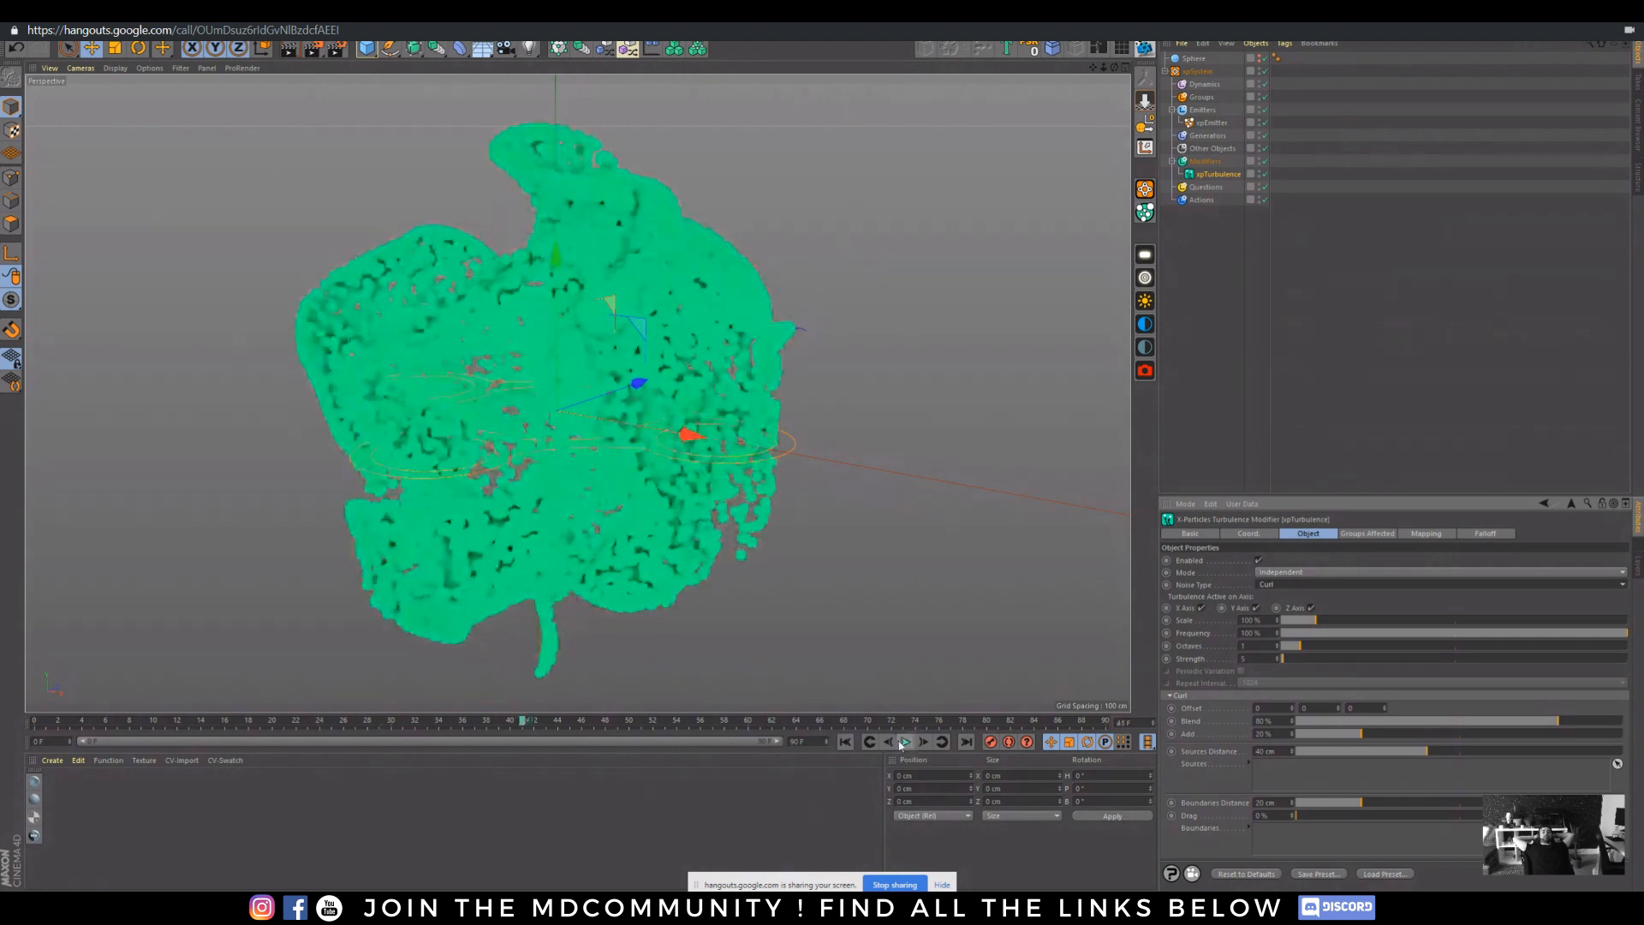
- Return to the first frame and add a Linear Field to the turbulence modifier's falloff
{"action": "left_click", "coordinate": [846, 741]}
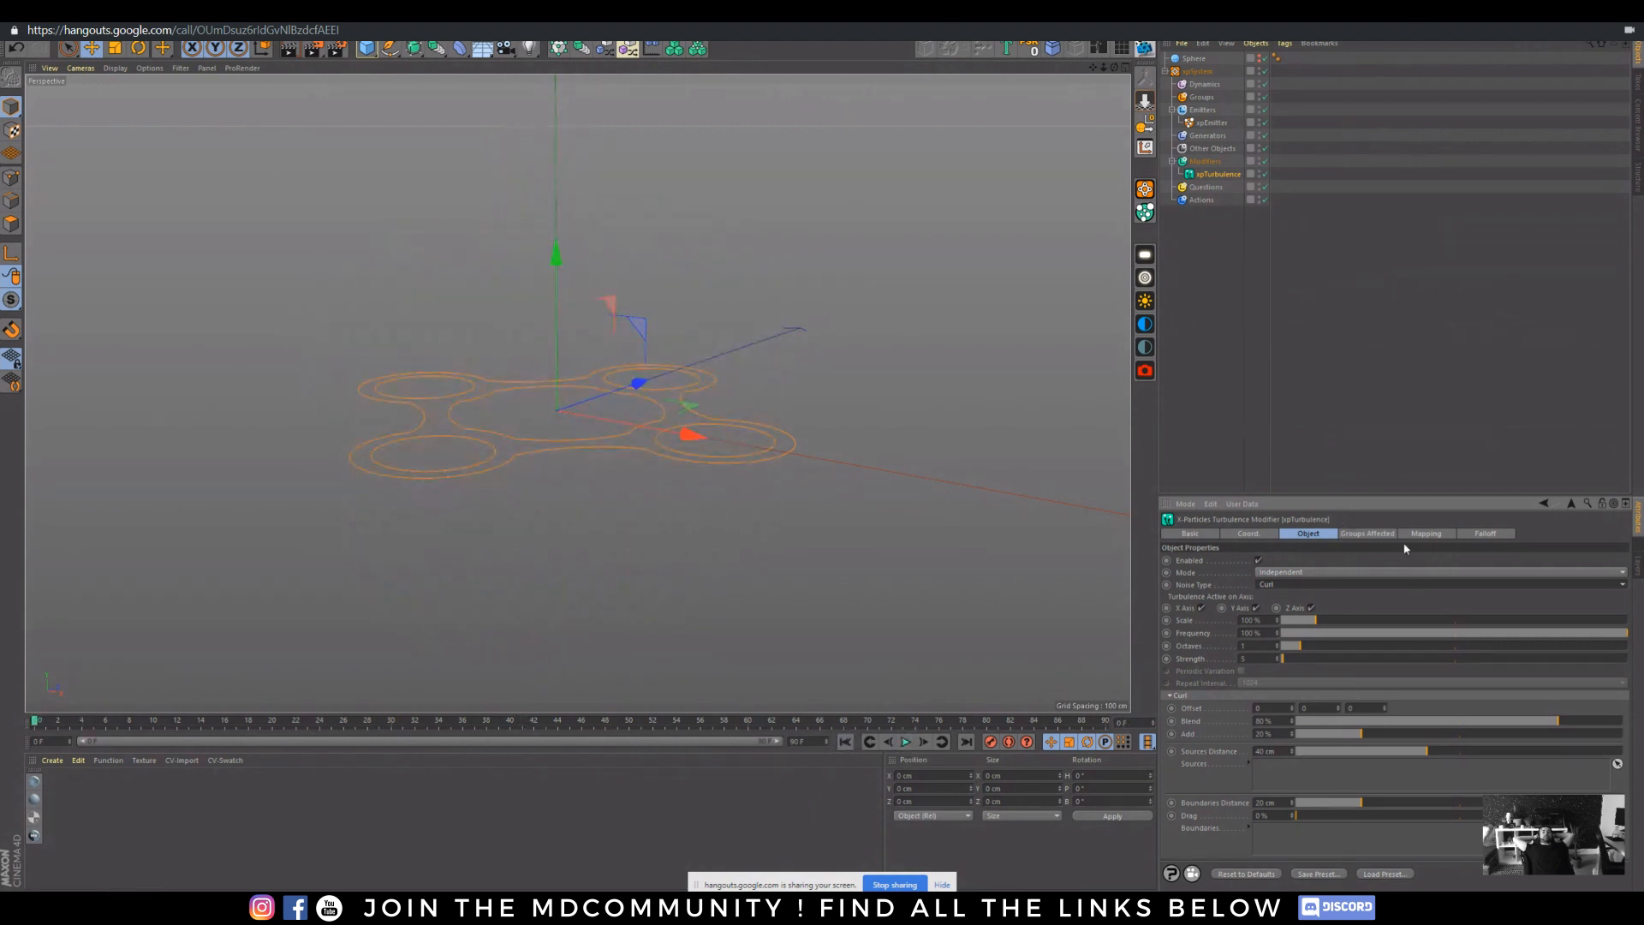
{"action": "left_click", "coordinate": [1486, 534]}
{"action": "left_click", "coordinate": [1194, 656]}
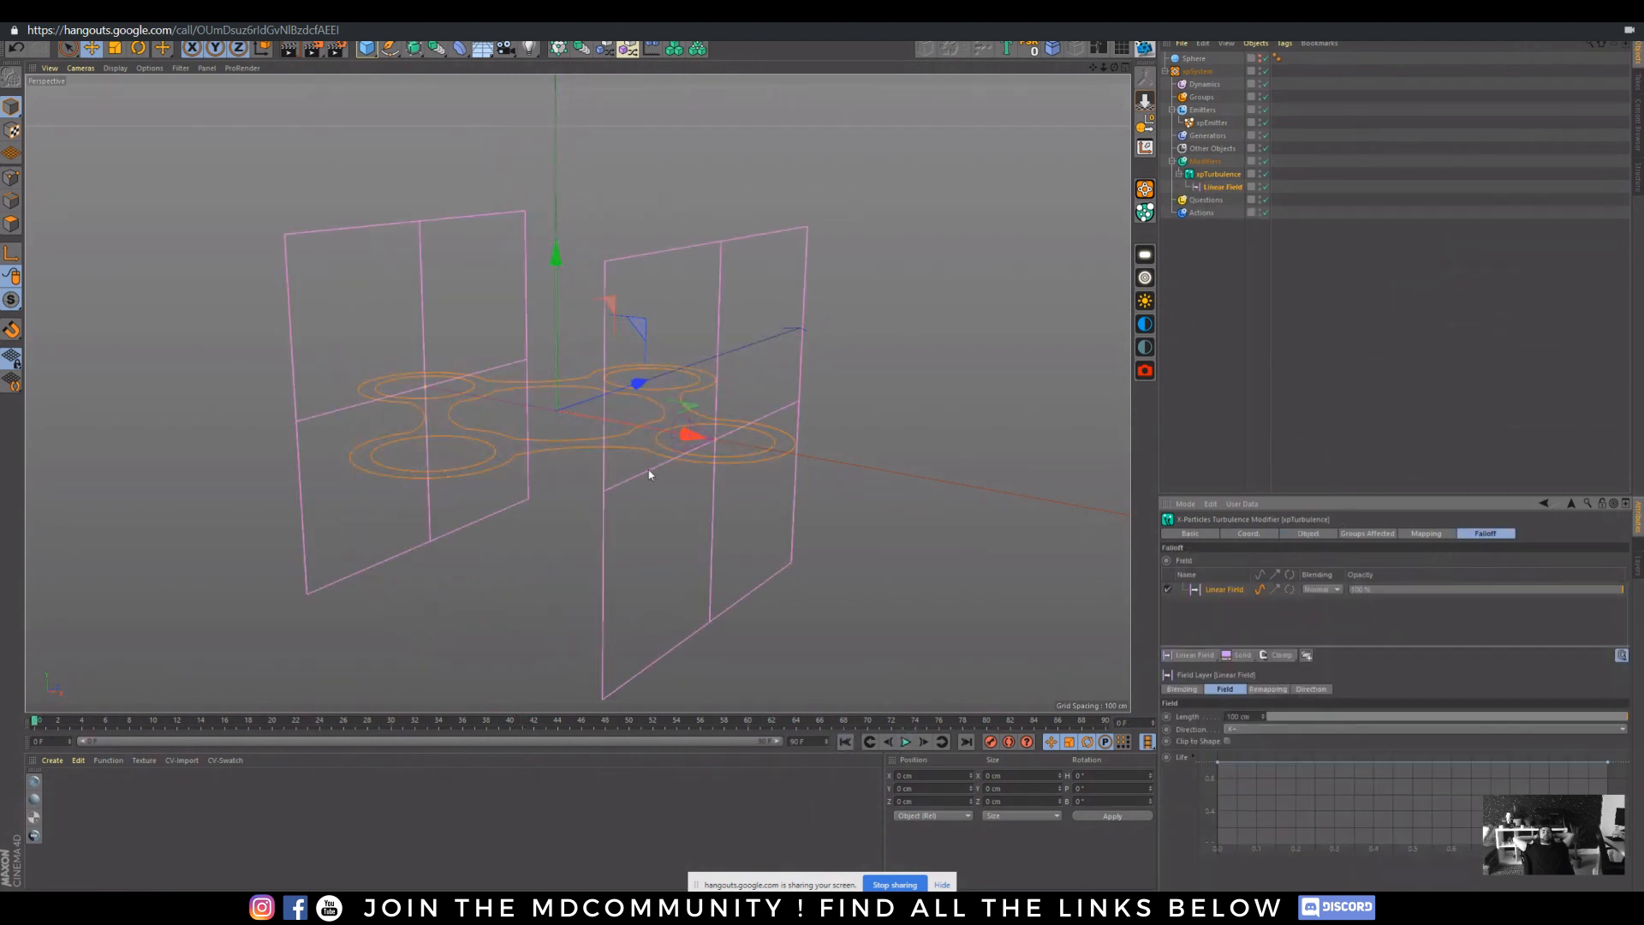
- Slide the Linear Field along X through the sphere during playback to about X 243 cm, and replay the simulation from the start
{"action": "left_click_drag", "start_coordinate": [602, 445], "coordinate": [745, 628], "text": "alt"}
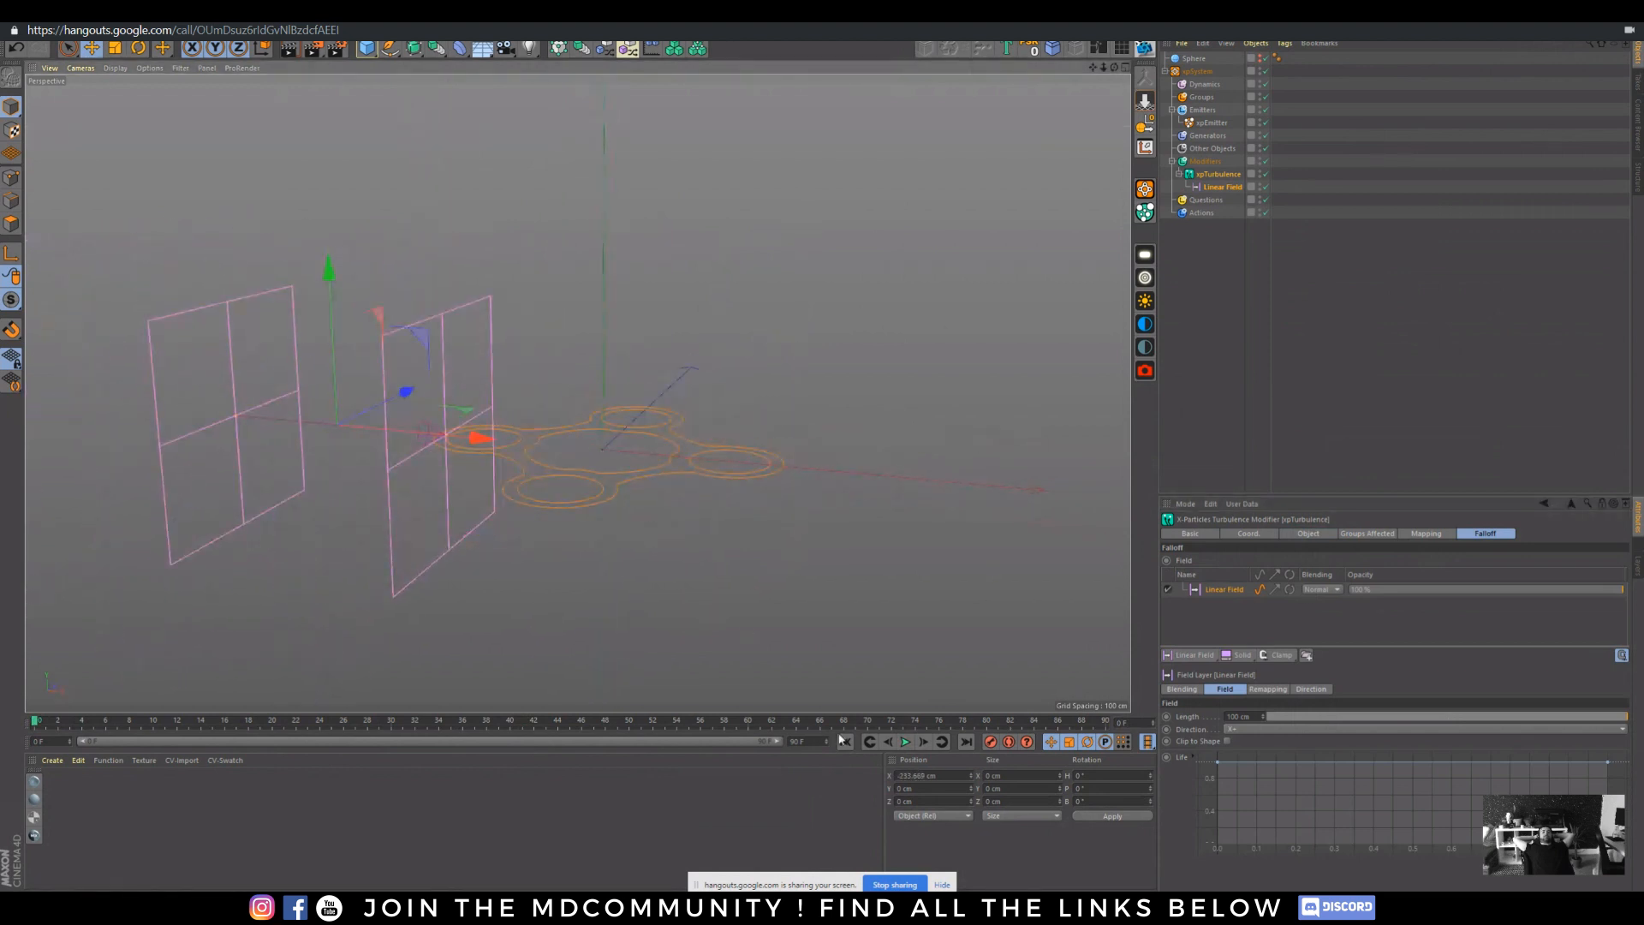
{"action": "left_click", "coordinate": [906, 742]}
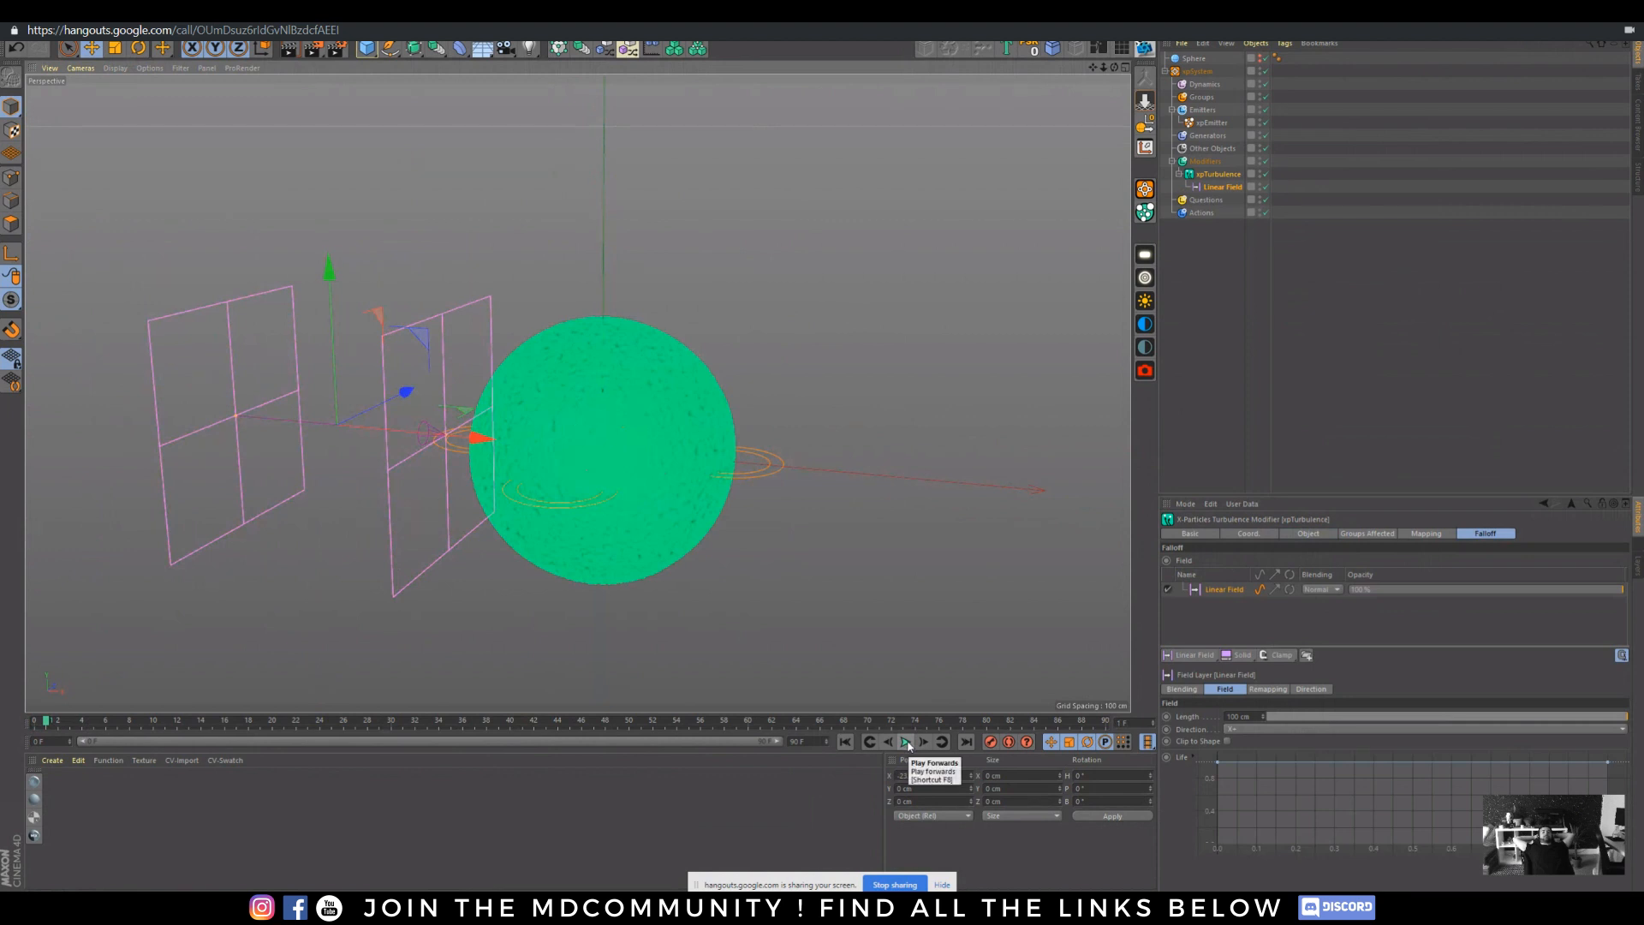
{"action": "left_click_drag", "start_coordinate": [479, 442], "coordinate": [1094, 491]}
{"action": "left_click", "coordinate": [901, 743]}
{"action": "left_click", "coordinate": [846, 742]}
{"action": "left_click", "coordinate": [905, 742]}
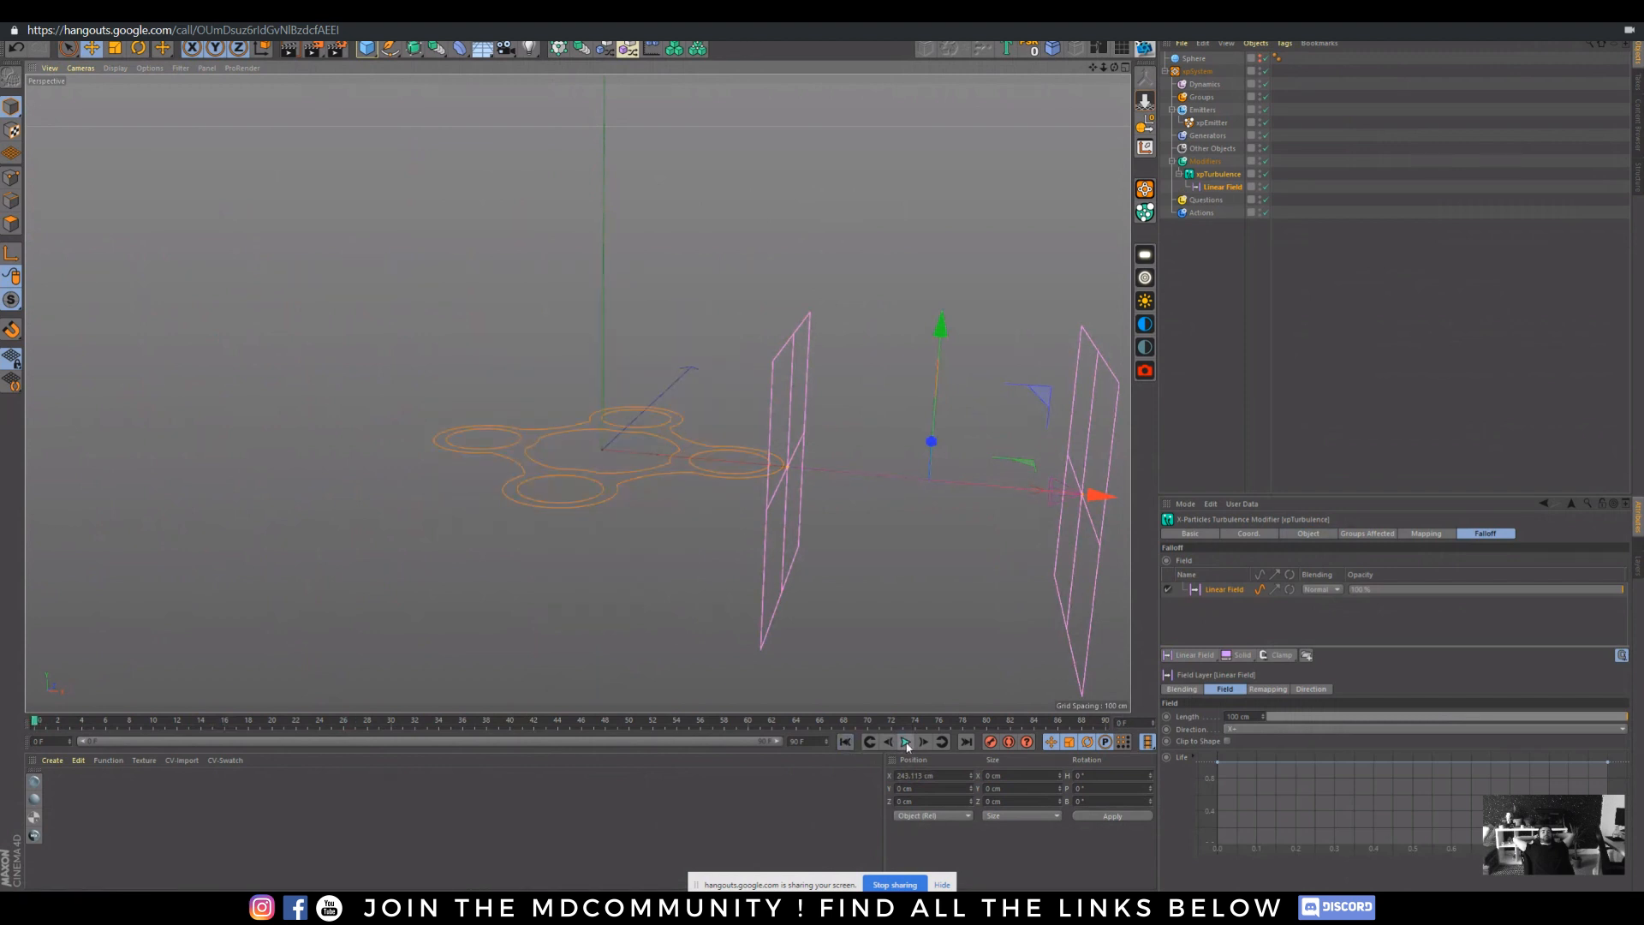
{"action": "left_click", "coordinate": [905, 742]}
{"action": "left_click", "coordinate": [846, 741]}
- Keyframe the Linear Field's position at frames 12 and 30, moving it across the sphere from its positive X side to its negative X side
{"action": "left_click", "coordinate": [1222, 188]}
{"action": "key", "text": "F8"}
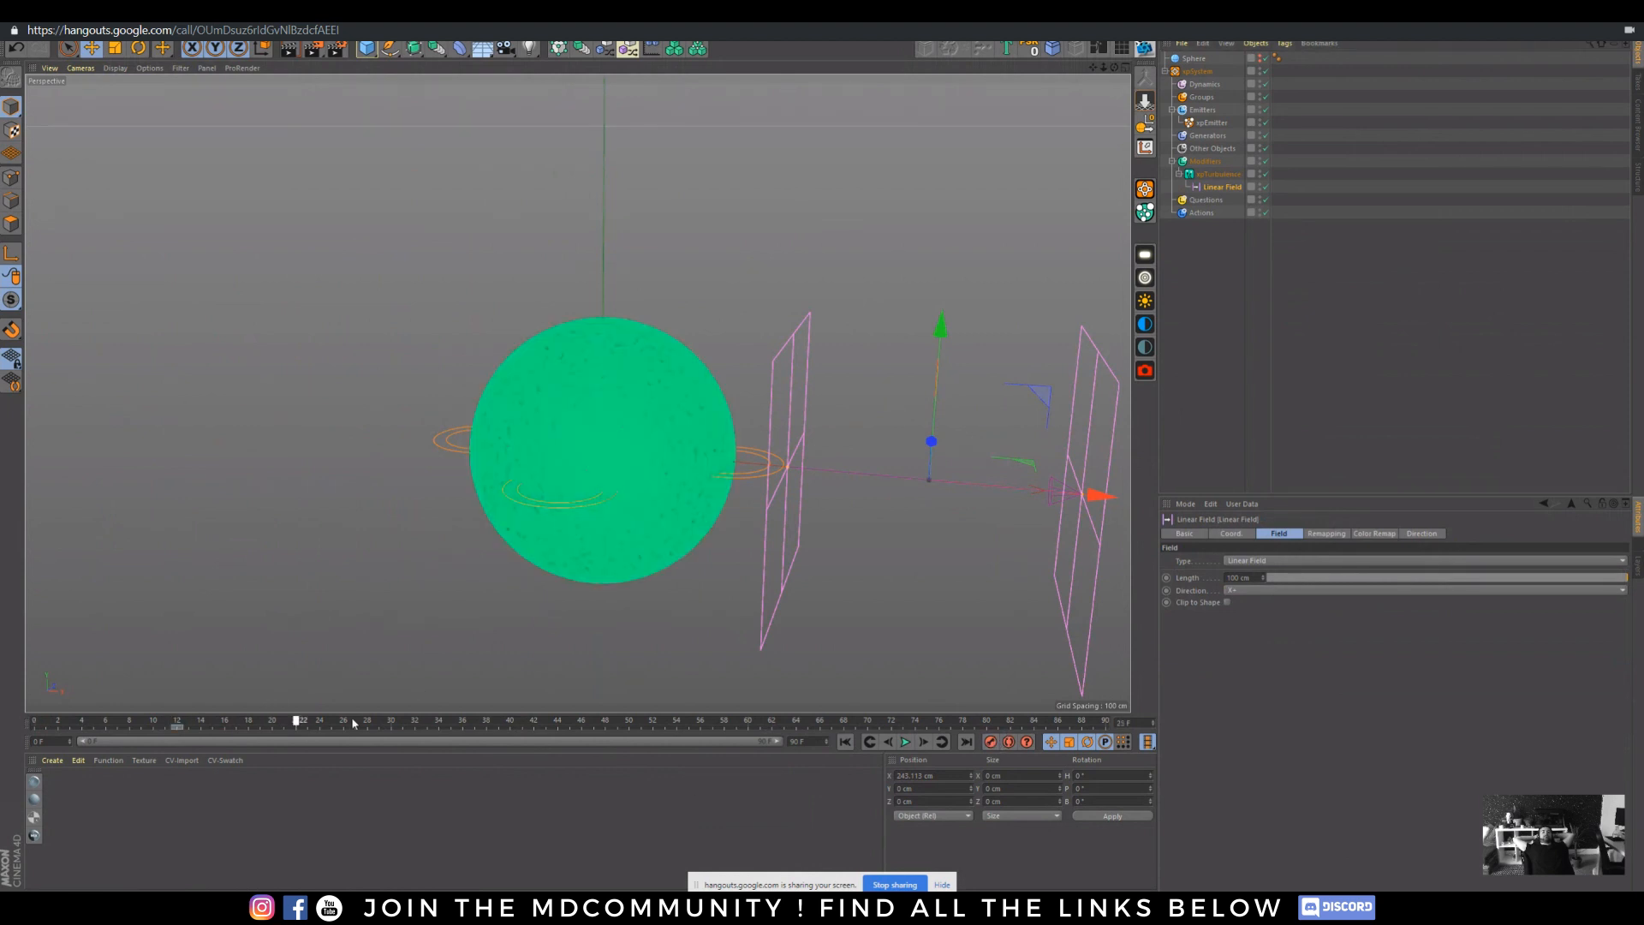
{"action": "left_click_drag", "start_coordinate": [1096, 495], "coordinate": [381, 428]}
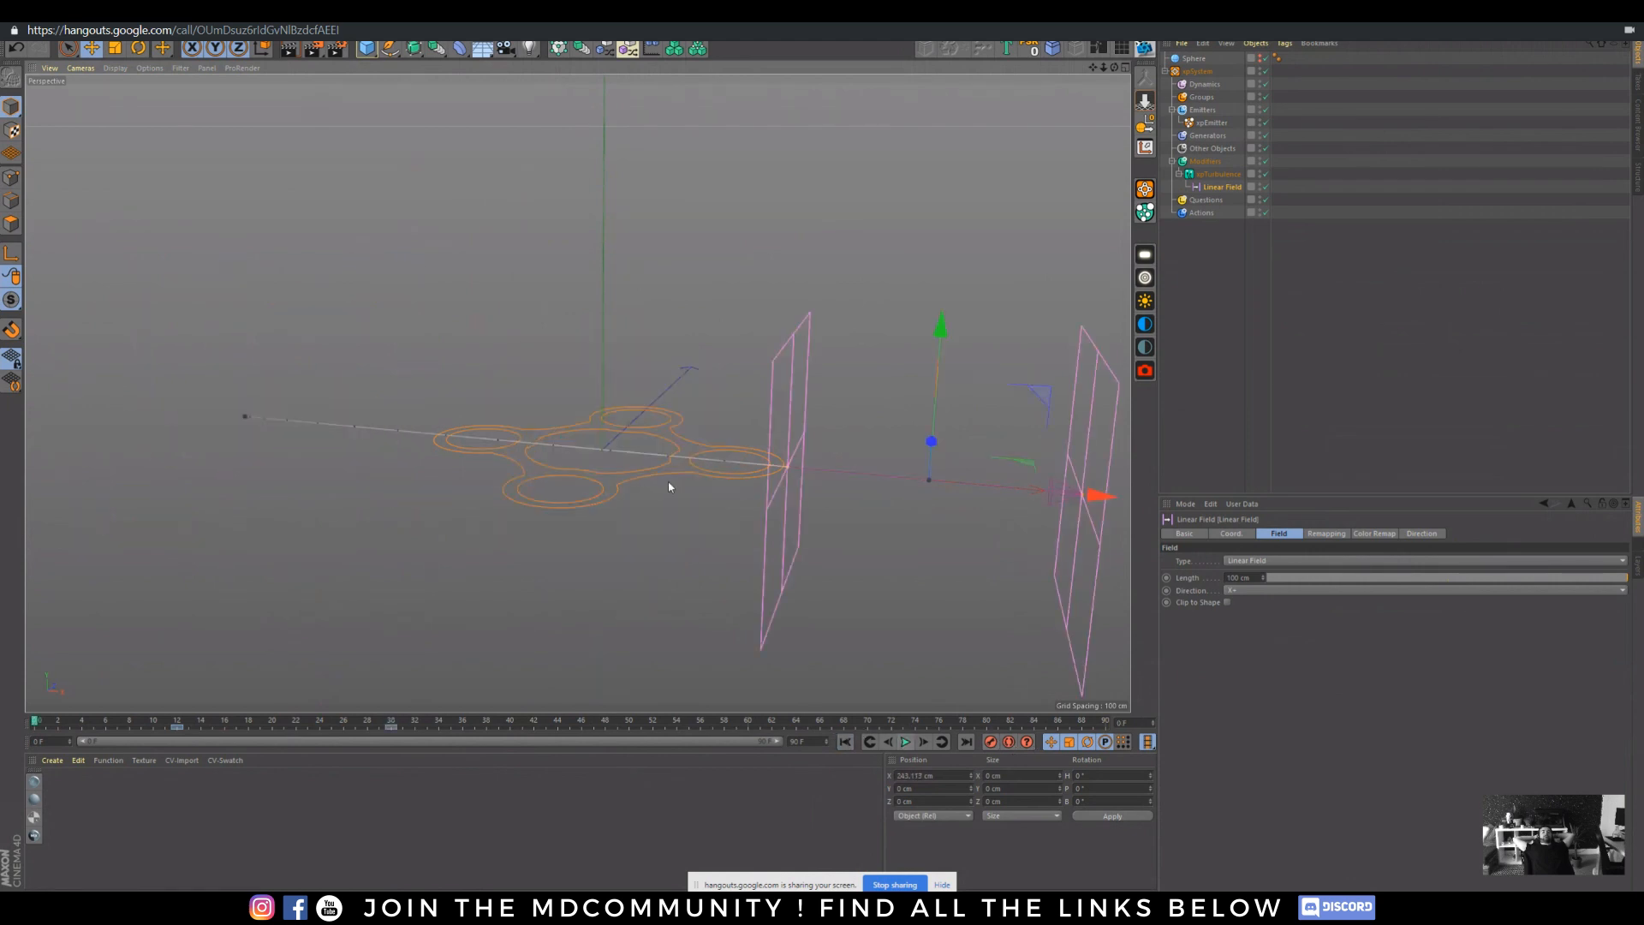
- Replay the simulation from the first frame to check how the animated Linear Field triggers the turbulence
{"action": "left_click_drag", "start_coordinate": [843, 593], "coordinate": [757, 591], "text": "alt"}
{"action": "left_click", "coordinate": [906, 742]}
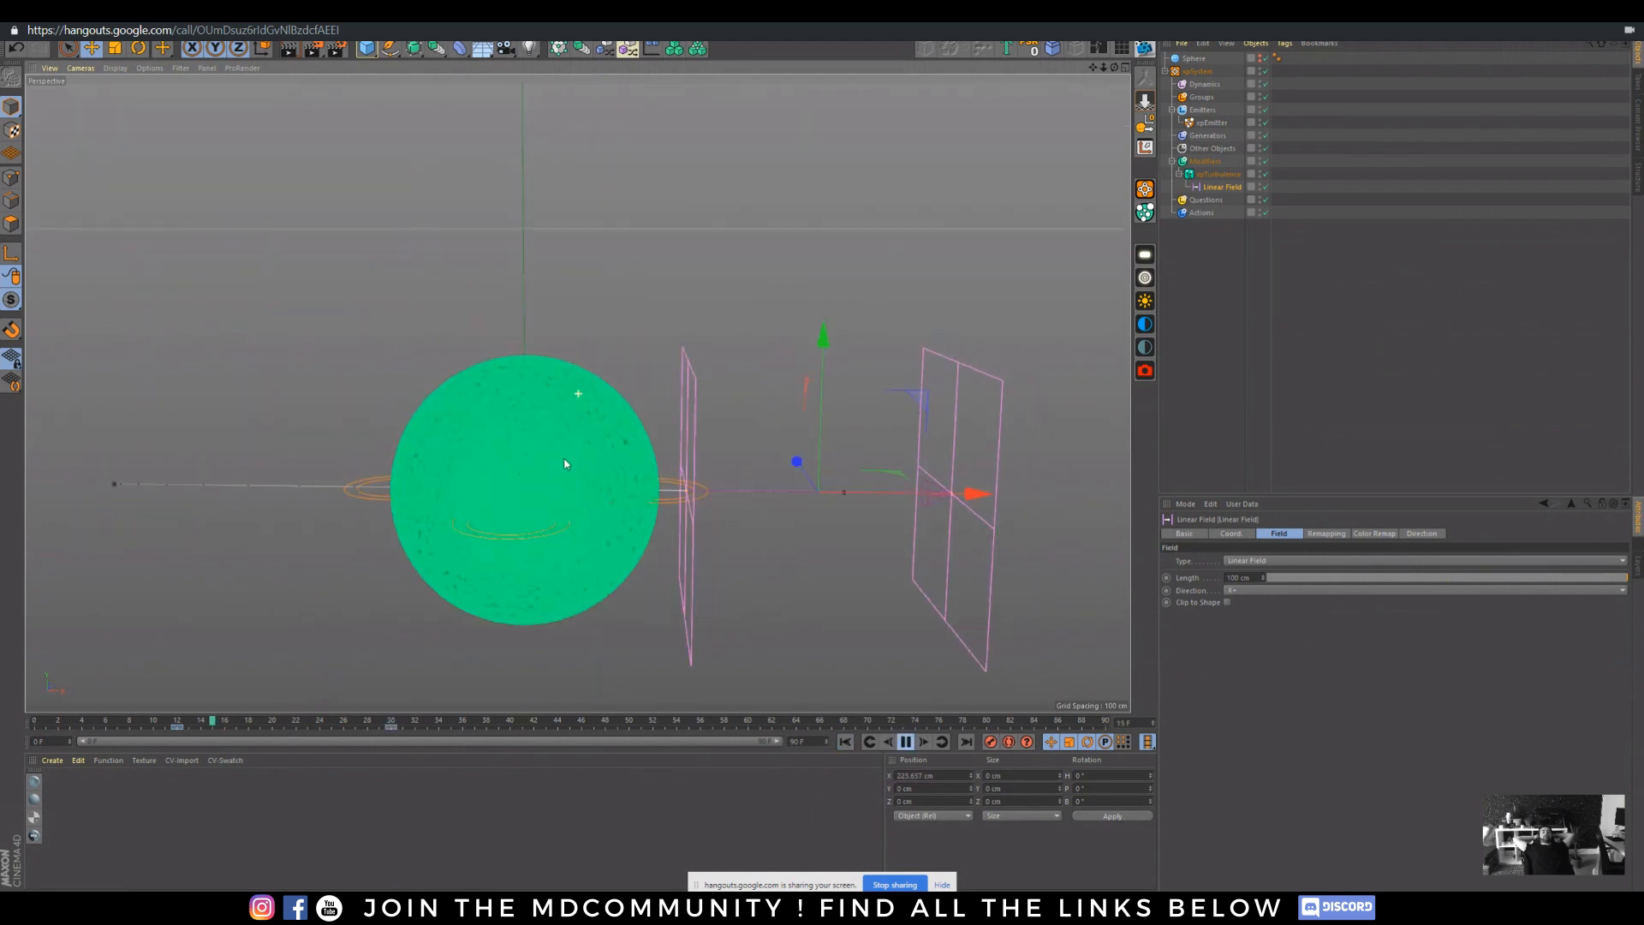
{"action": "left_click", "coordinate": [906, 742]}
{"action": "left_click", "coordinate": [847, 742]}
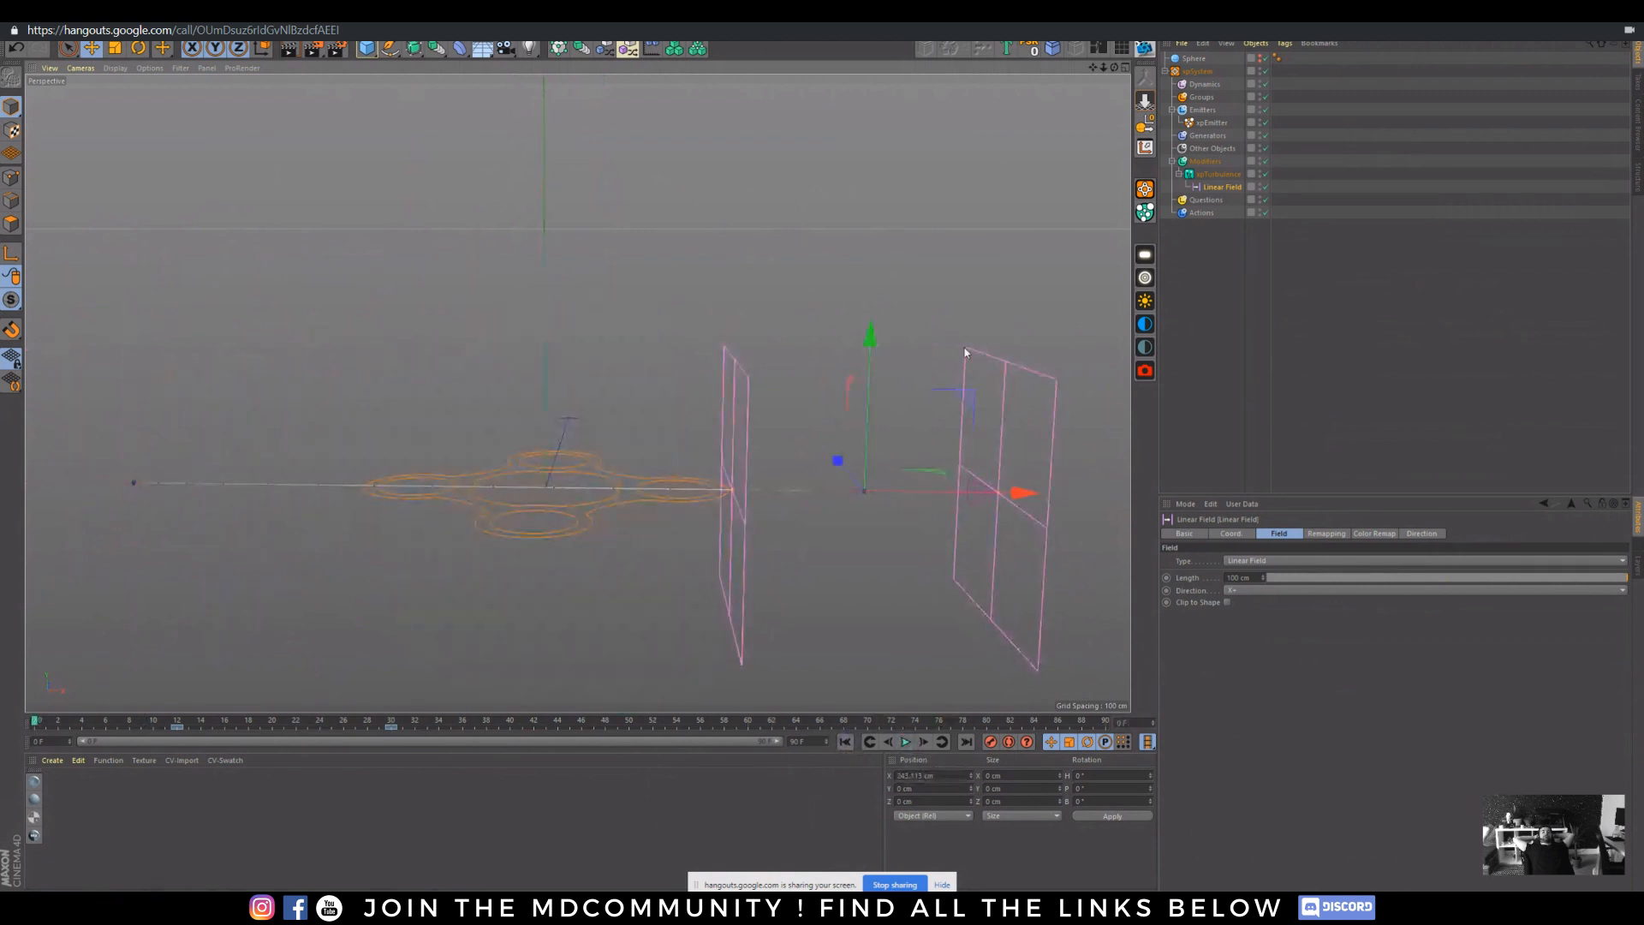
{"action": "left_click", "coordinate": [906, 742]}
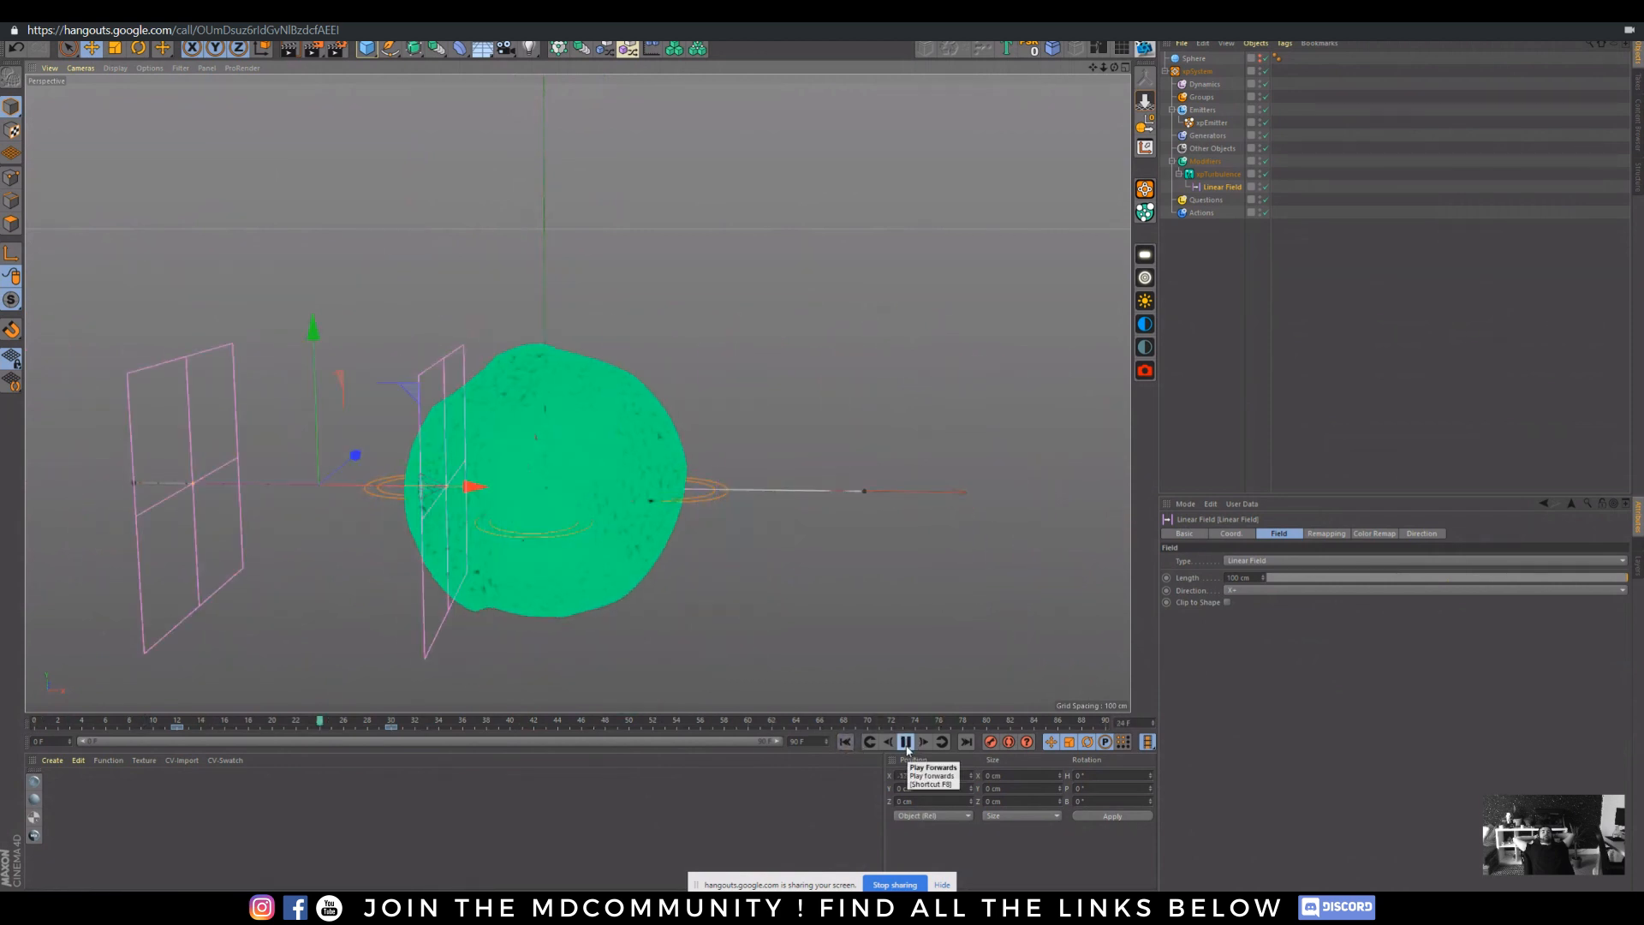
{"action": "left_click", "coordinate": [906, 743]}
- Add an xpAttractor motion modifier to the Modifiers folder and set its Force to about -27 at the first frame
{"action": "left_click", "coordinate": [1216, 162]}
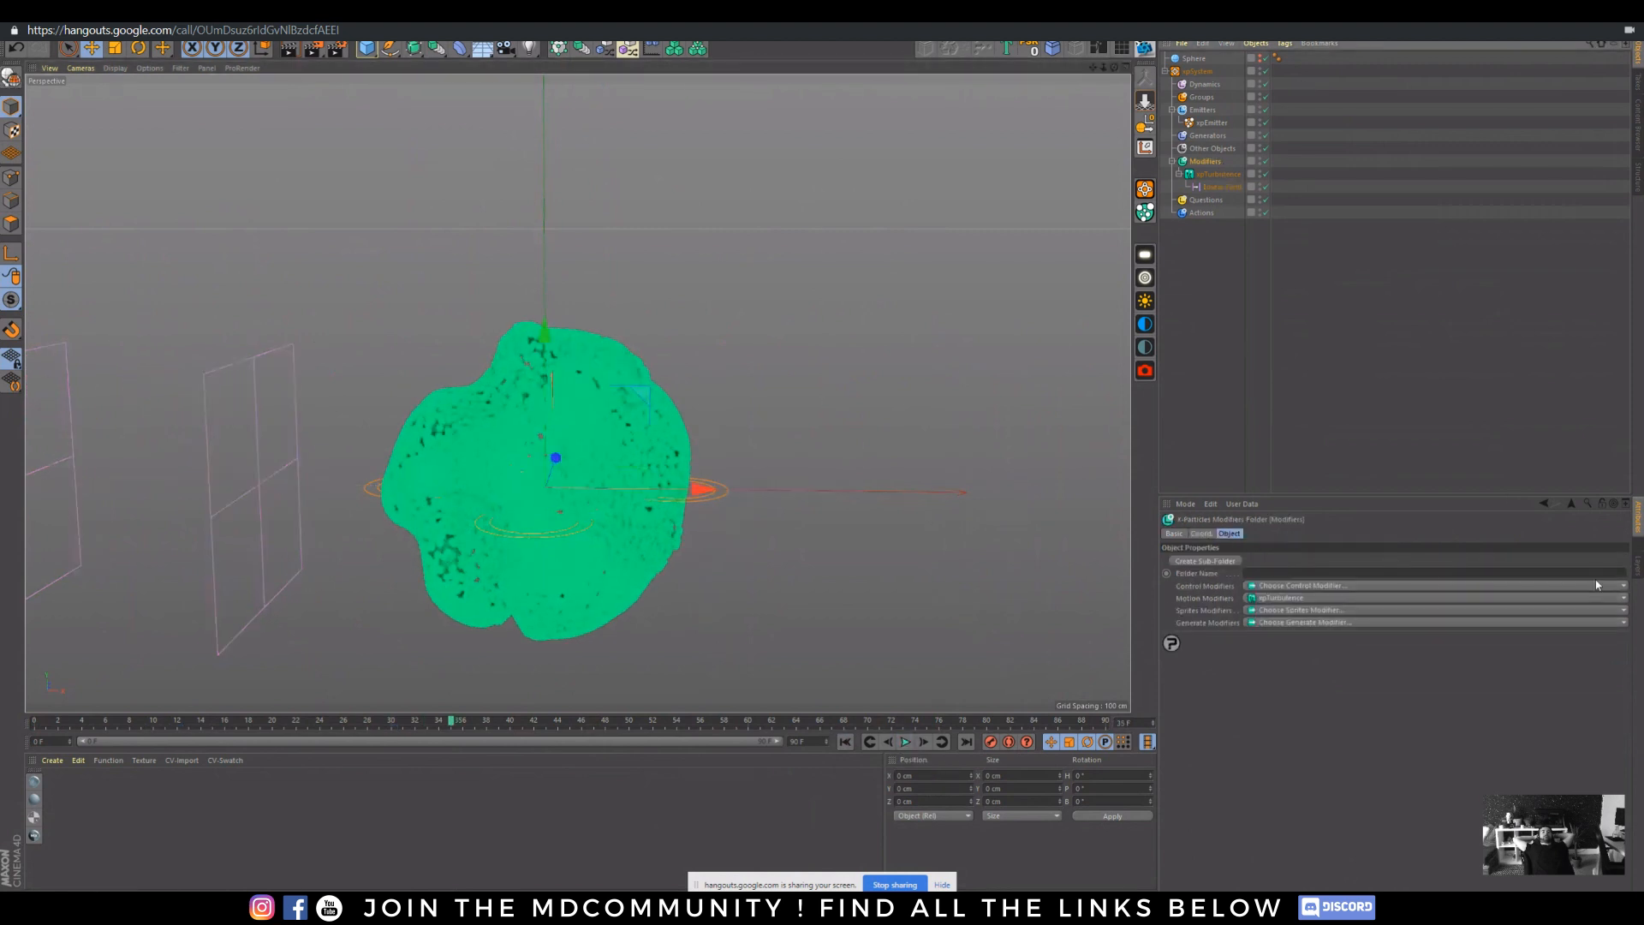
{"action": "left_click", "coordinate": [1625, 599]}
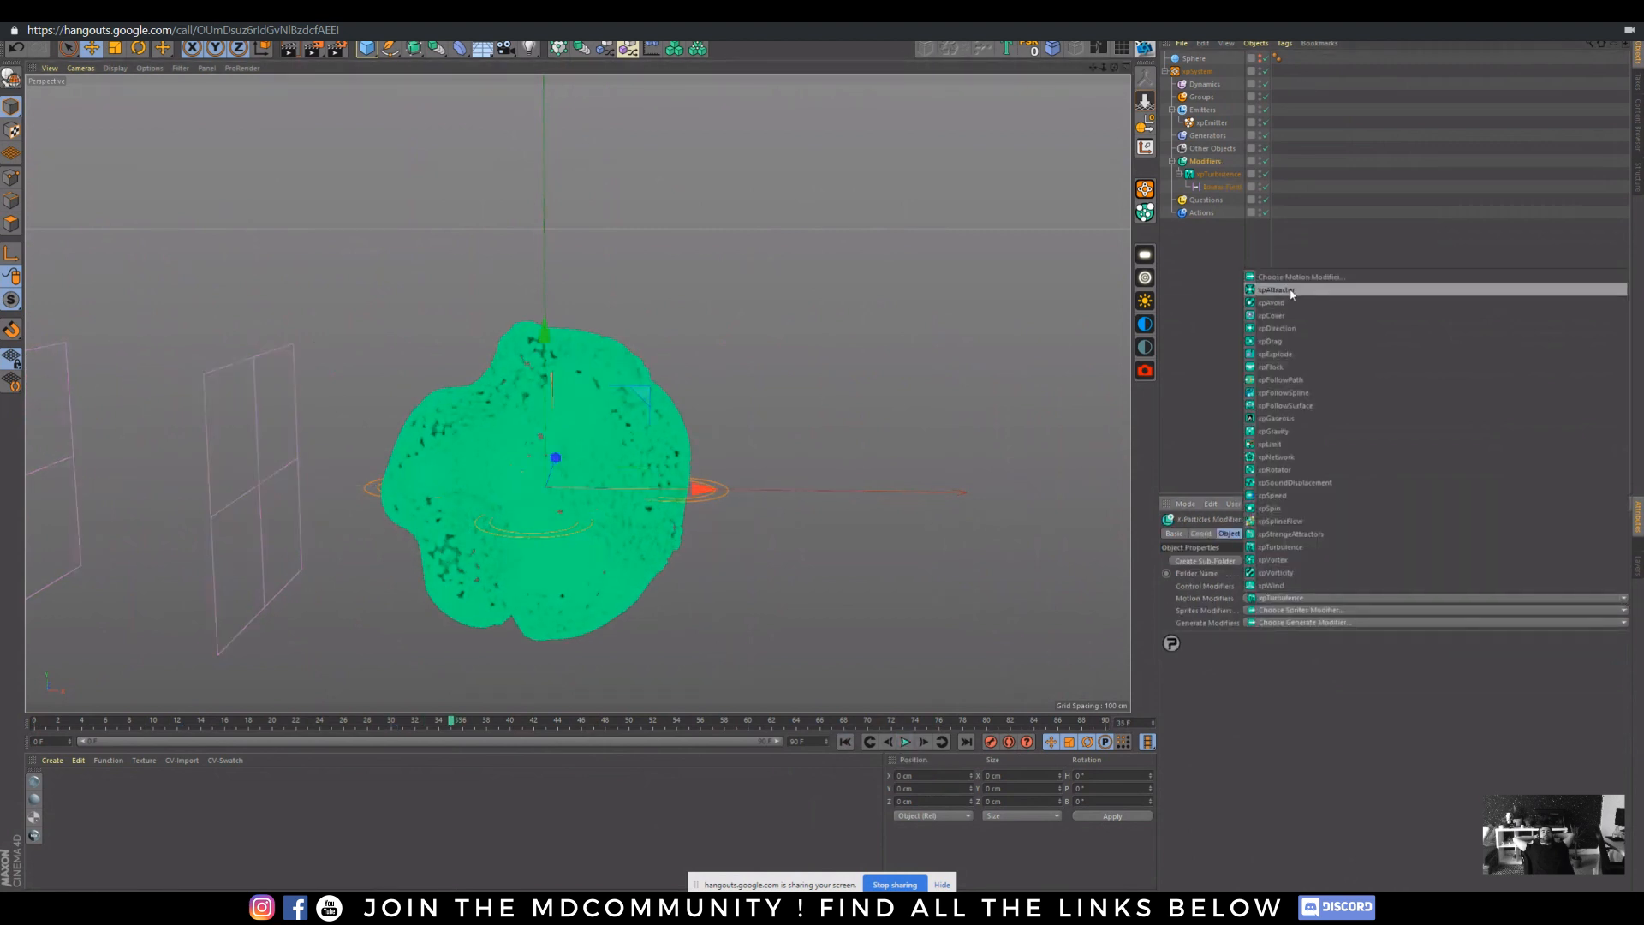
{"action": "left_click", "coordinate": [1276, 292]}
{"action": "left_click", "coordinate": [846, 743]}
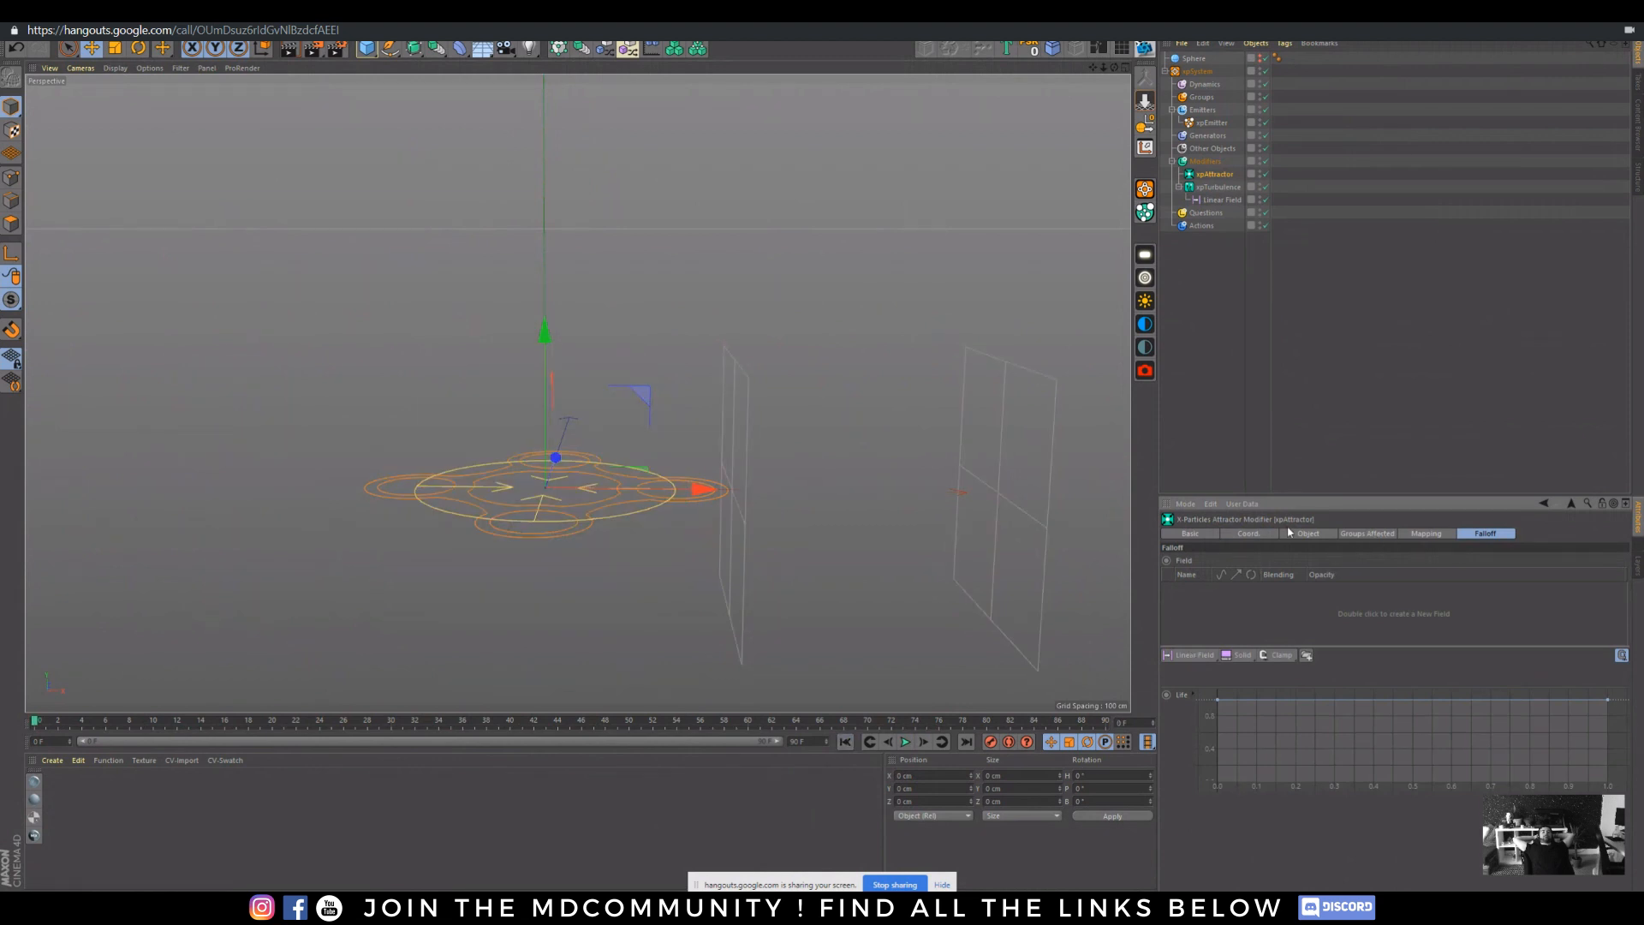
{"action": "left_click", "coordinate": [1306, 534]}
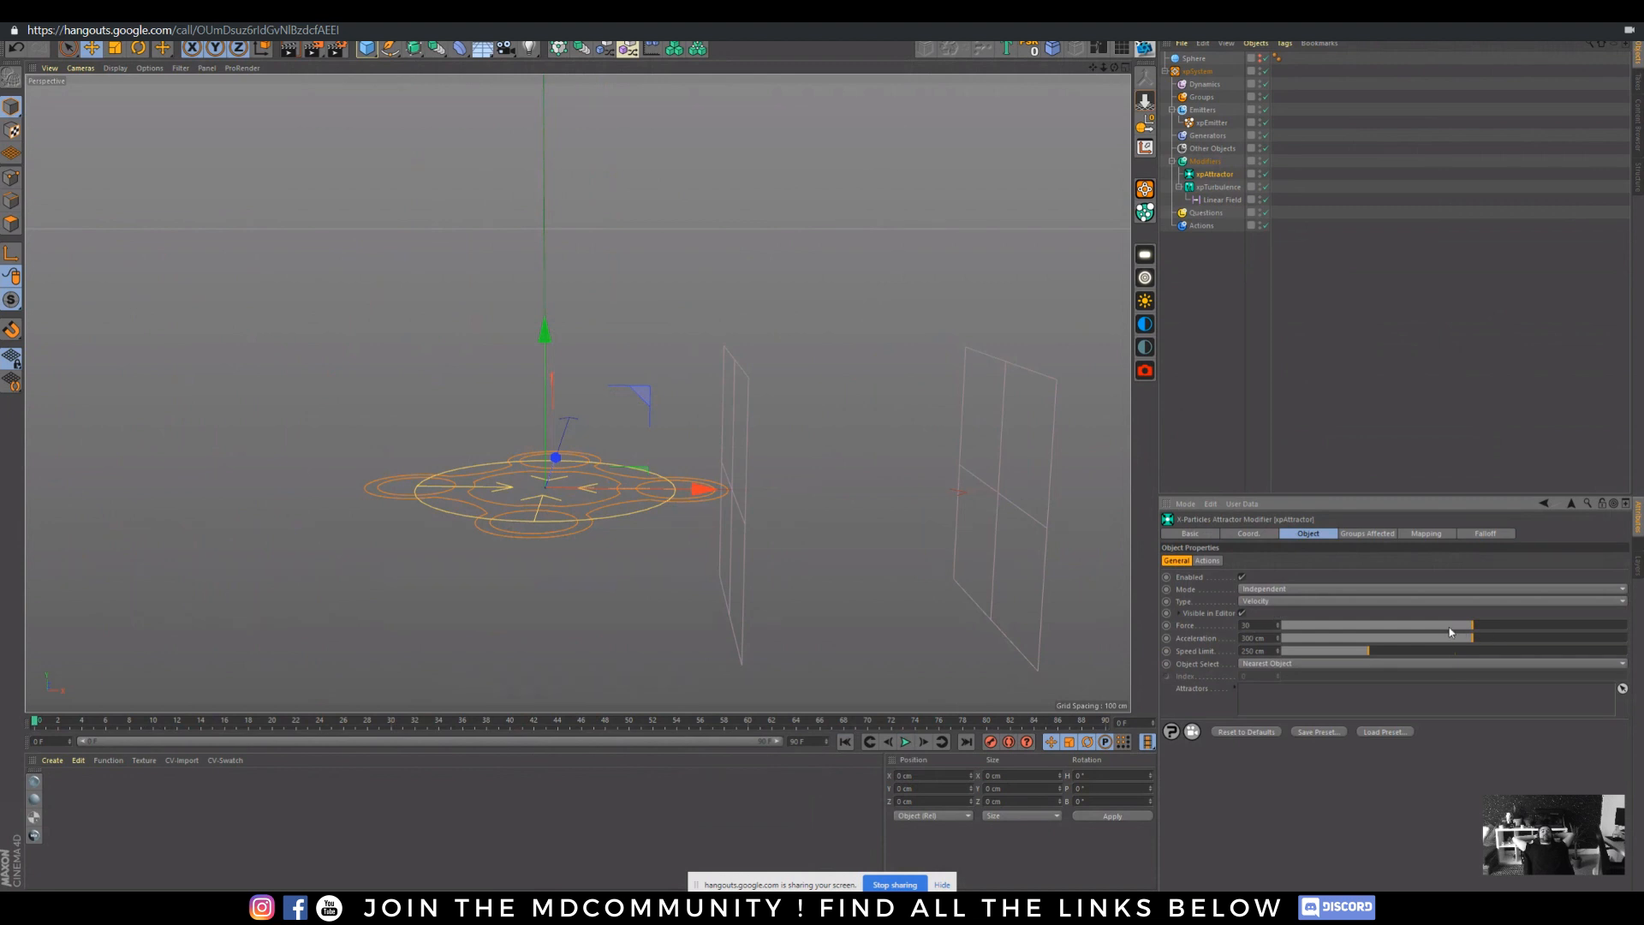
{"action": "left_click_drag", "start_coordinate": [1437, 631], "coordinate": [1447, 631]}
- Replay the simulation from the start and inspect how the attractor's negative force spreads the particles
{"action": "left_click", "coordinate": [905, 742]}
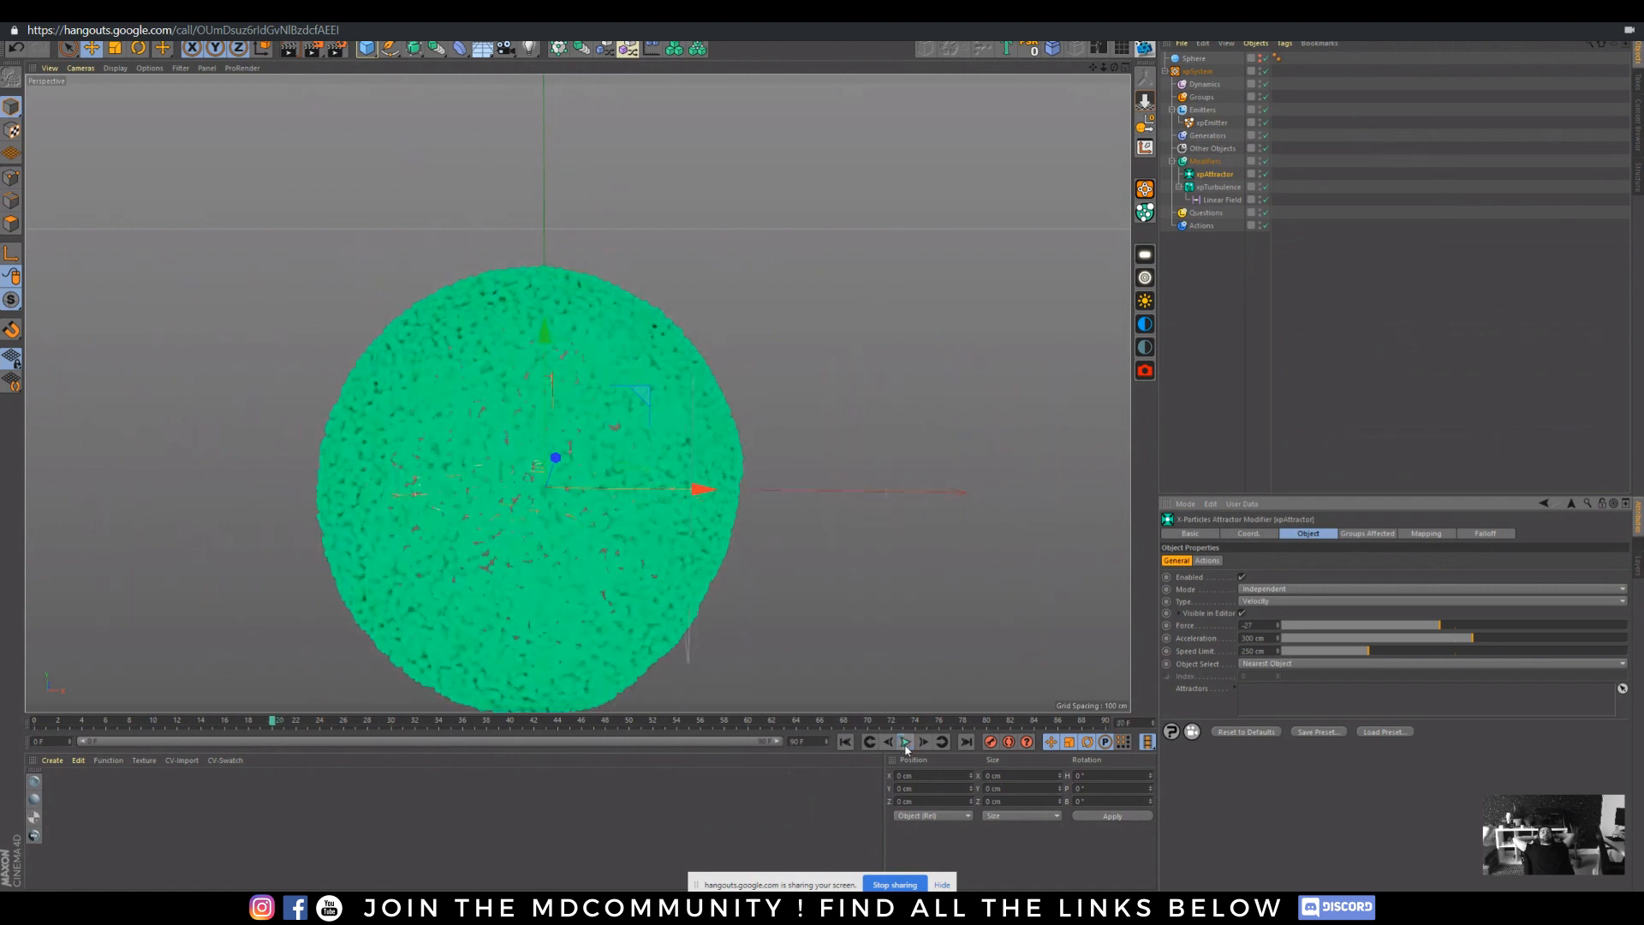
{"action": "left_click", "coordinate": [905, 742]}
{"action": "left_click", "coordinate": [846, 742]}
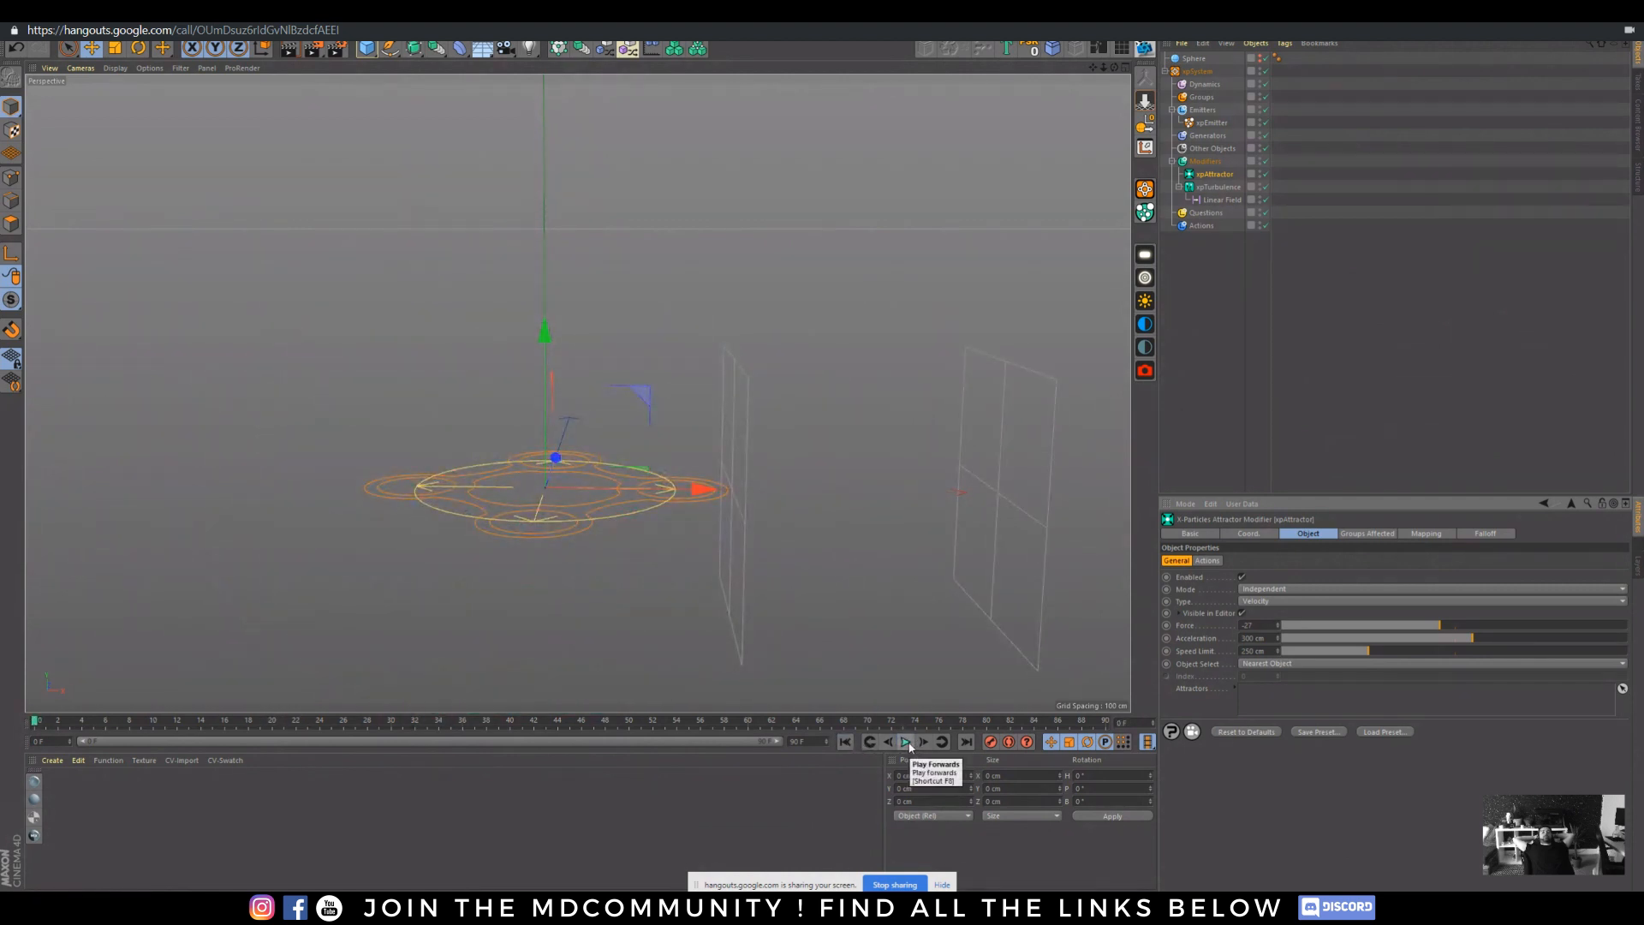
{"action": "left_click", "coordinate": [907, 743]}
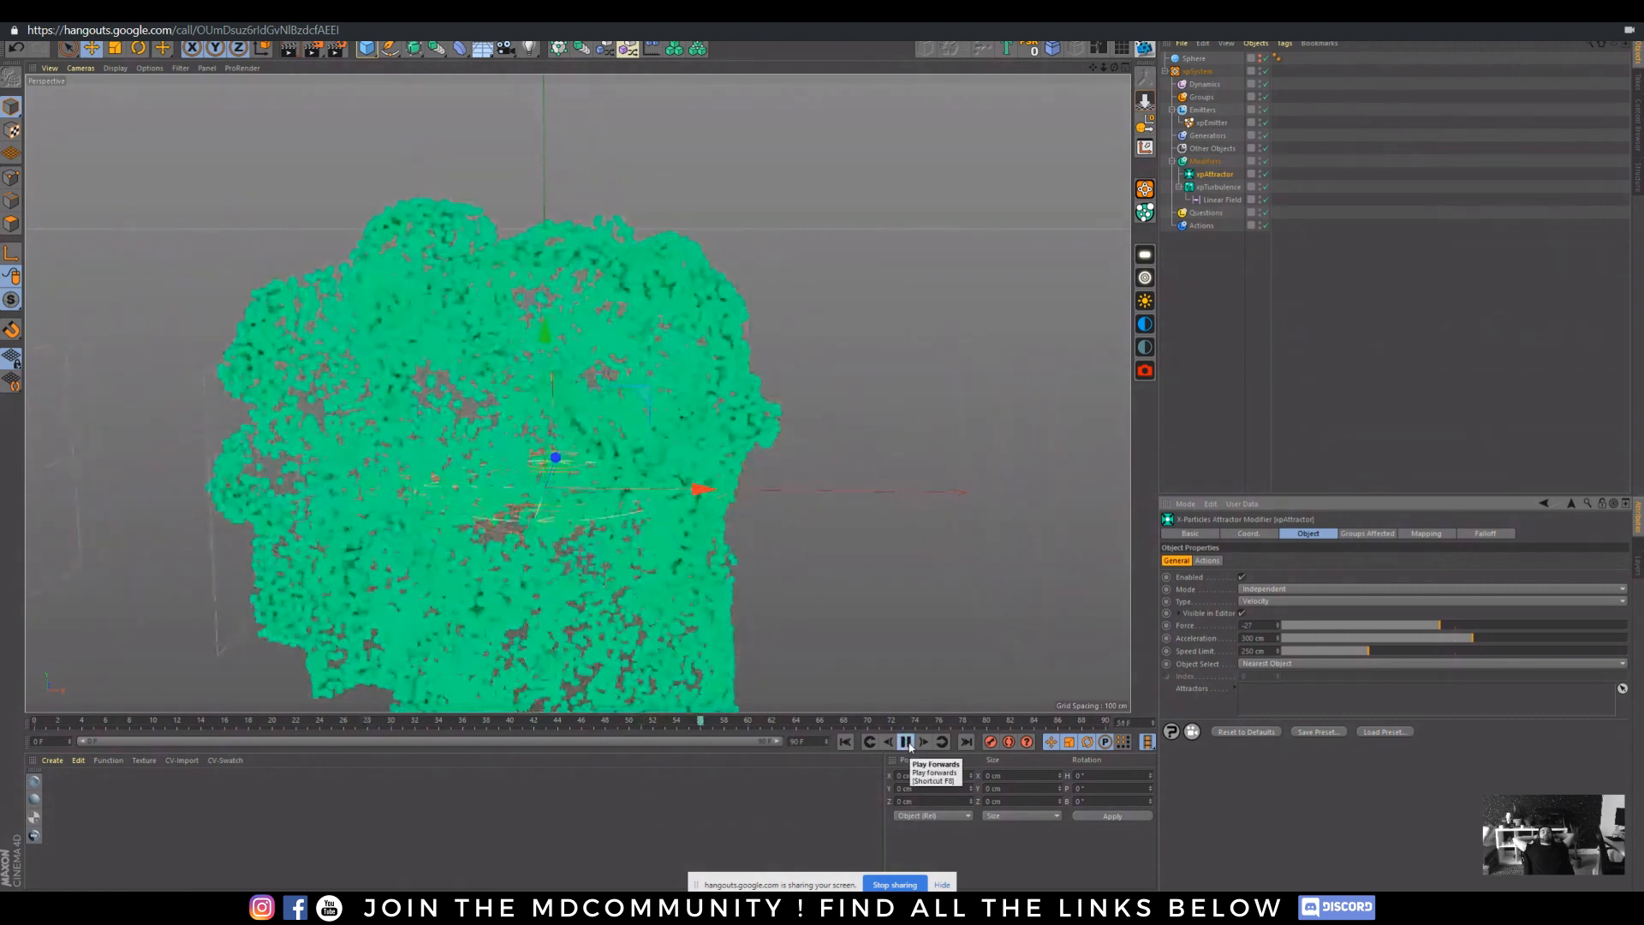
{"action": "left_click", "coordinate": [906, 742]}
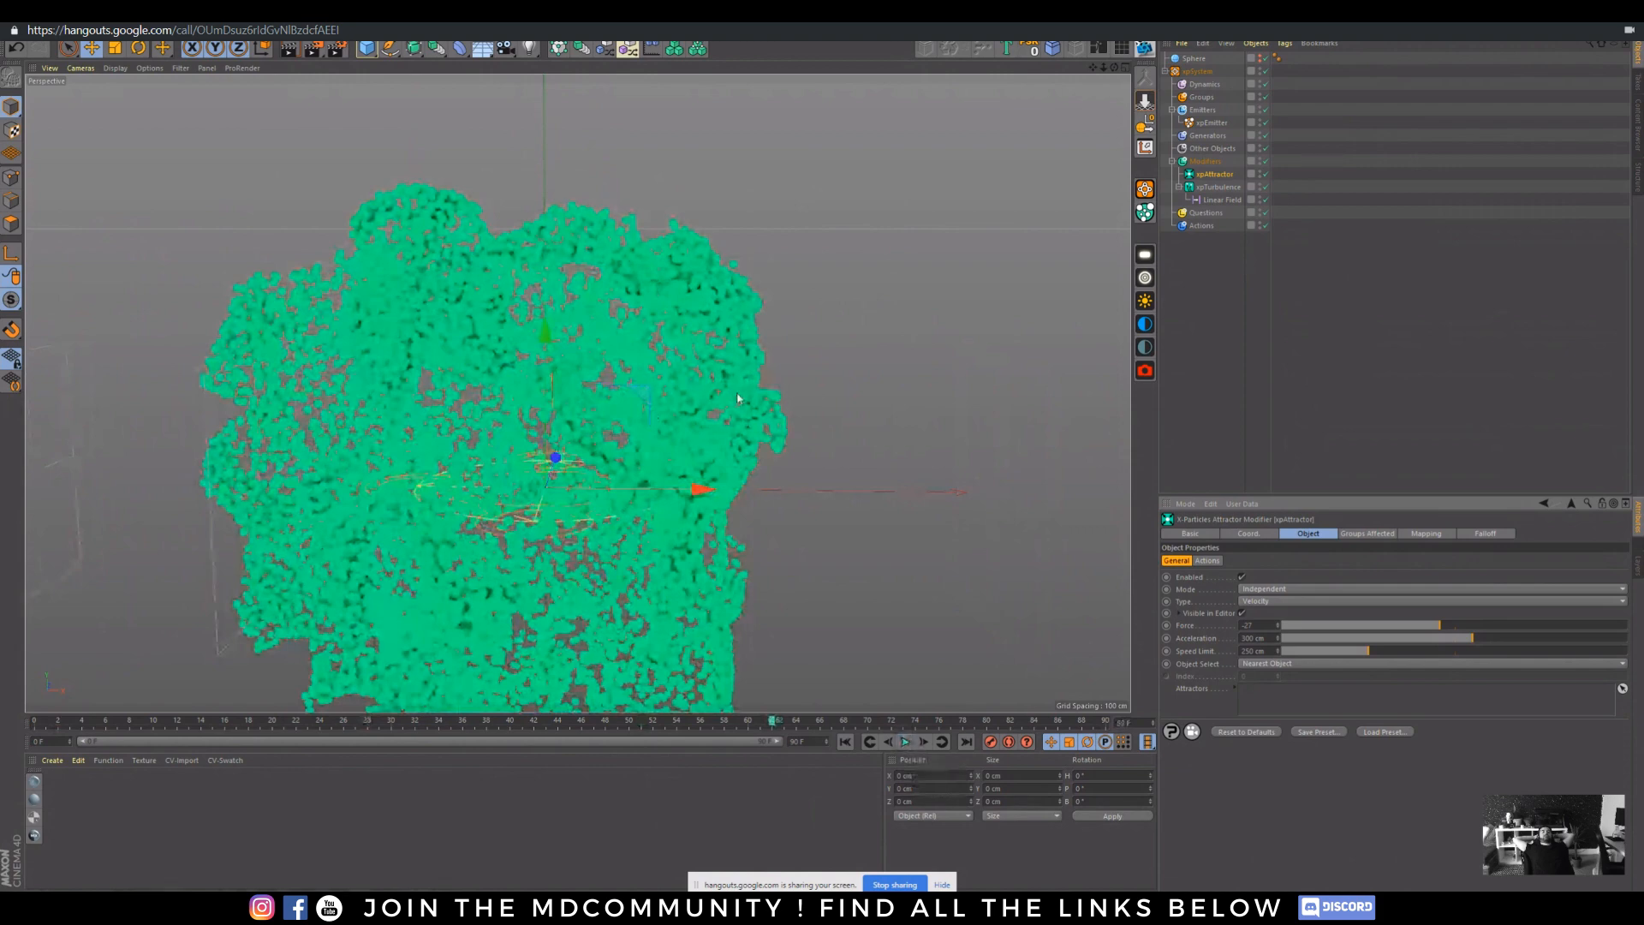
{"action": "left_click_drag", "start_coordinate": [738, 399], "coordinate": [709, 401], "text": "alt"}
{"action": "middle_click_drag", "start_coordinate": [735, 396], "coordinate": [790, 329], "text": "alt"}
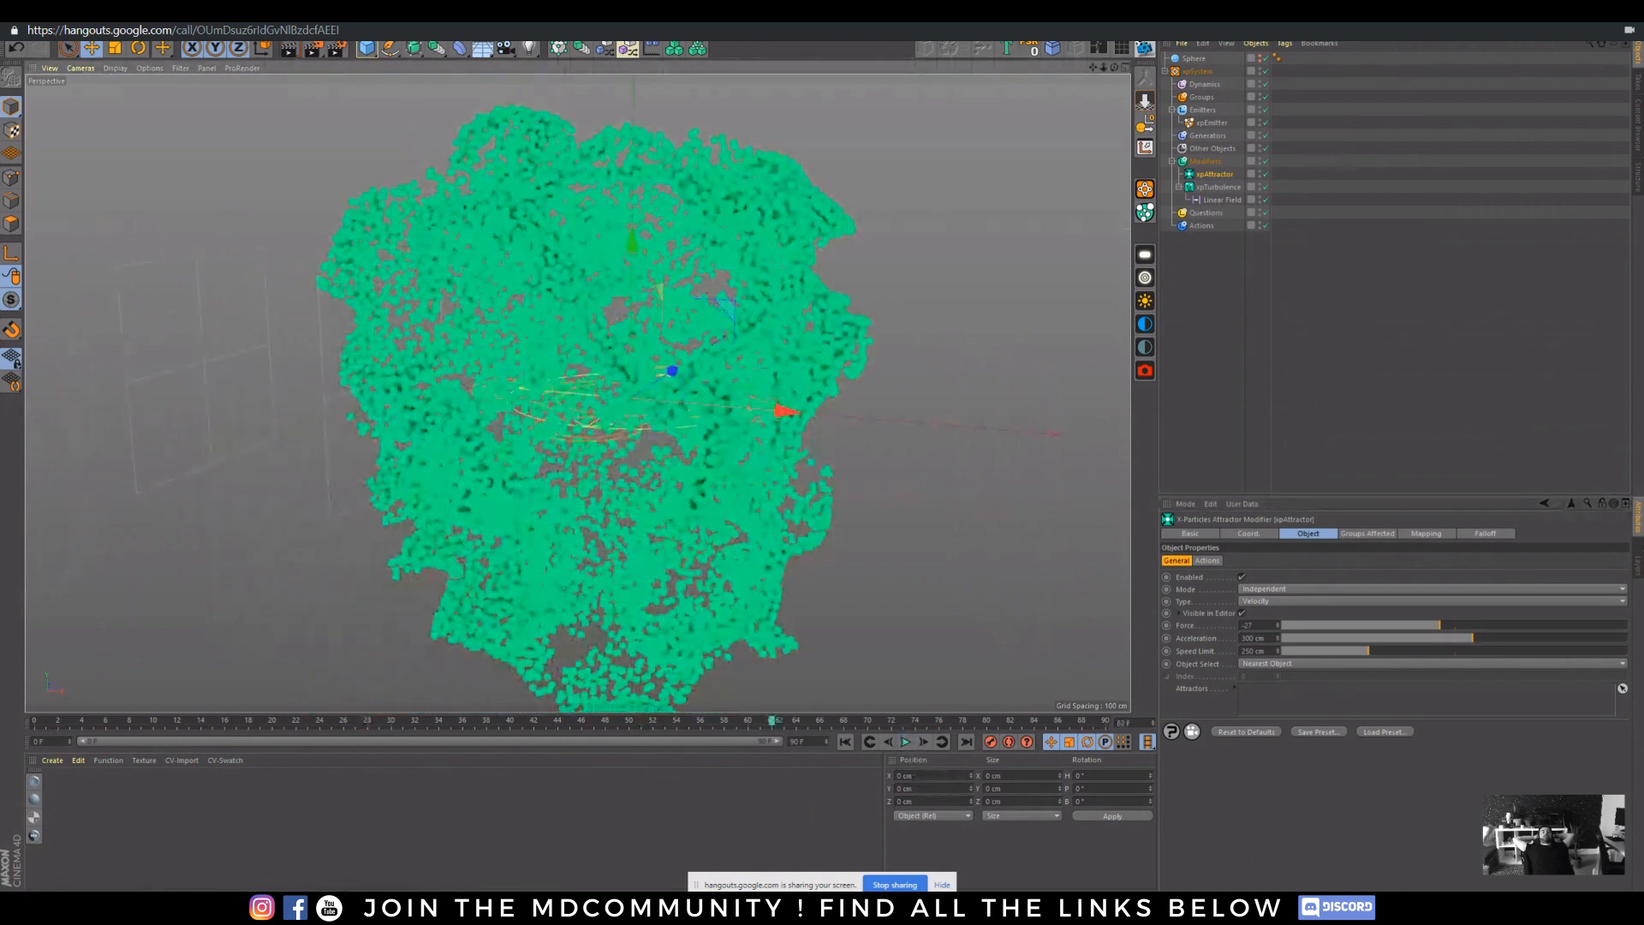
- Open the Octane Live Viewer, add an Octane Object Tag to the xpEmitter, and set its Particle Rendering to Geometry
{"action": "left_click_drag", "start_coordinate": [792, 204], "coordinate": [554, 127]}
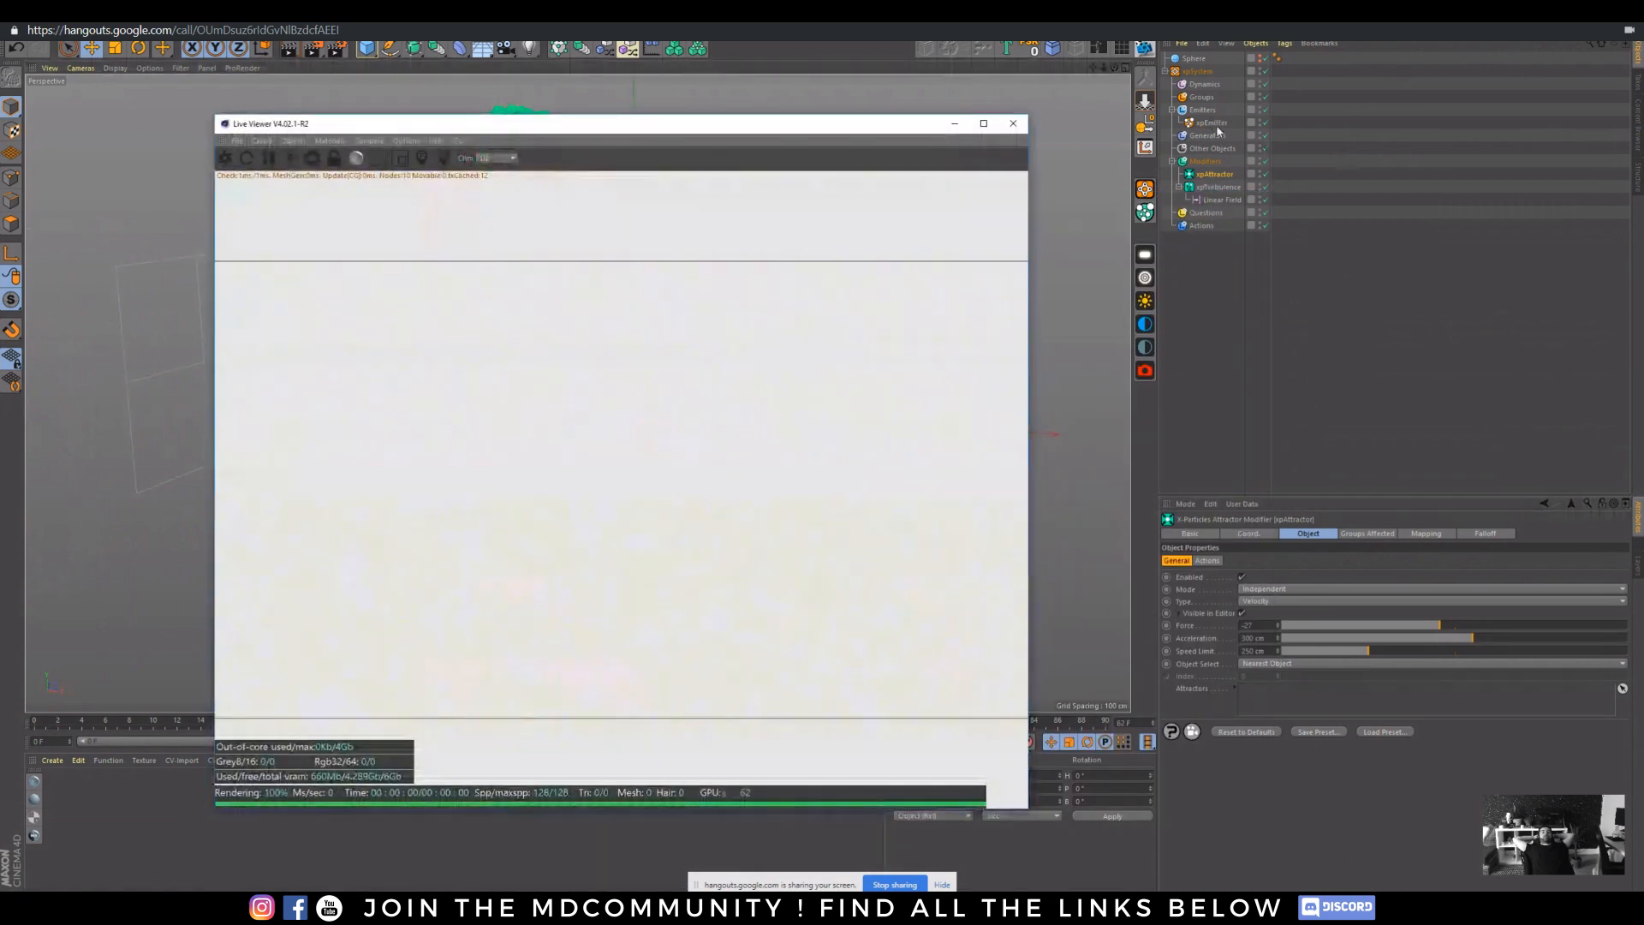
{"action": "right_click", "coordinate": [1214, 122]}
{"action": "mouse_move", "coordinate": [1285, 145]}
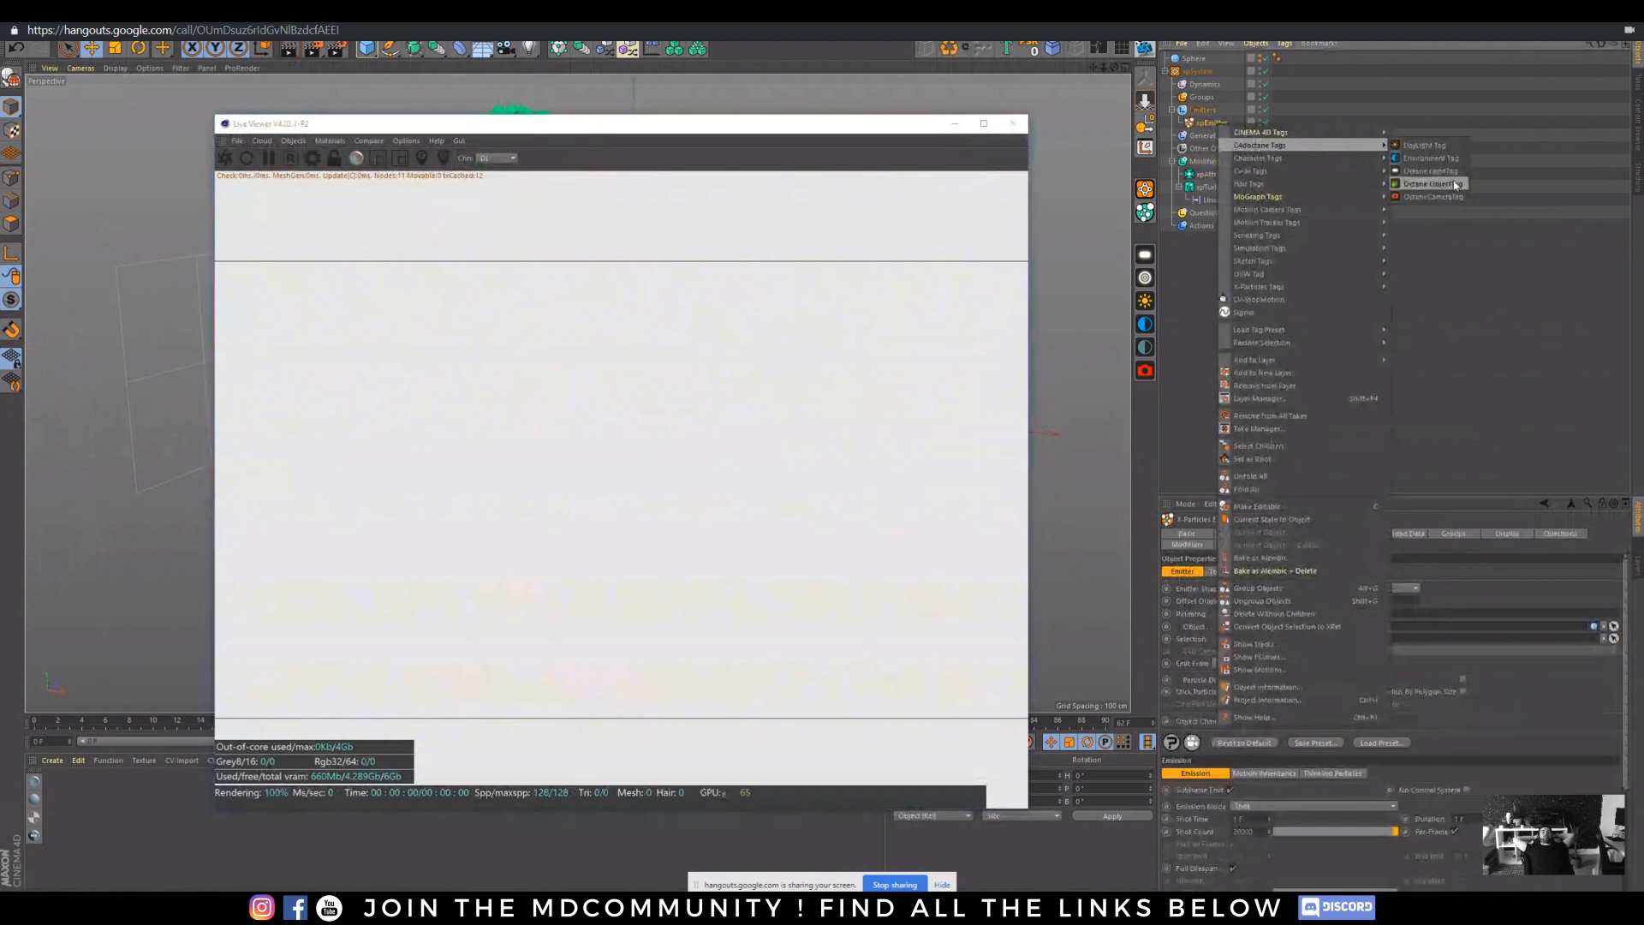
{"action": "left_click", "coordinate": [1447, 185]}
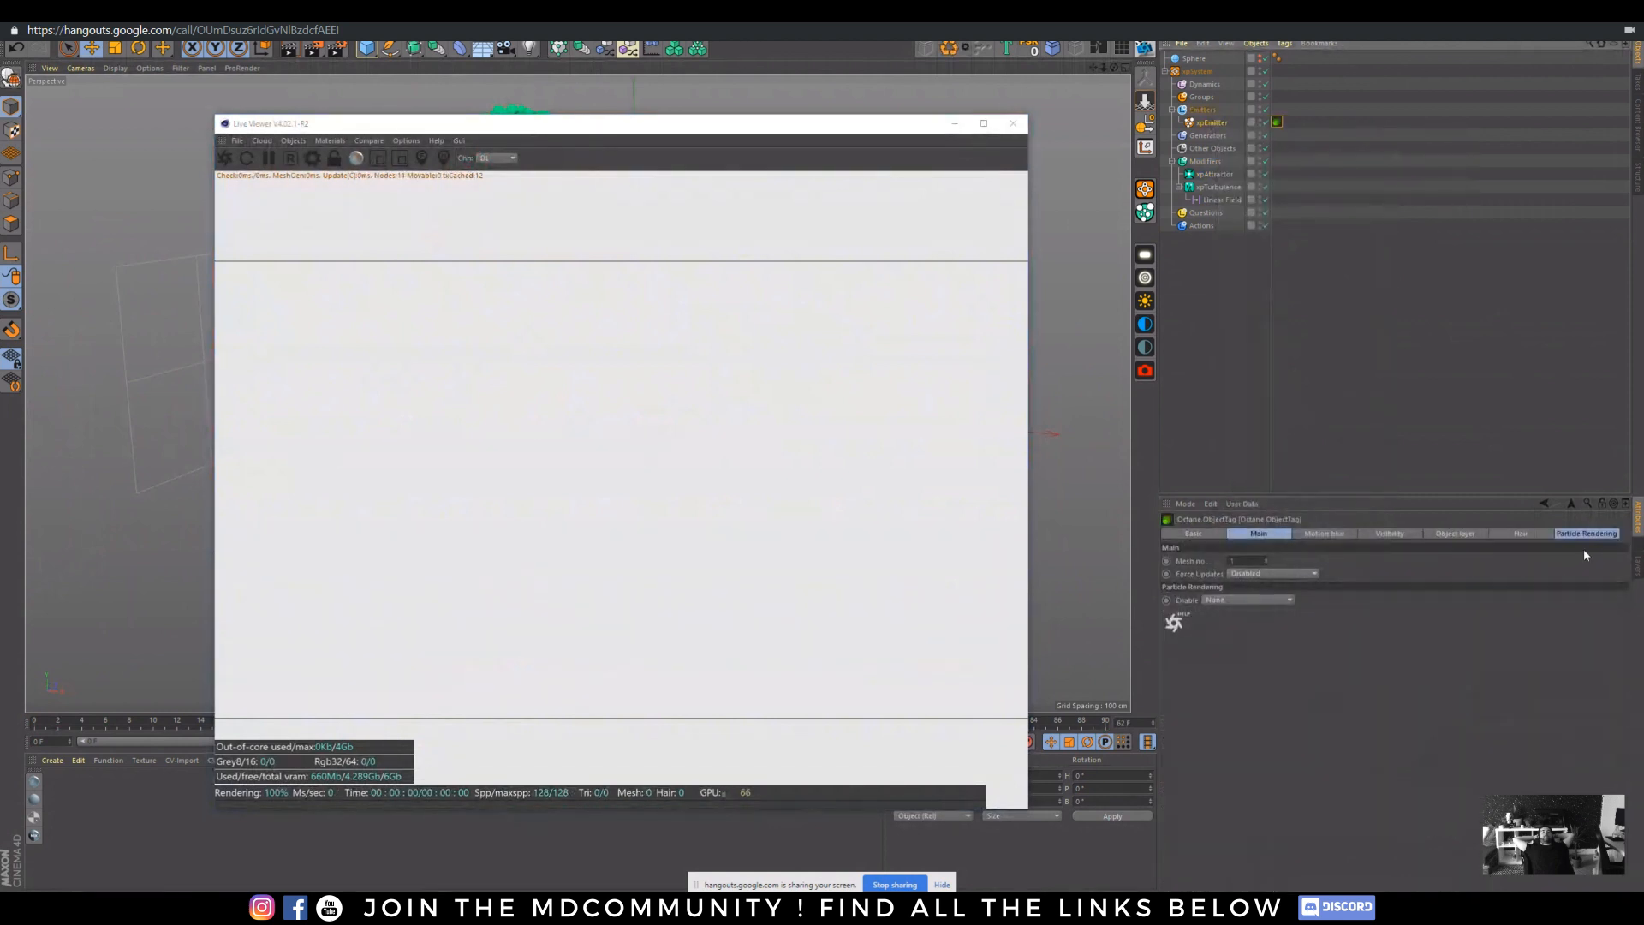
{"action": "left_click", "coordinate": [1247, 599]}
{"action": "left_click", "coordinate": [1230, 623]}
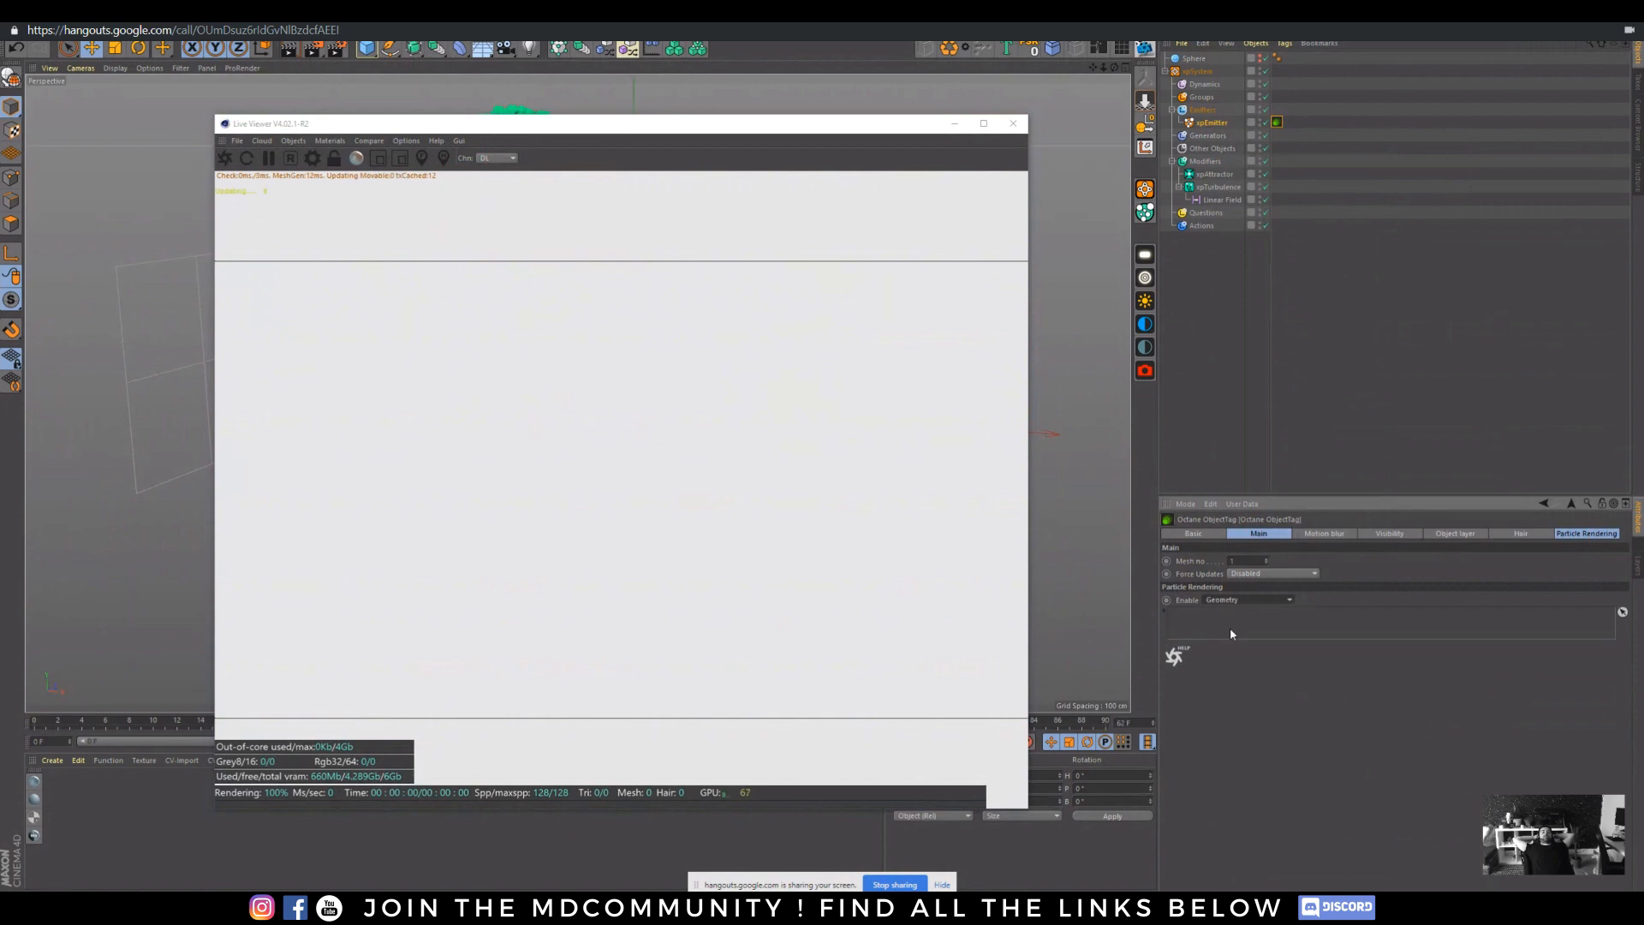
- Create a new sphere primitive with 12 segments and a 3 cm radius to serve as particle geometry
{"action": "left_click", "coordinate": [367, 48]}
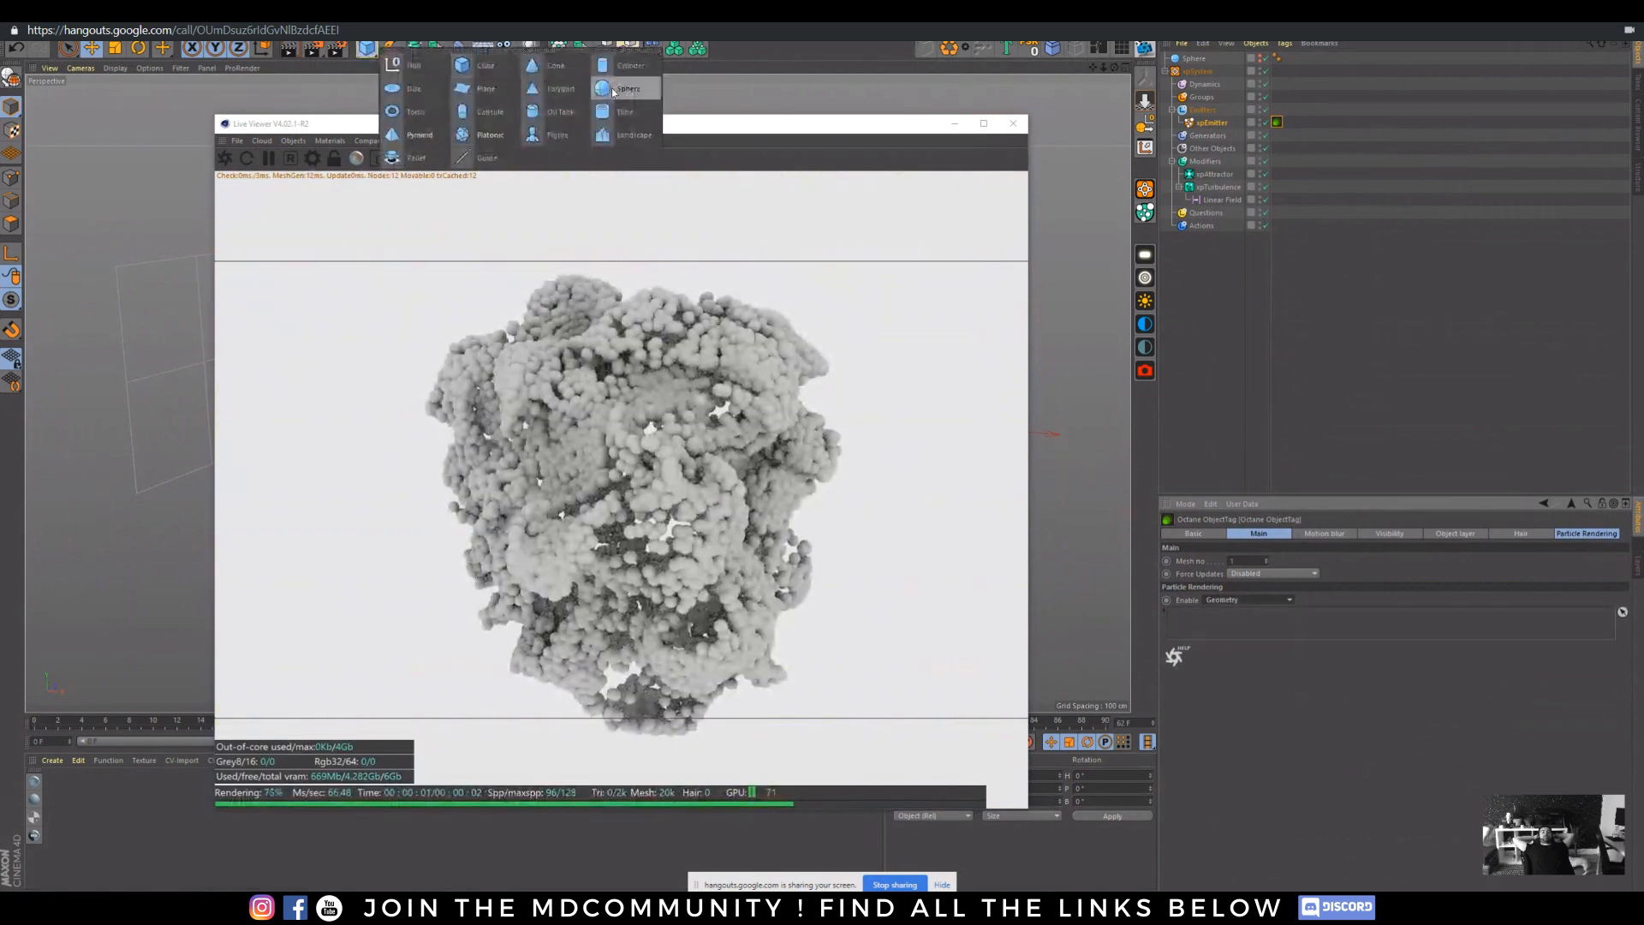
{"action": "left_click", "coordinate": [612, 89]}
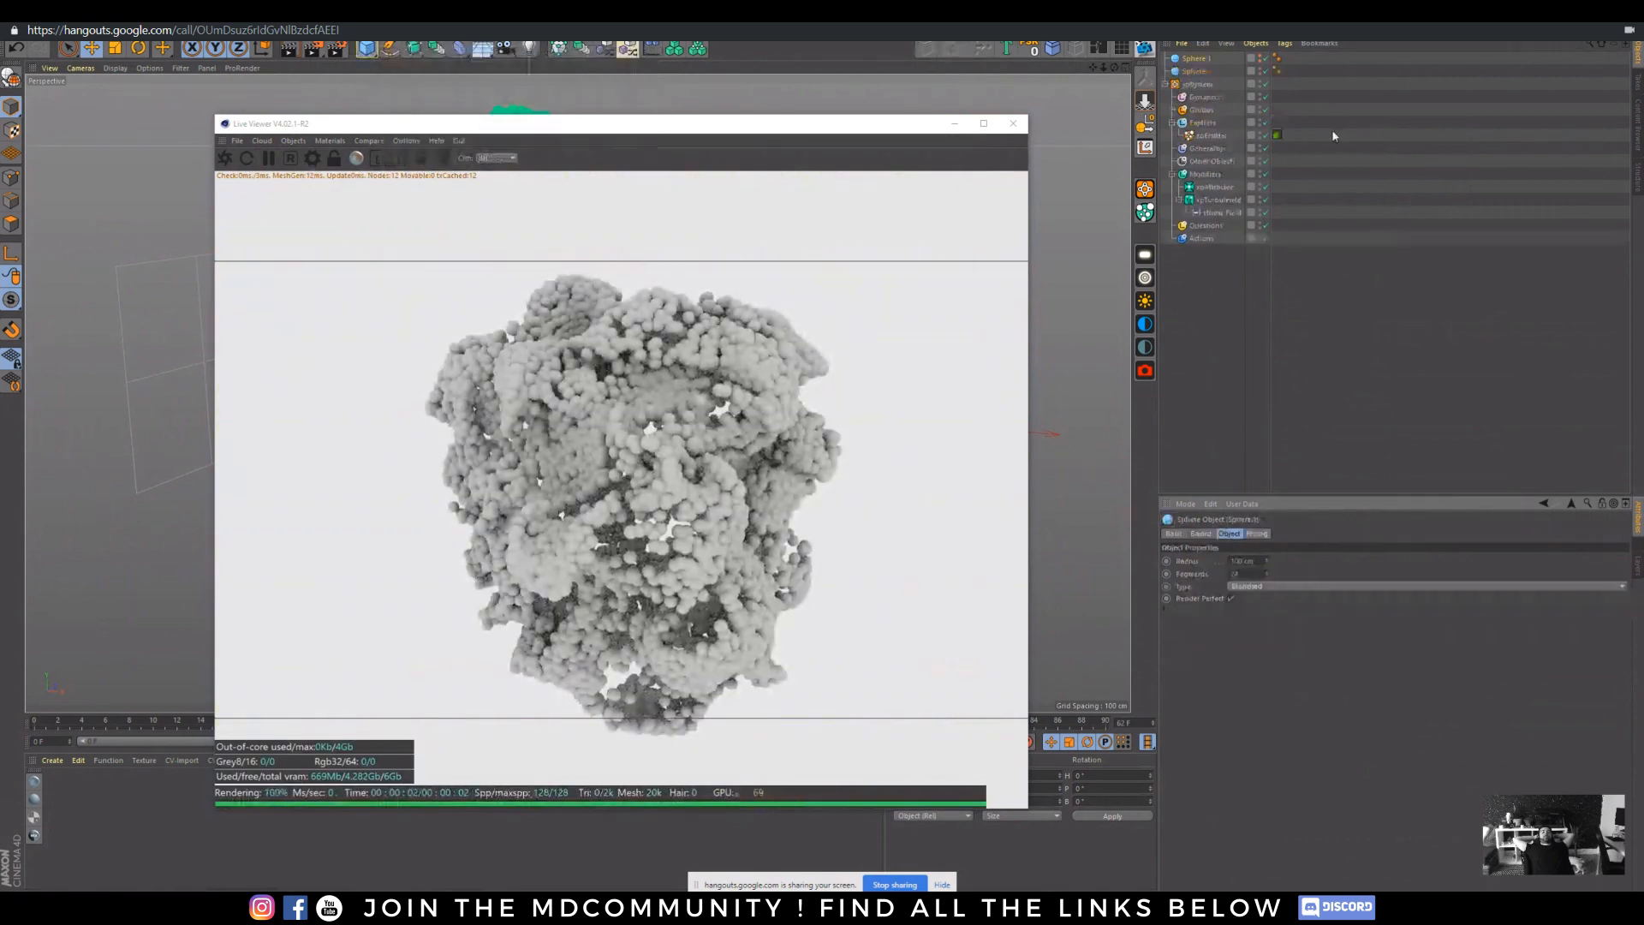
{"action": "double_click", "coordinate": [1254, 575]}
{"action": "type", "text": "12"}
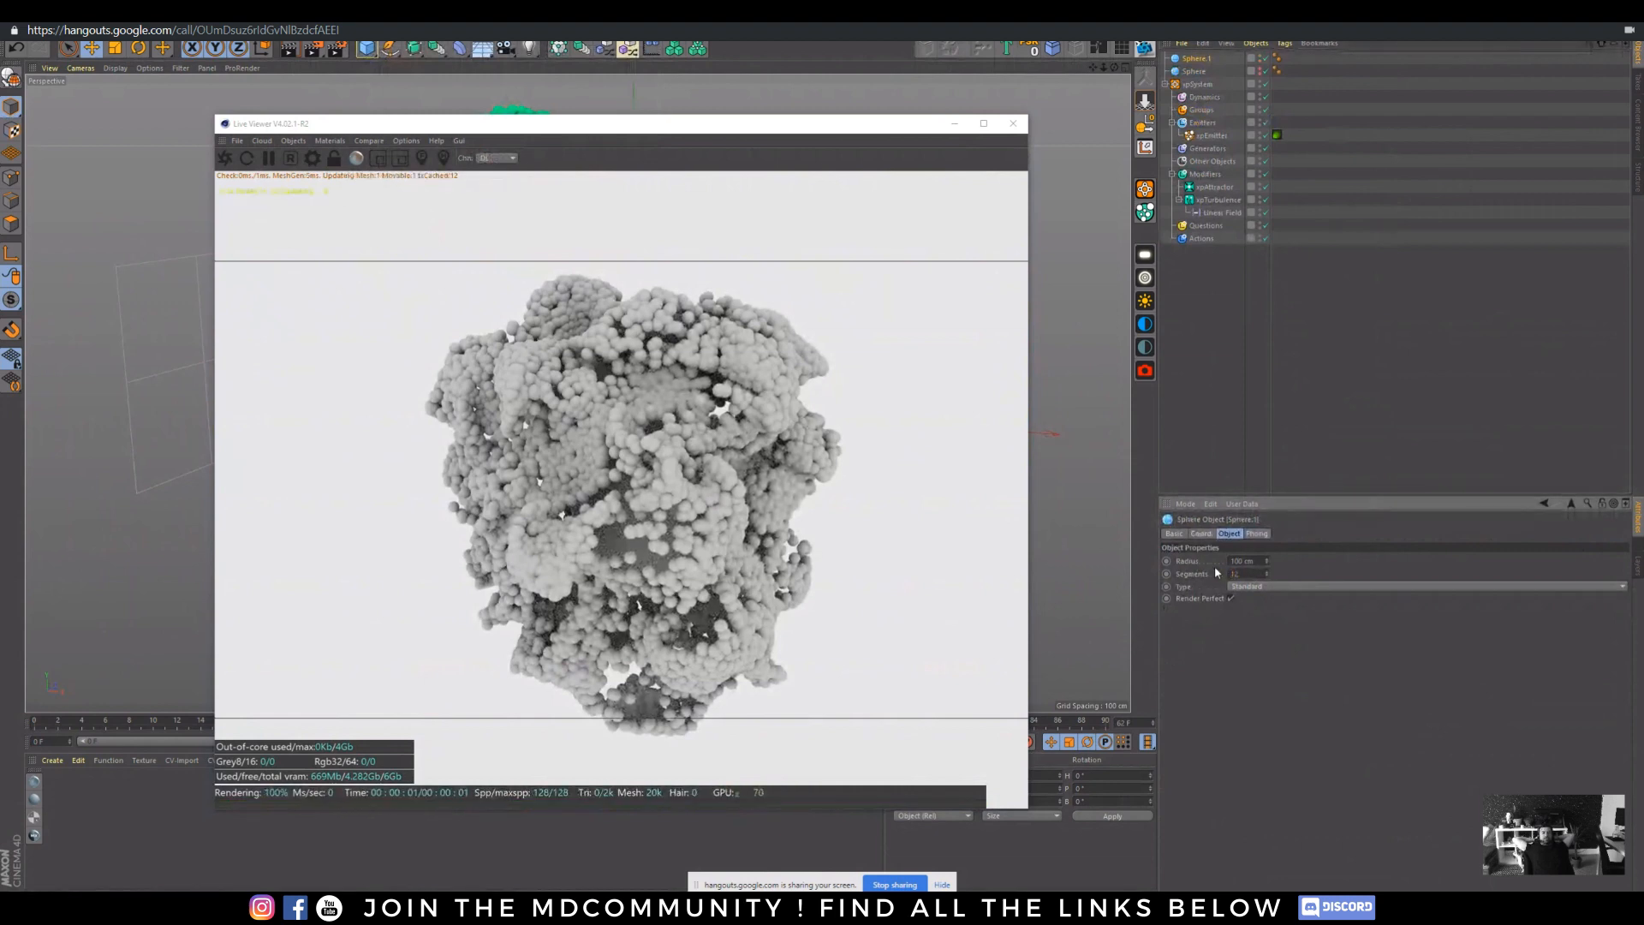
{"action": "double_click", "coordinate": [1257, 561]}
{"action": "type", "text": "2"}
{"action": "type", "text": "3"}
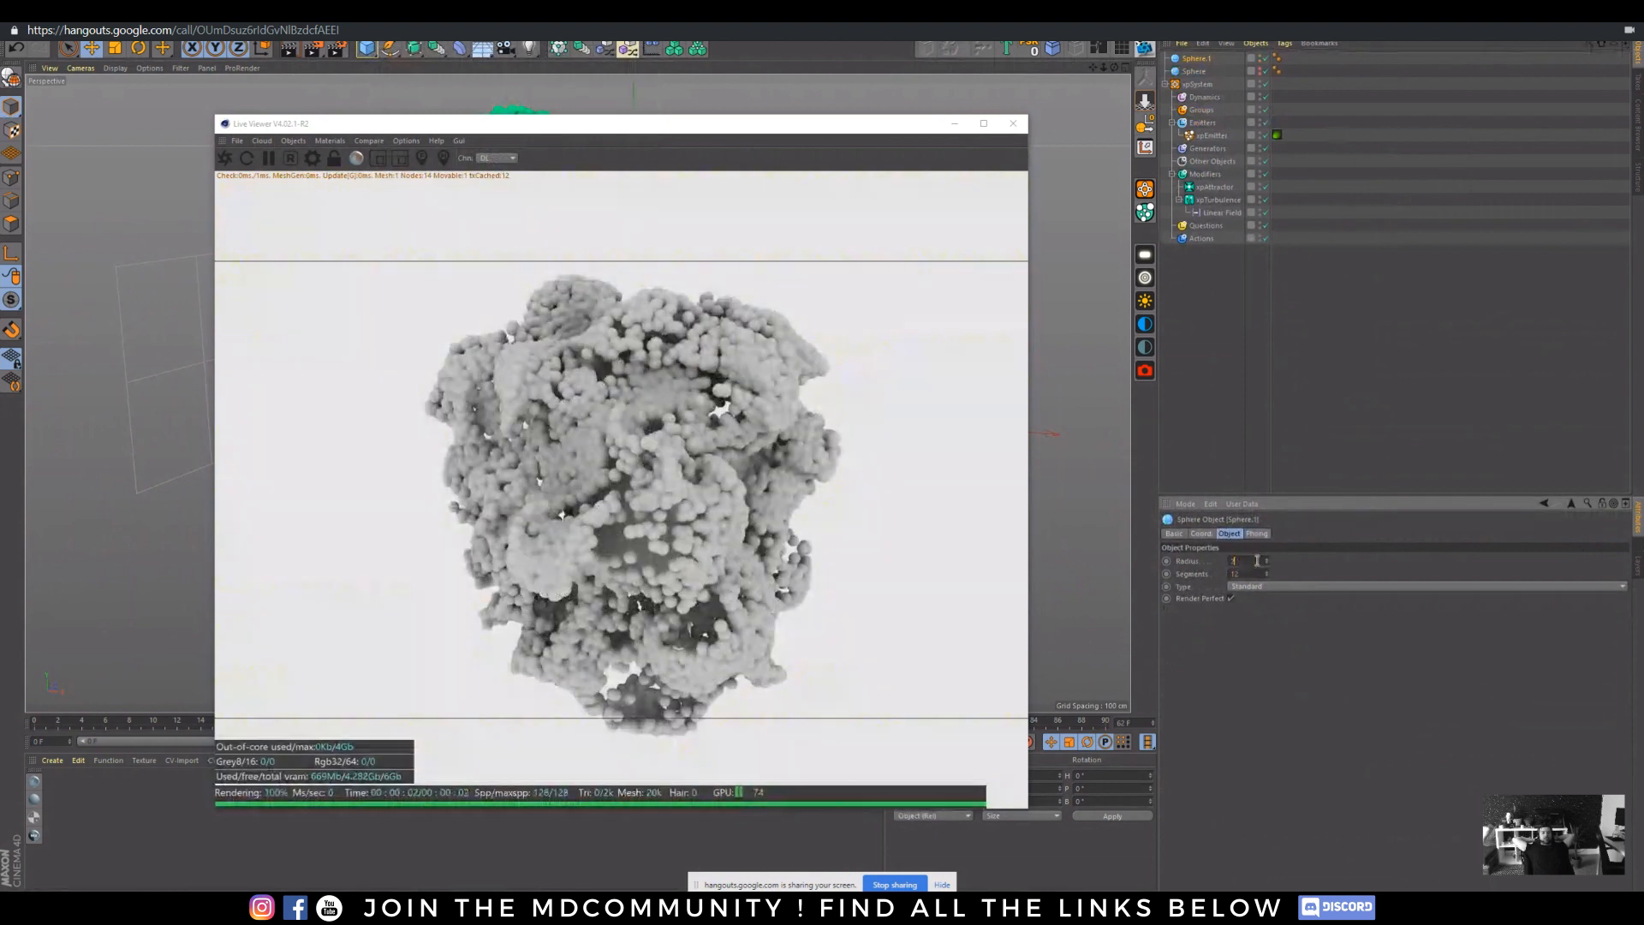
{"action": "key", "text": "Return"}
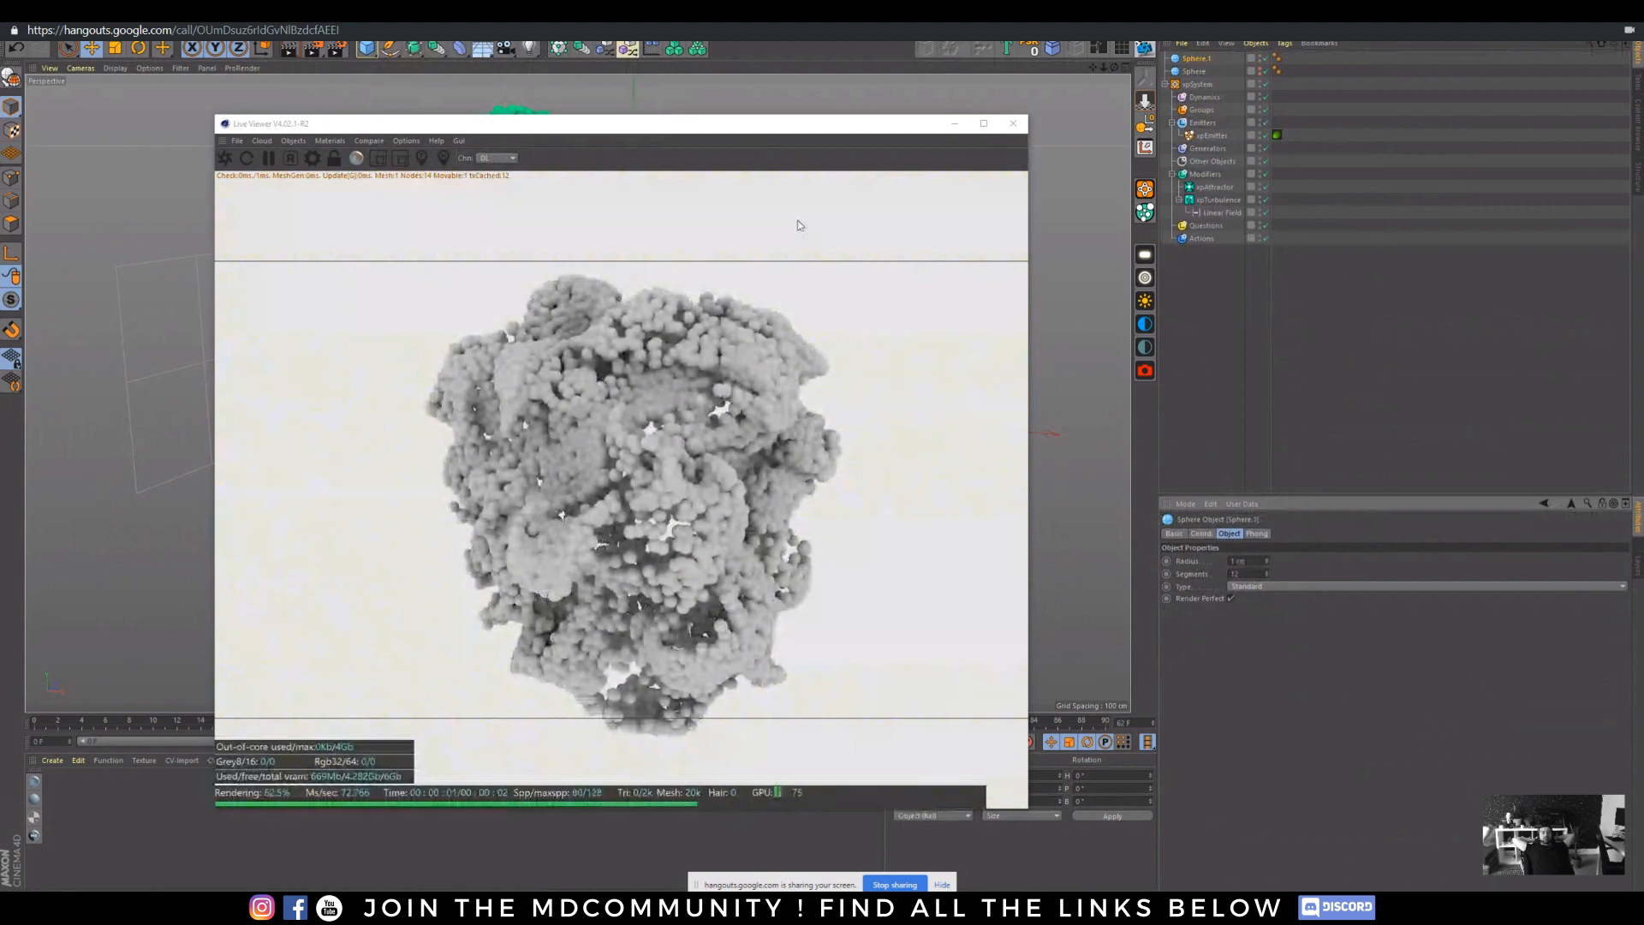
- Assign the new small sphere as the particle geometry in the xpEmitter's Octane Object Tag
{"action": "left_click_drag", "start_coordinate": [681, 135], "coordinate": [1165, 221]}
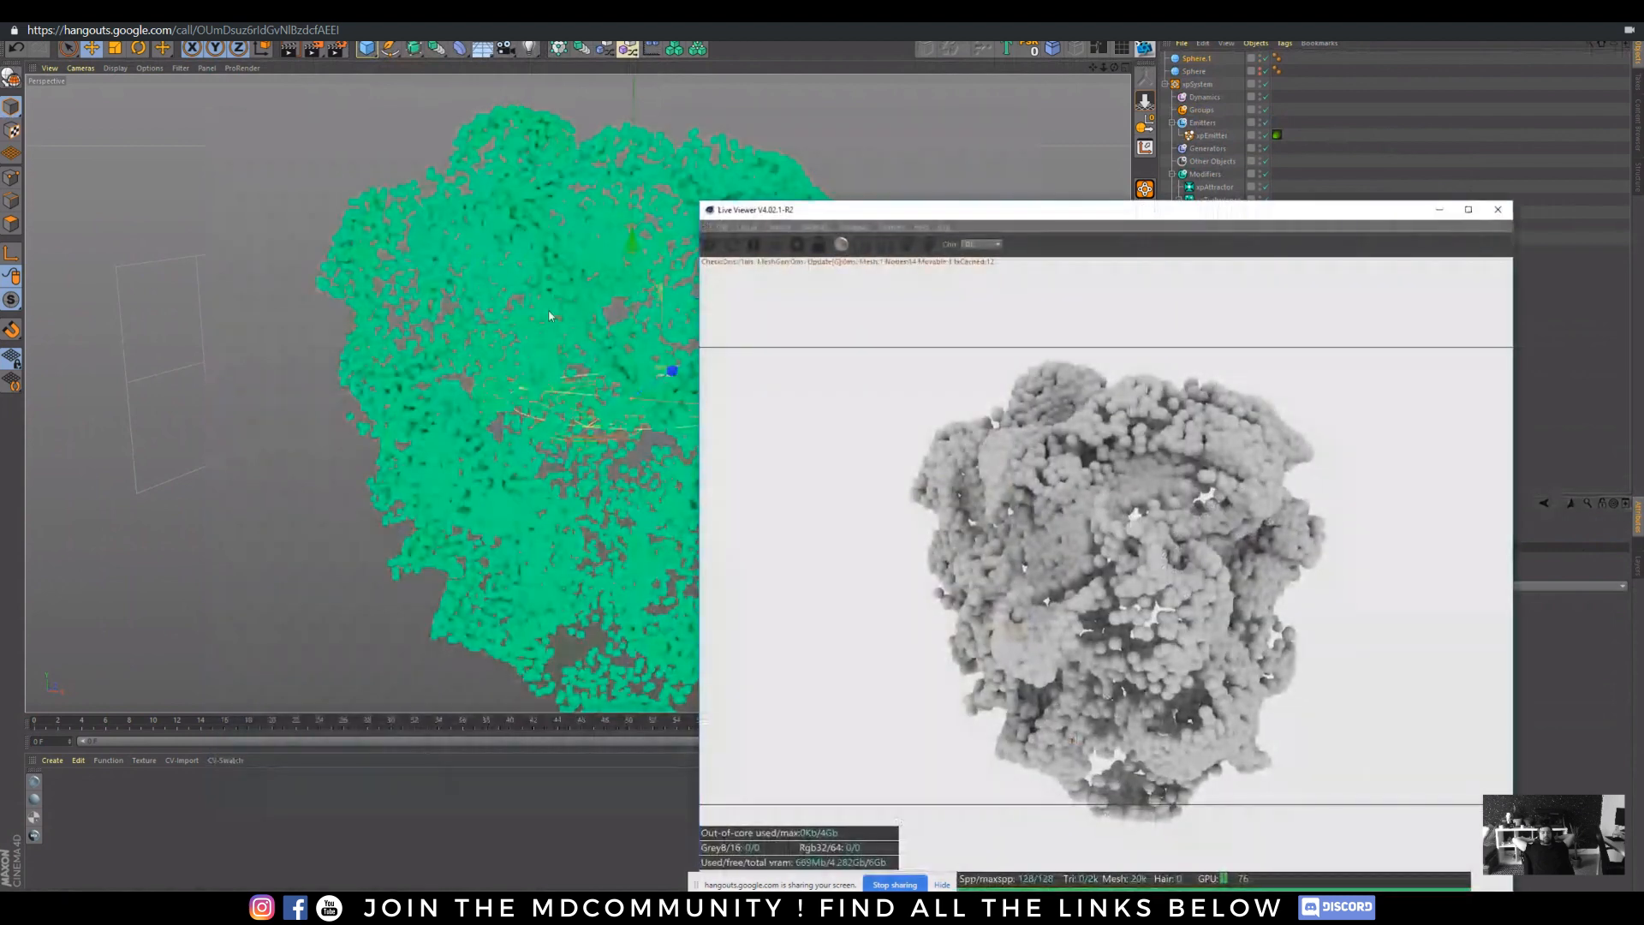
{"action": "left_click_drag", "start_coordinate": [1042, 214], "coordinate": [578, 112]}
{"action": "left_click", "coordinate": [1238, 137]}
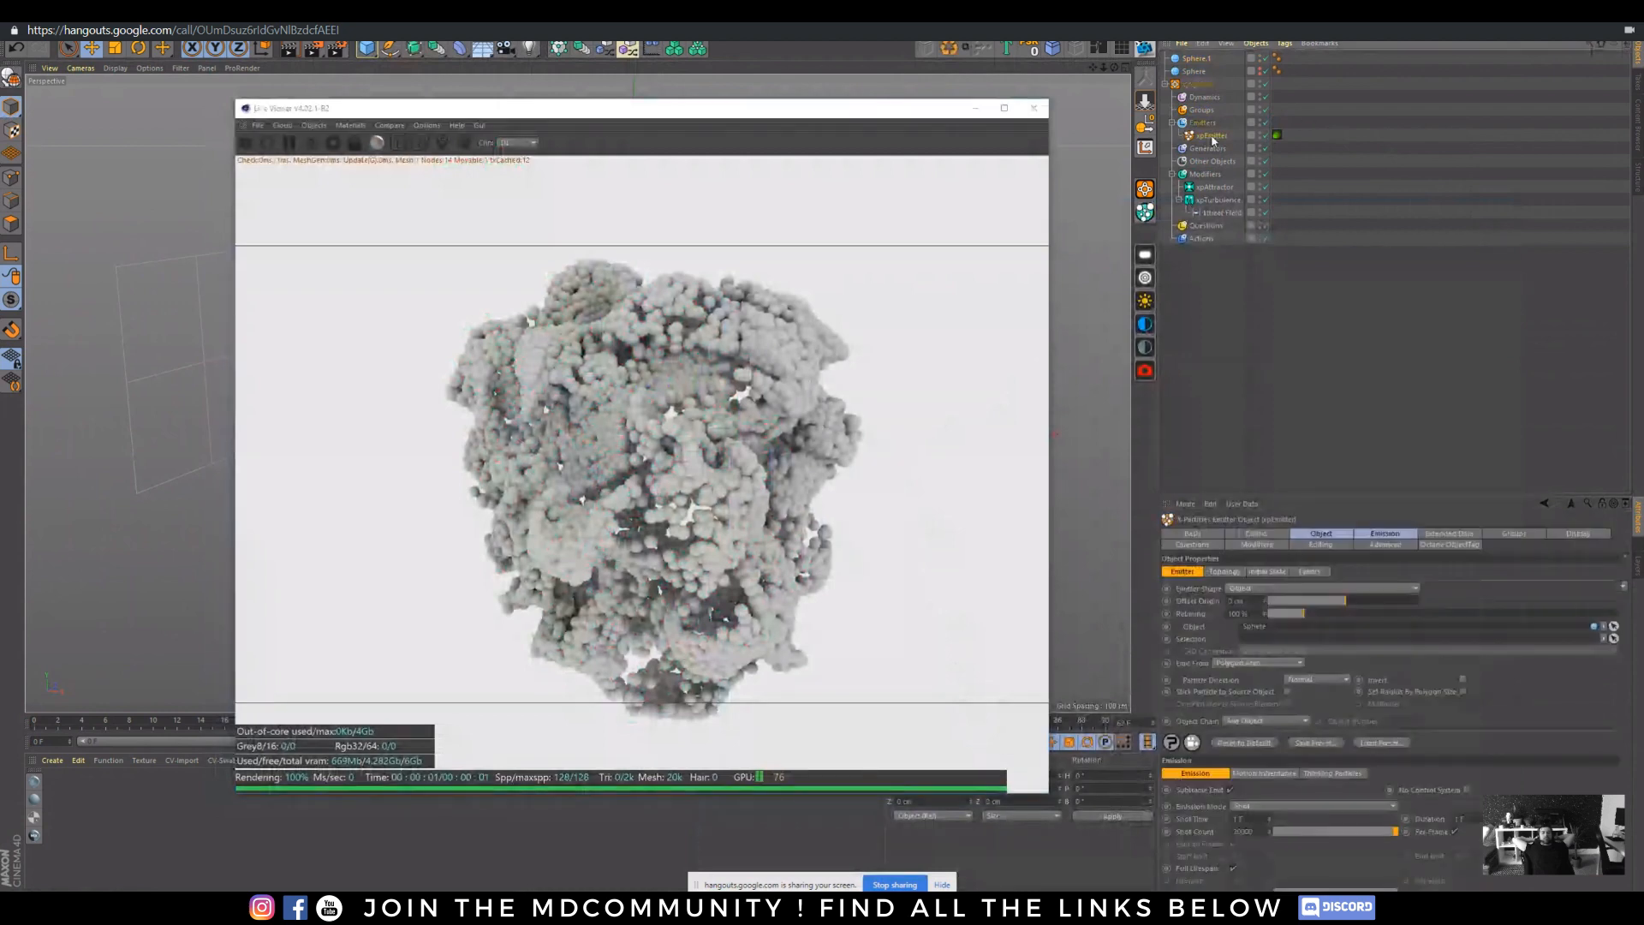
{"action": "left_click", "coordinate": [1277, 134]}
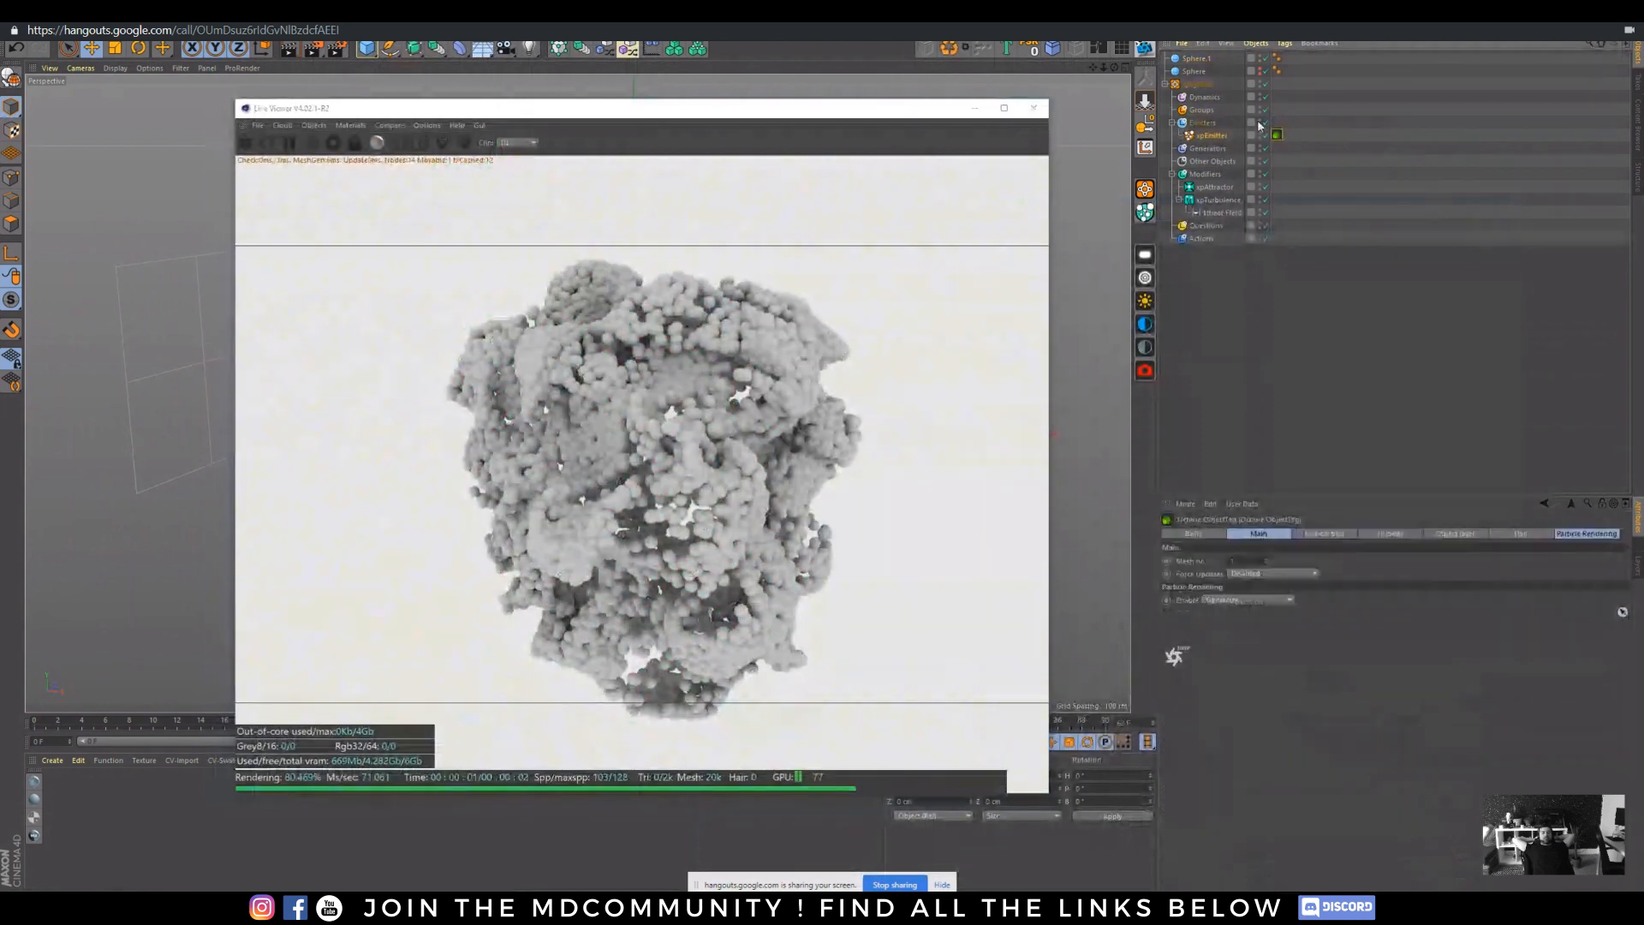
{"action": "left_click_drag", "start_coordinate": [1197, 59], "coordinate": [1243, 583]}
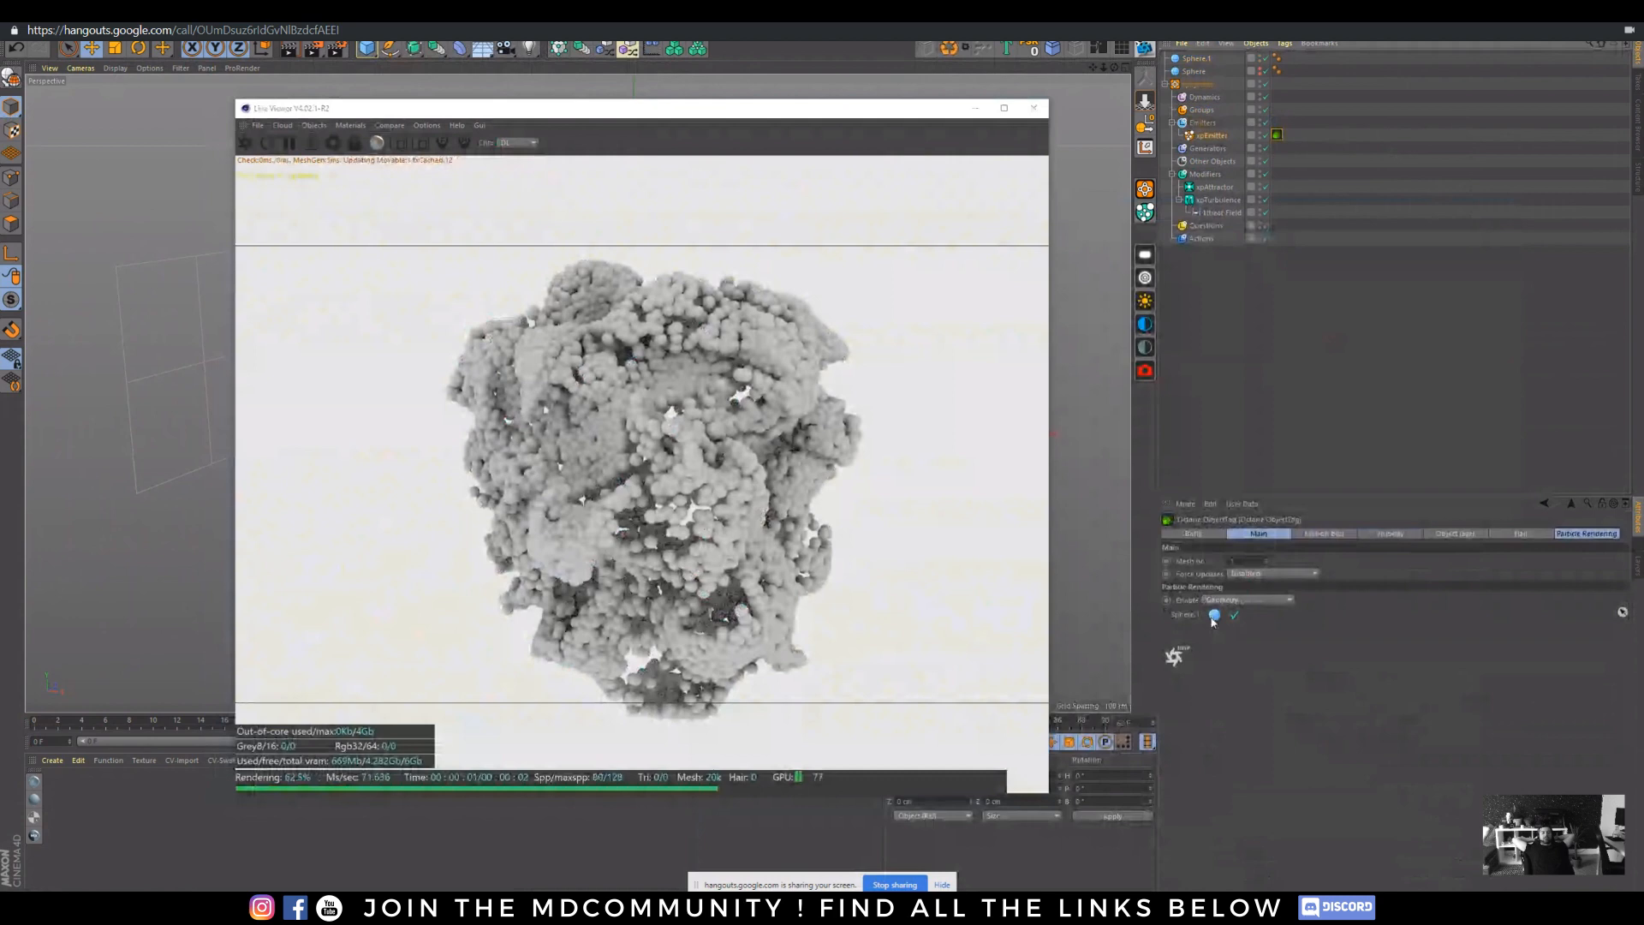
- Play the simulation from the first frame to about frame 48 while watching the particle spheres render in the Live Viewer
{"action": "left_click_drag", "start_coordinate": [729, 109], "coordinate": [1141, 93]}
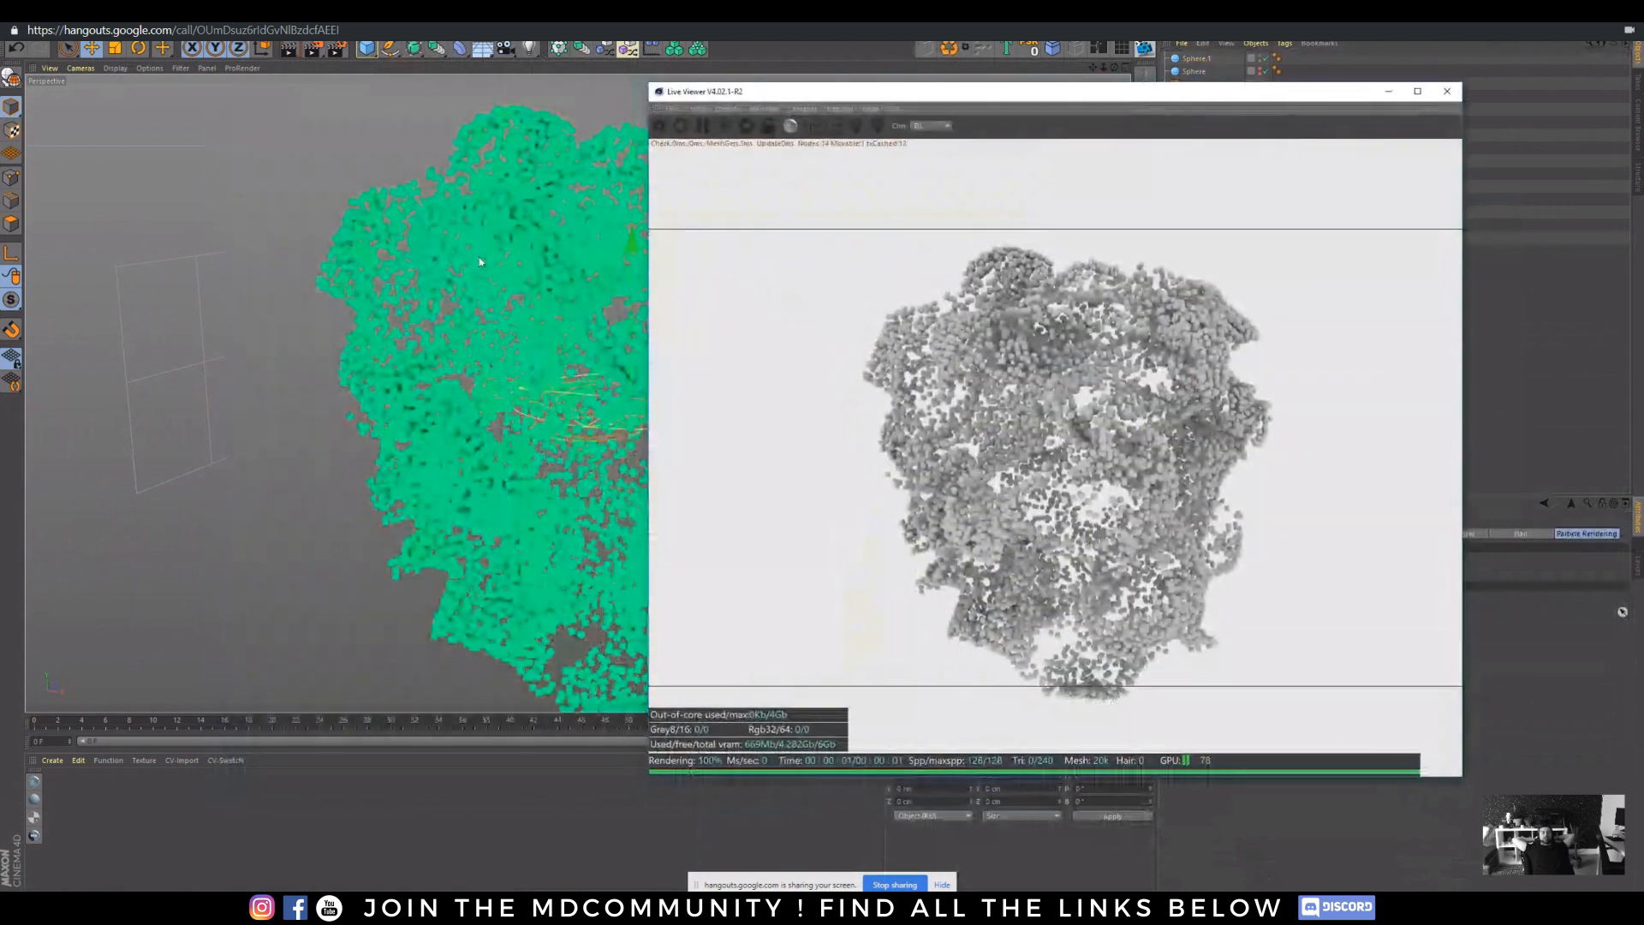
{"action": "left_click_drag", "start_coordinate": [417, 726], "coordinate": [32, 724]}
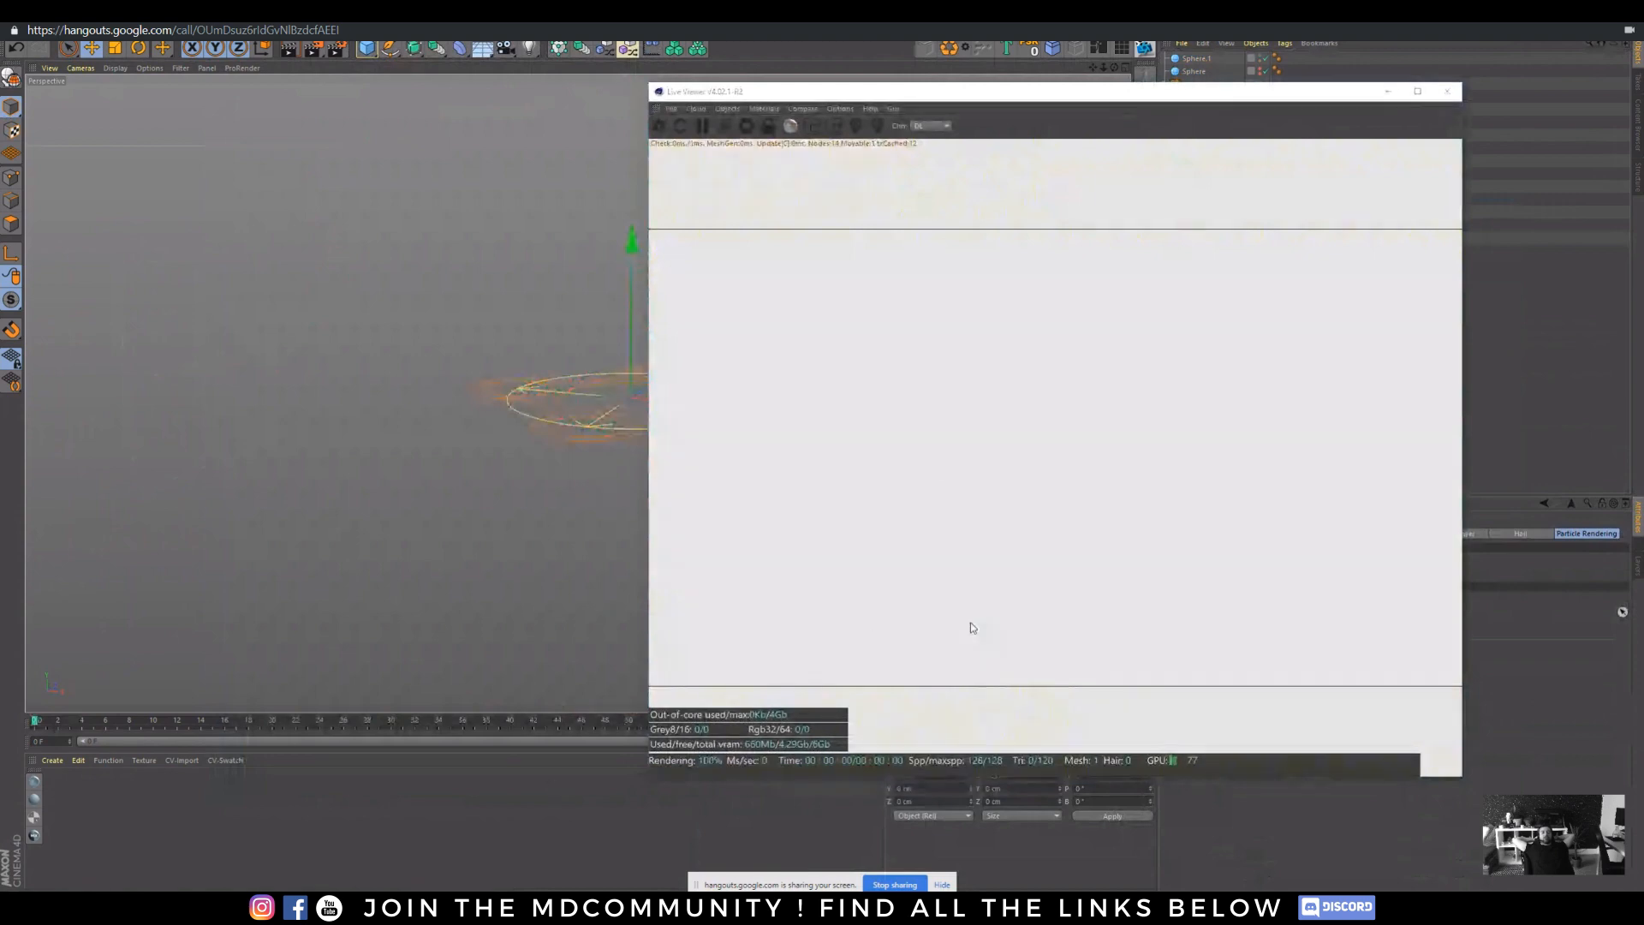
{"action": "left_click_drag", "start_coordinate": [1056, 91], "coordinate": [753, 31]}
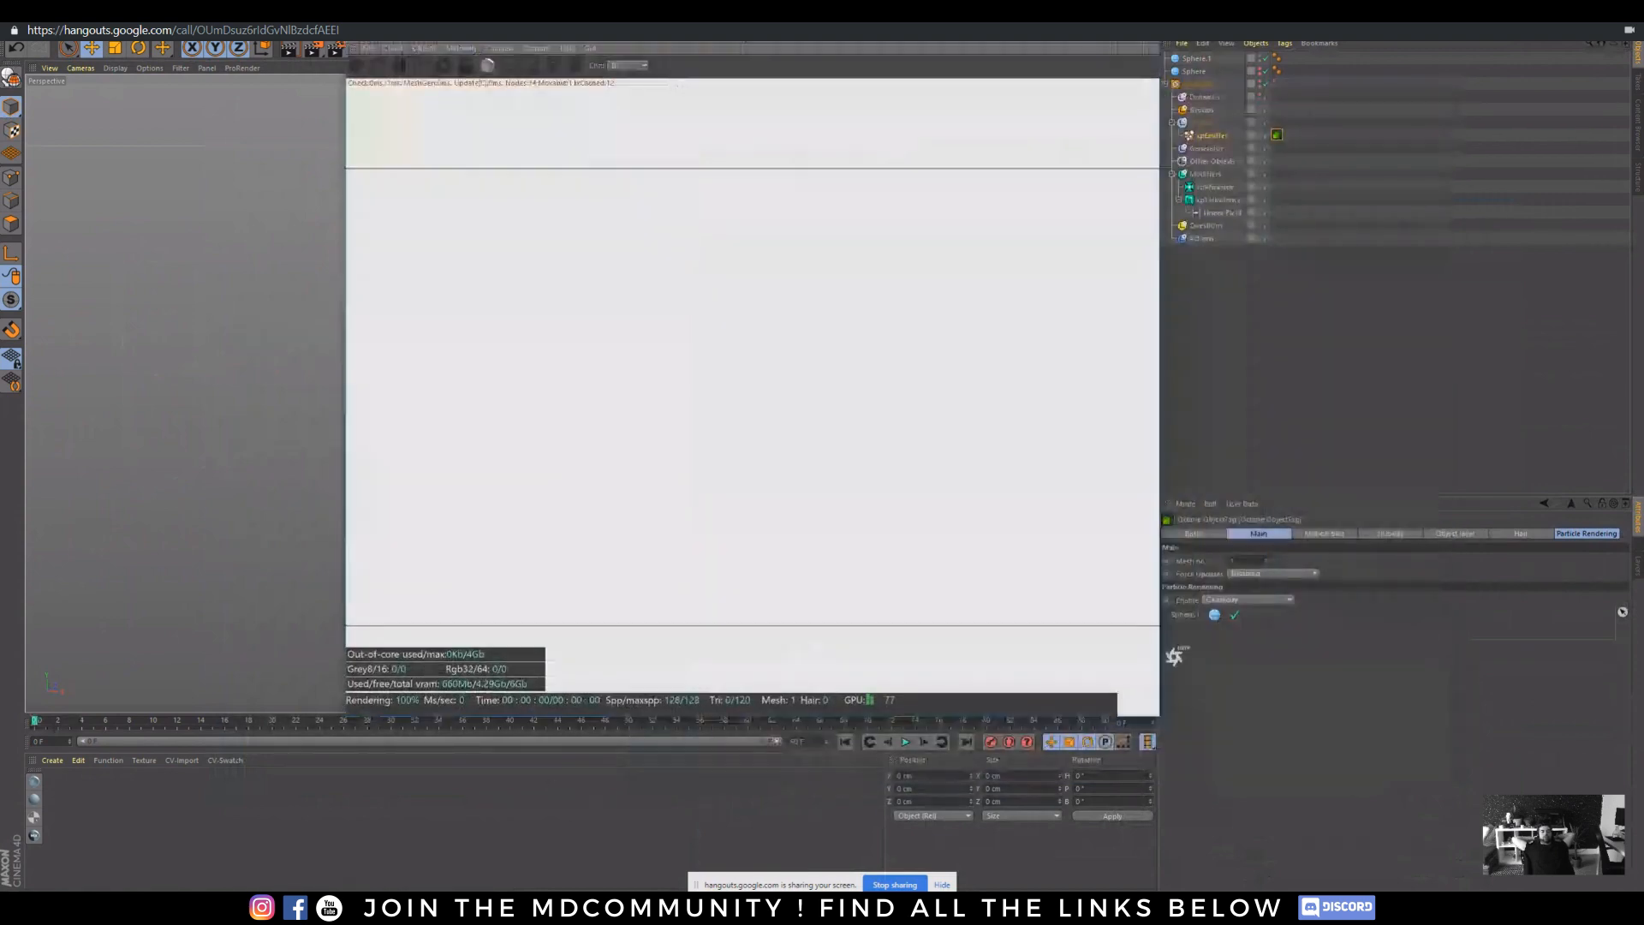
{"action": "left_click", "coordinate": [908, 741]}
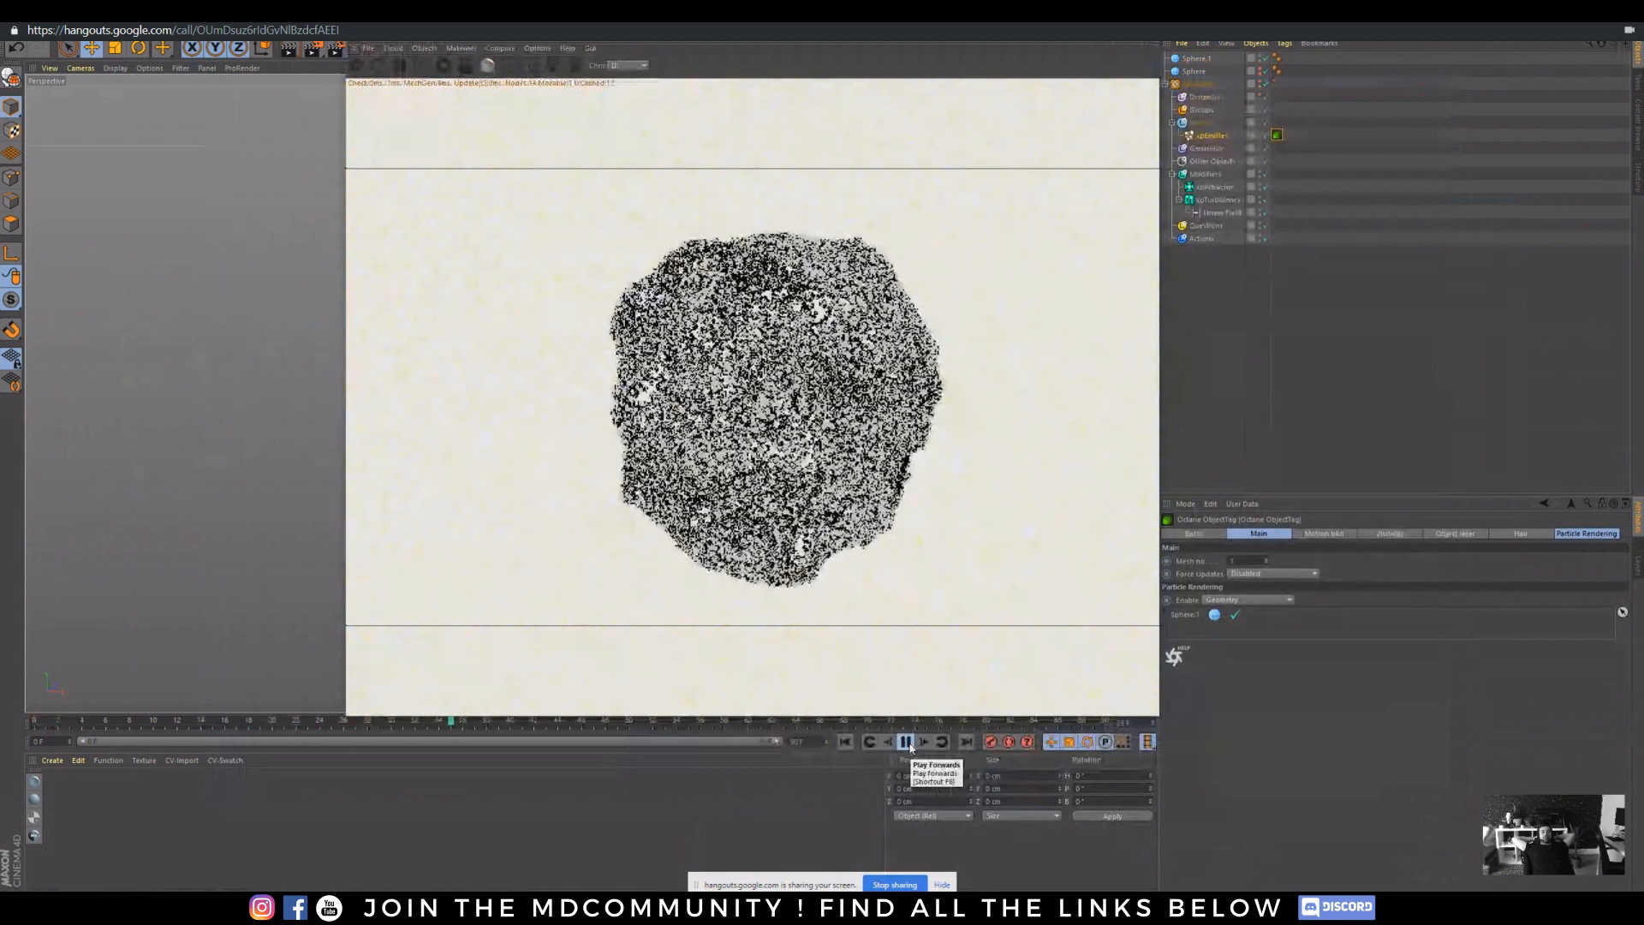
{"action": "left_click", "coordinate": [906, 742]}
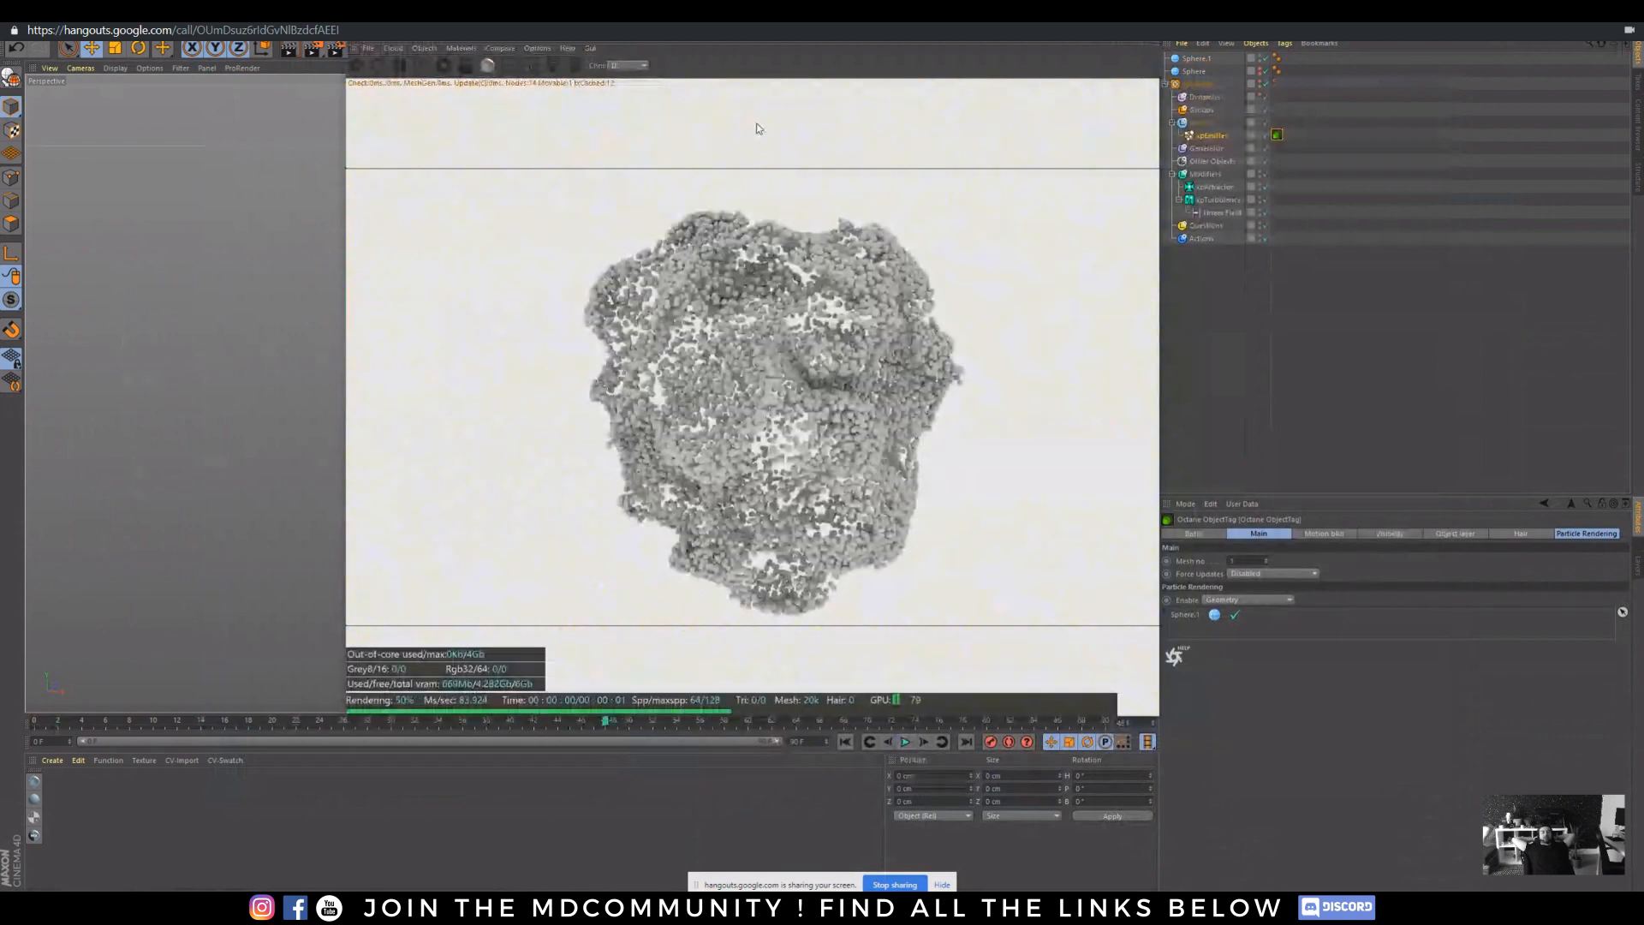
- Switch from the Octane Live Viewer to the Hangouts video call in Chrome and stop the screenshare
{"action": "left_click_drag", "start_coordinate": [721, 31], "coordinate": [723, 49]}
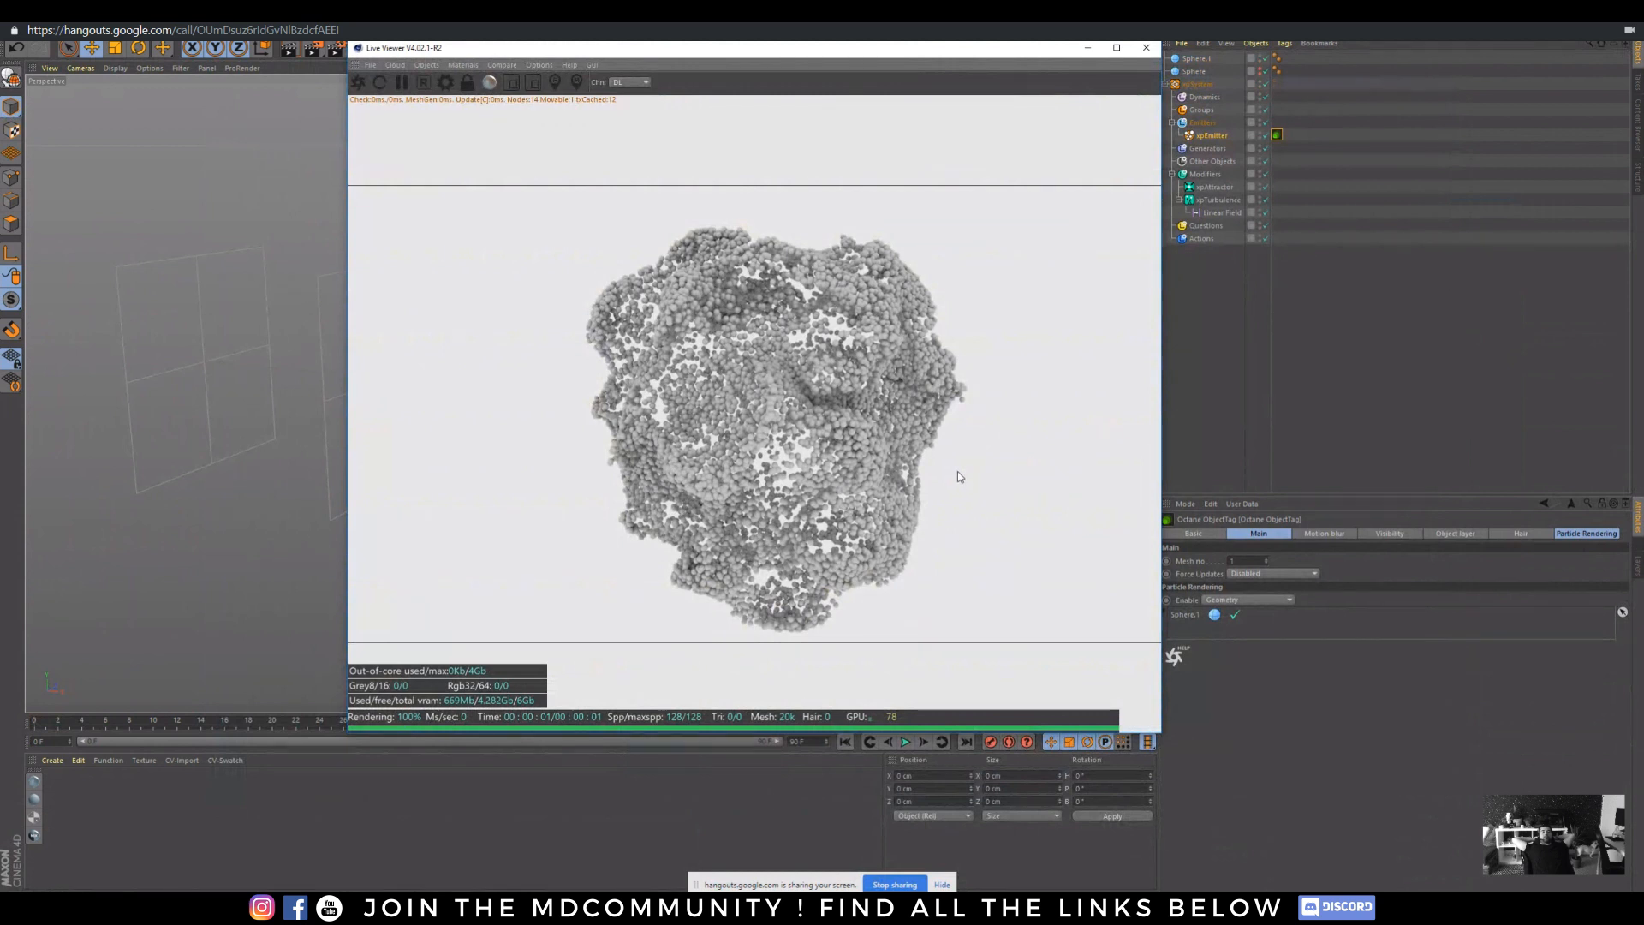
{"action": "left_click", "coordinate": [334, 906]}
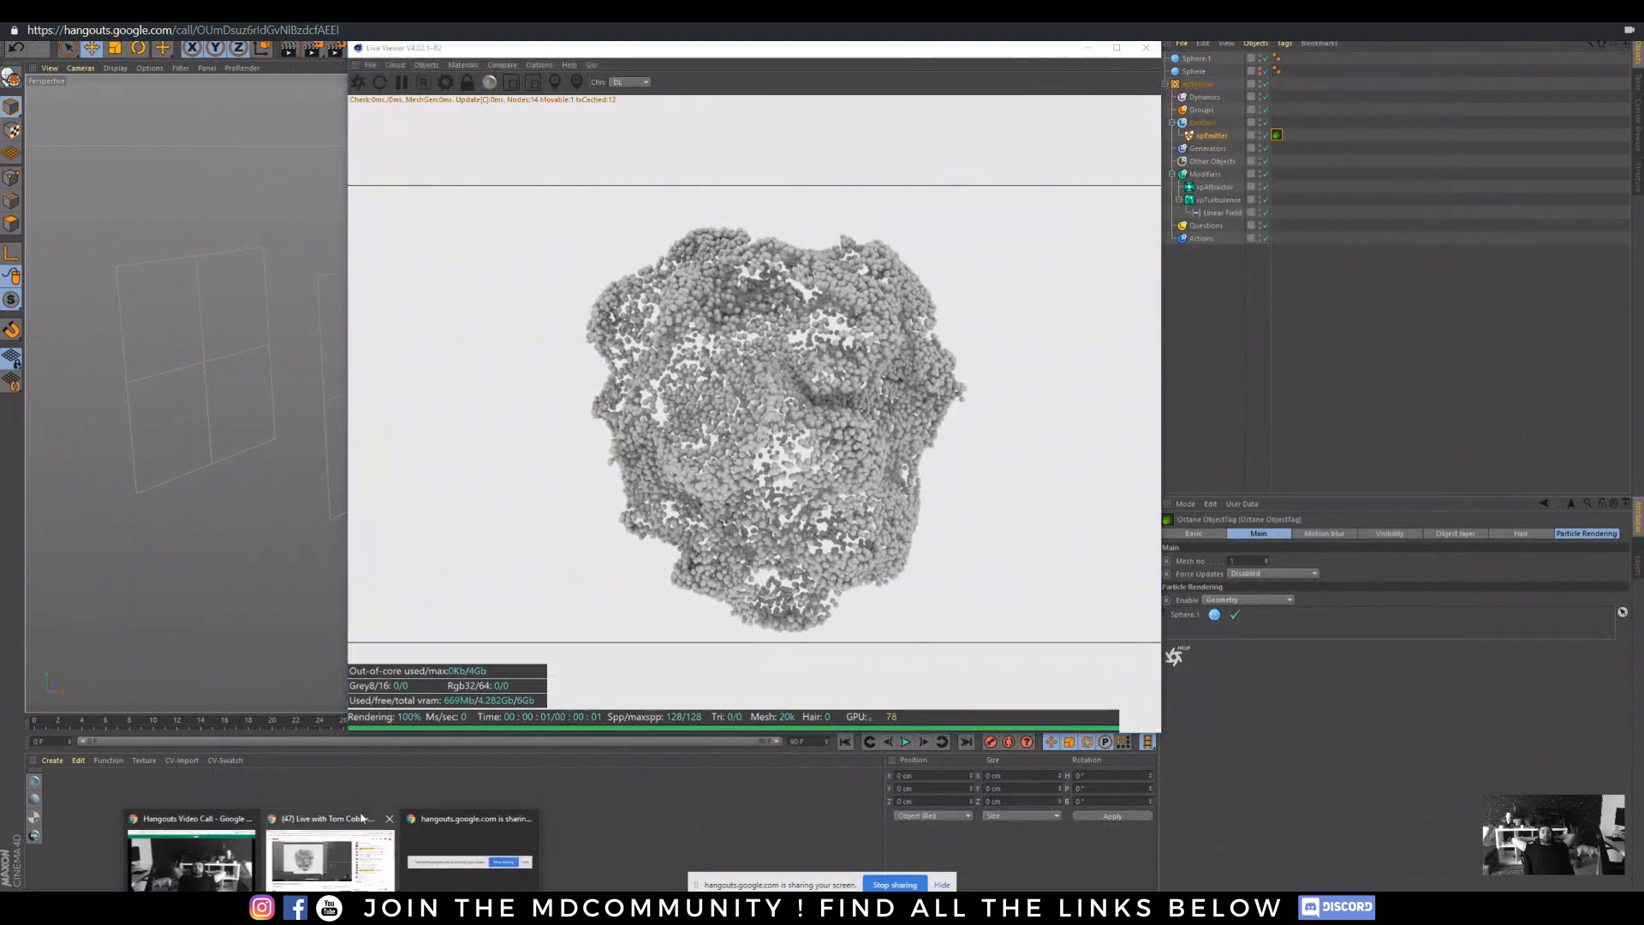
{"action": "left_click", "coordinate": [492, 882]}
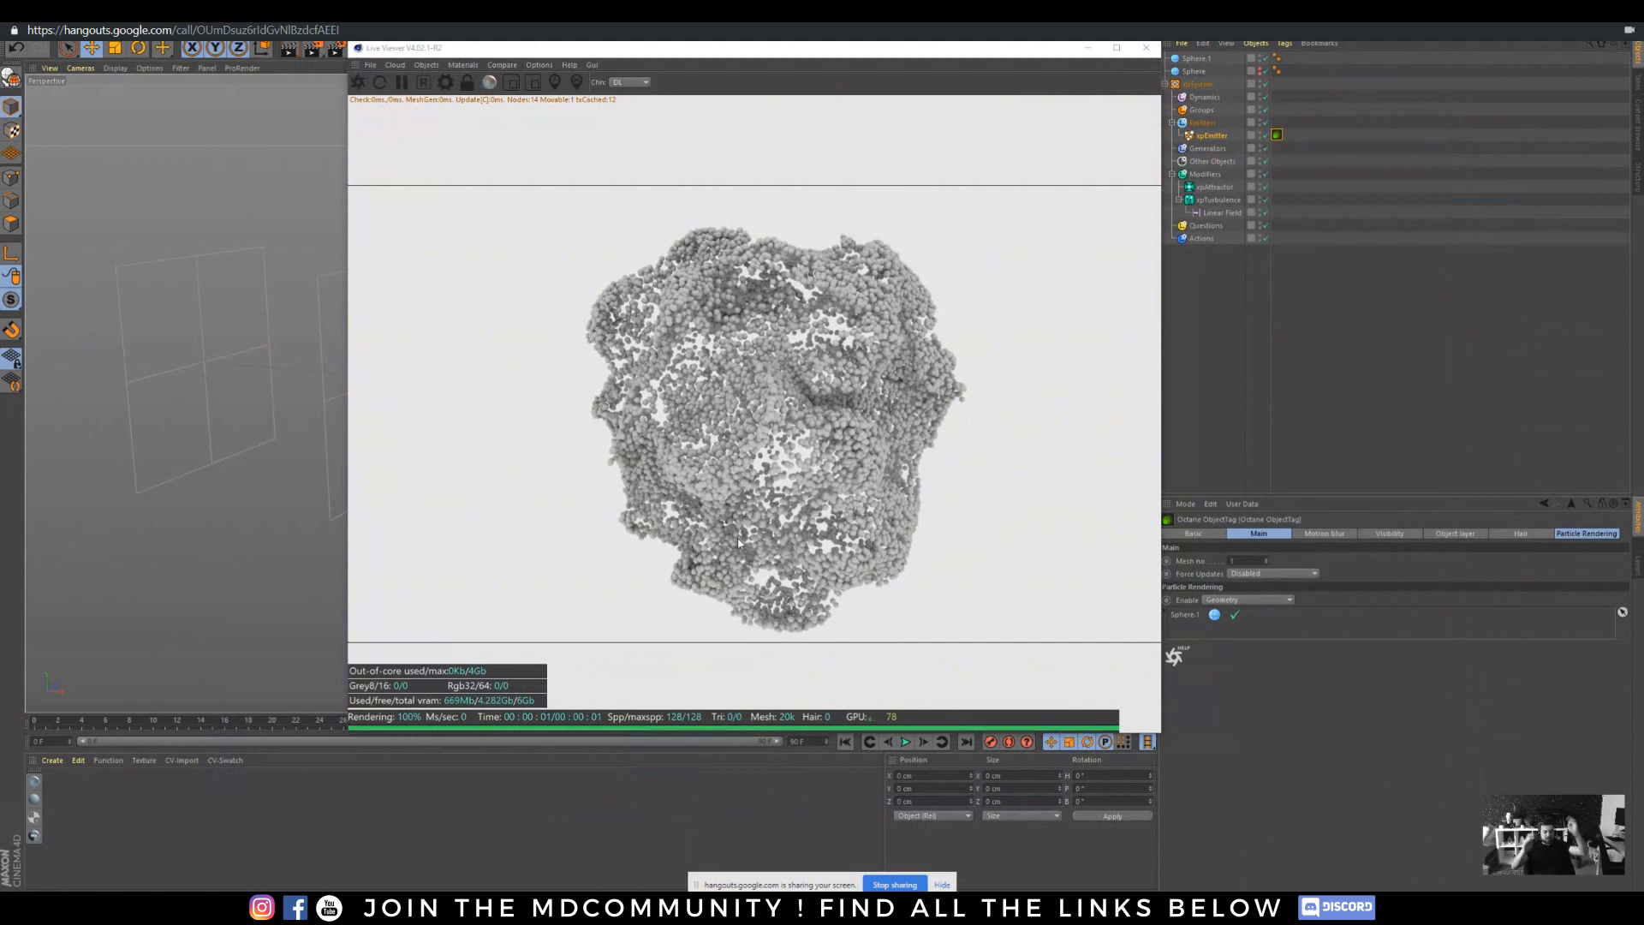
{"action": "mouse_move", "coordinate": [334, 899]}
{"action": "left_click", "coordinate": [455, 847]}
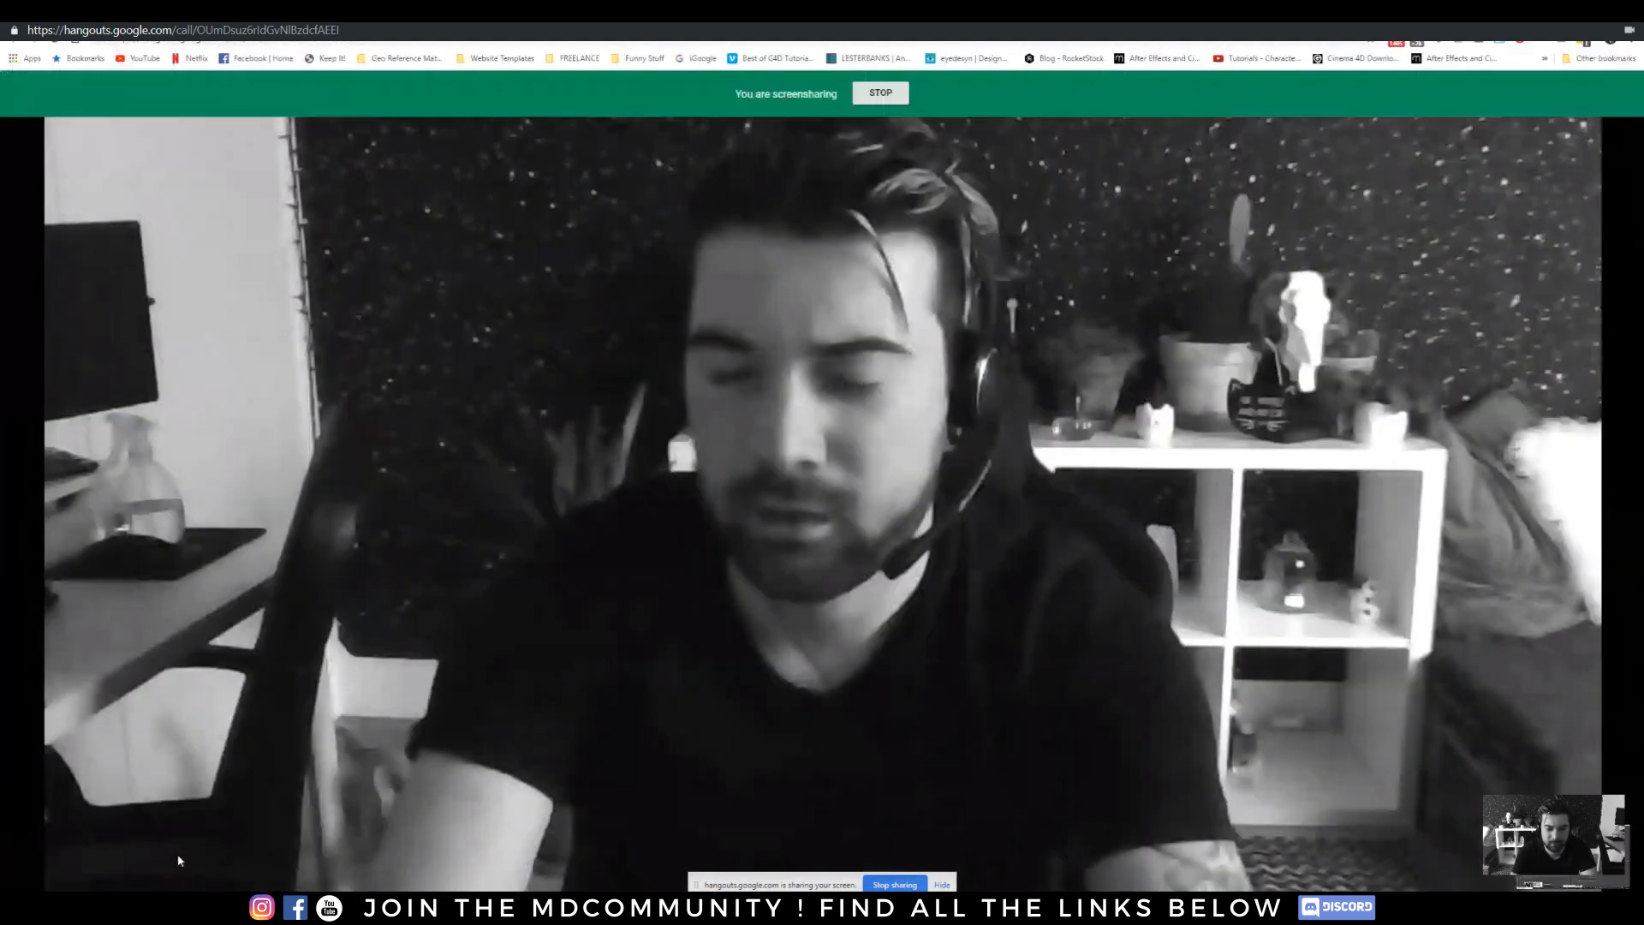
{"action": "left_click", "coordinate": [1614, 147]}
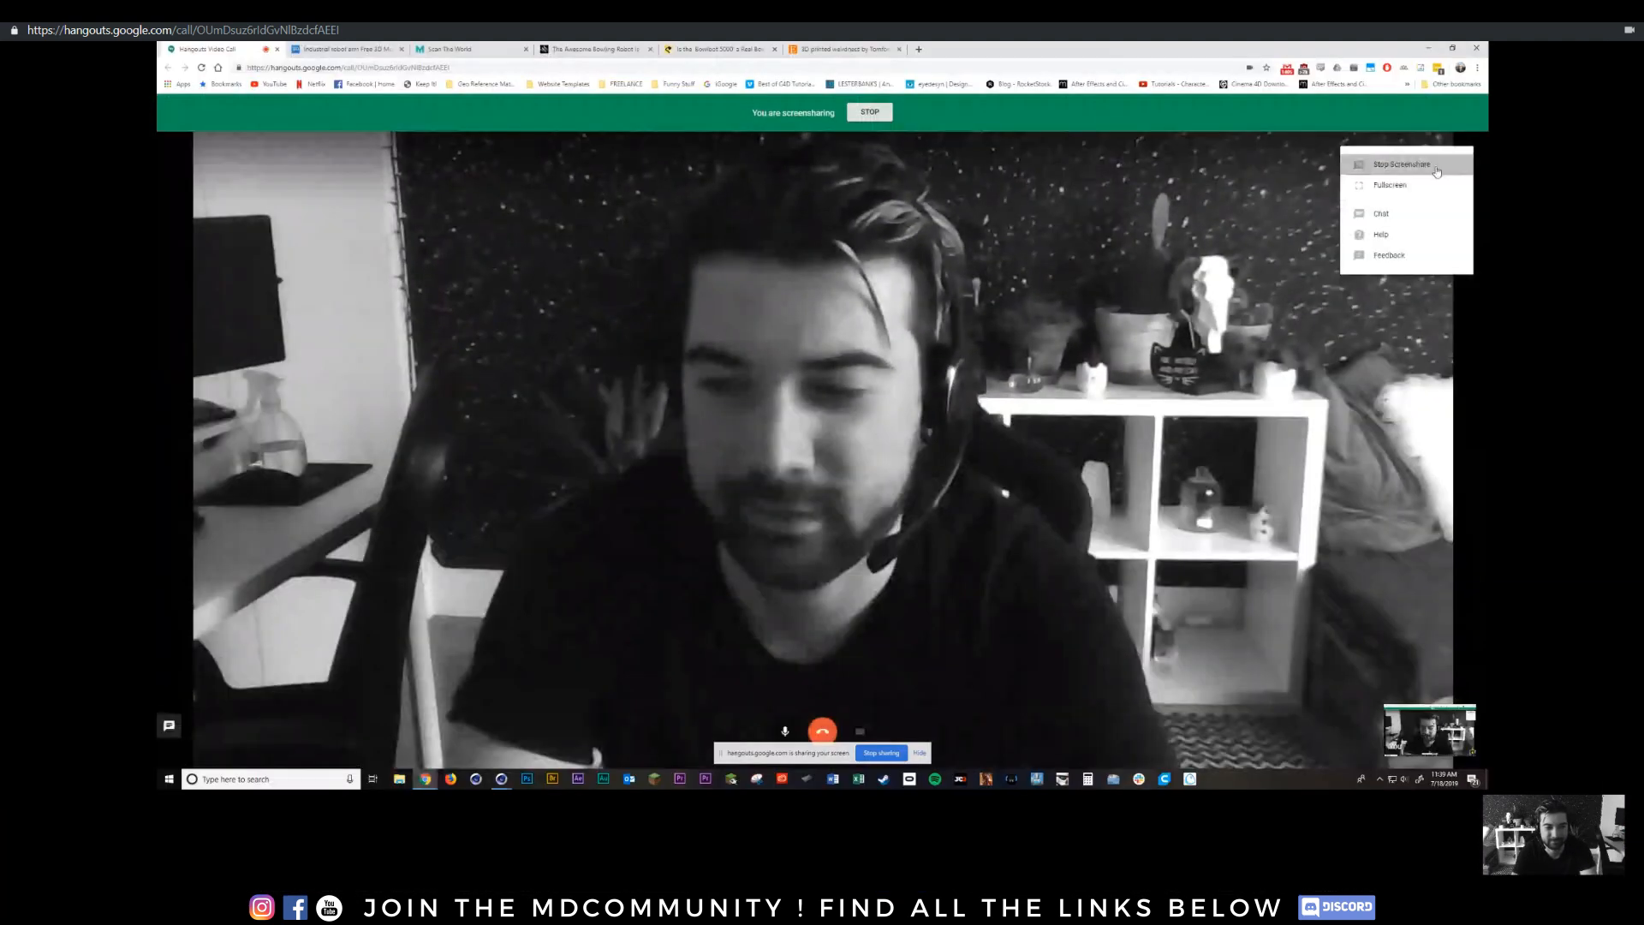
{"action": "left_click", "coordinate": [1437, 172]}
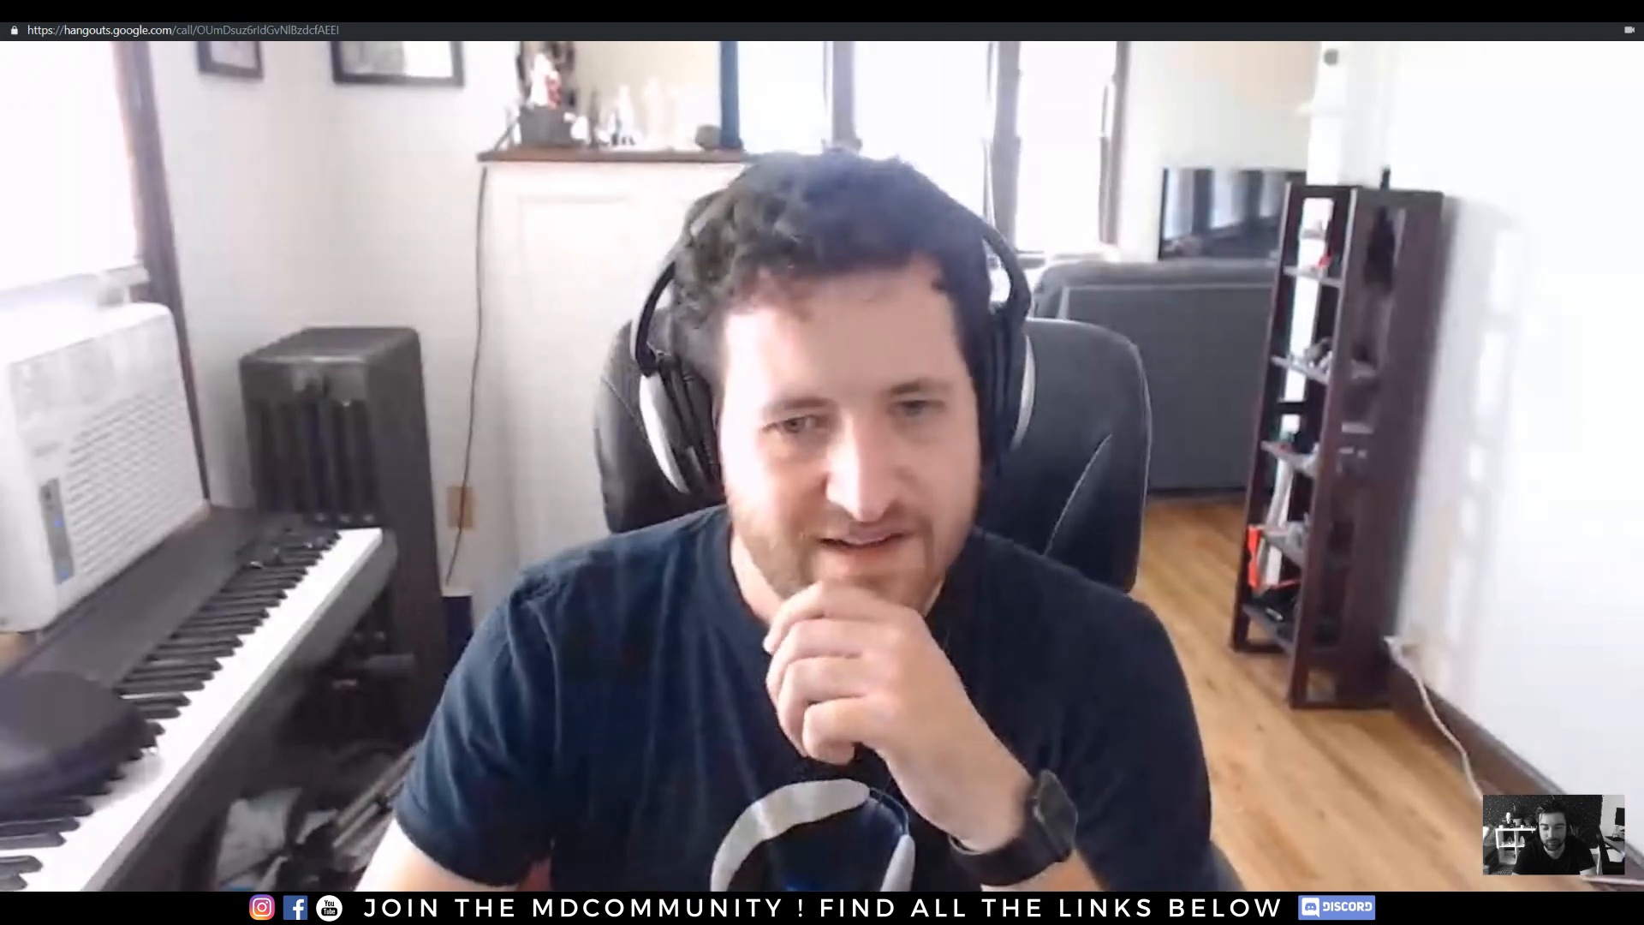